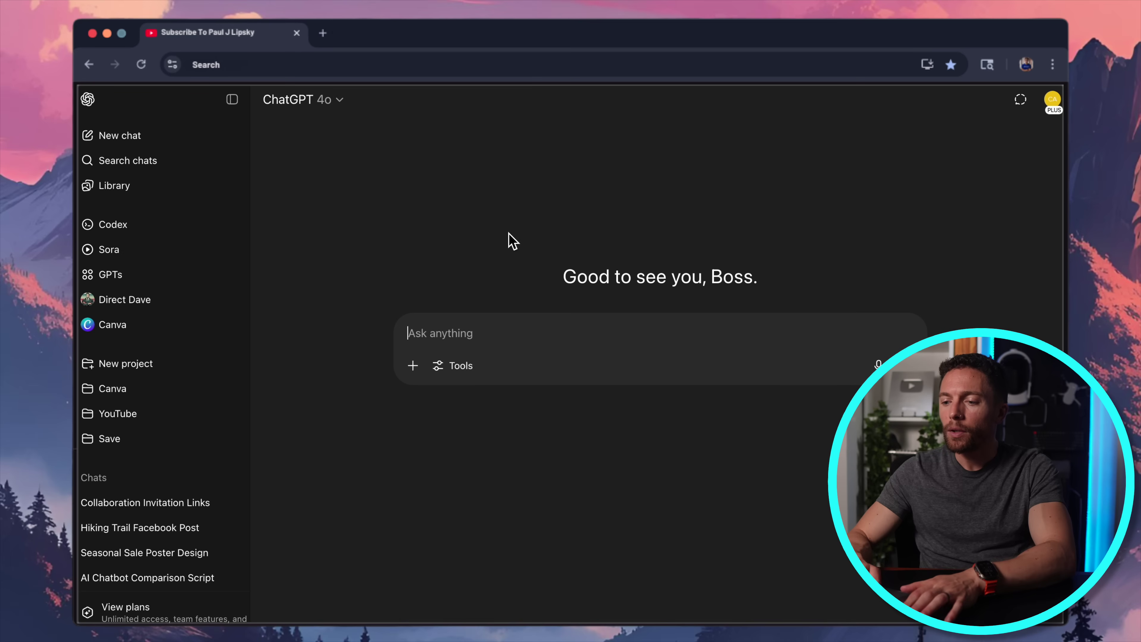
Step: Switch the chat to deep research mode and show its research sources, including Canva
click(470, 380)
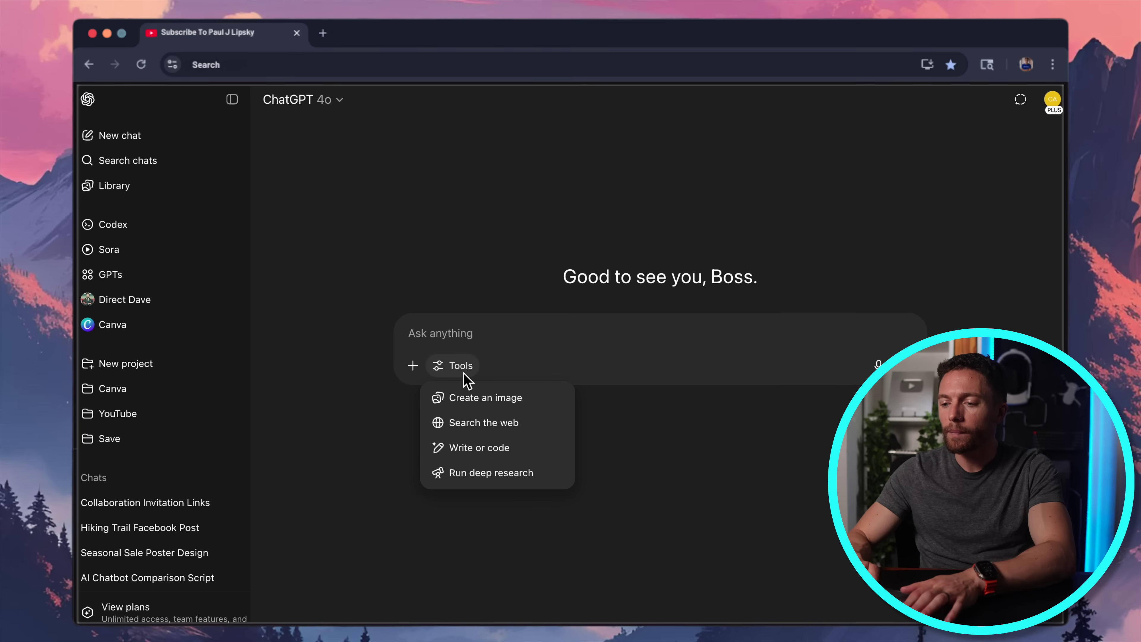
click(503, 484)
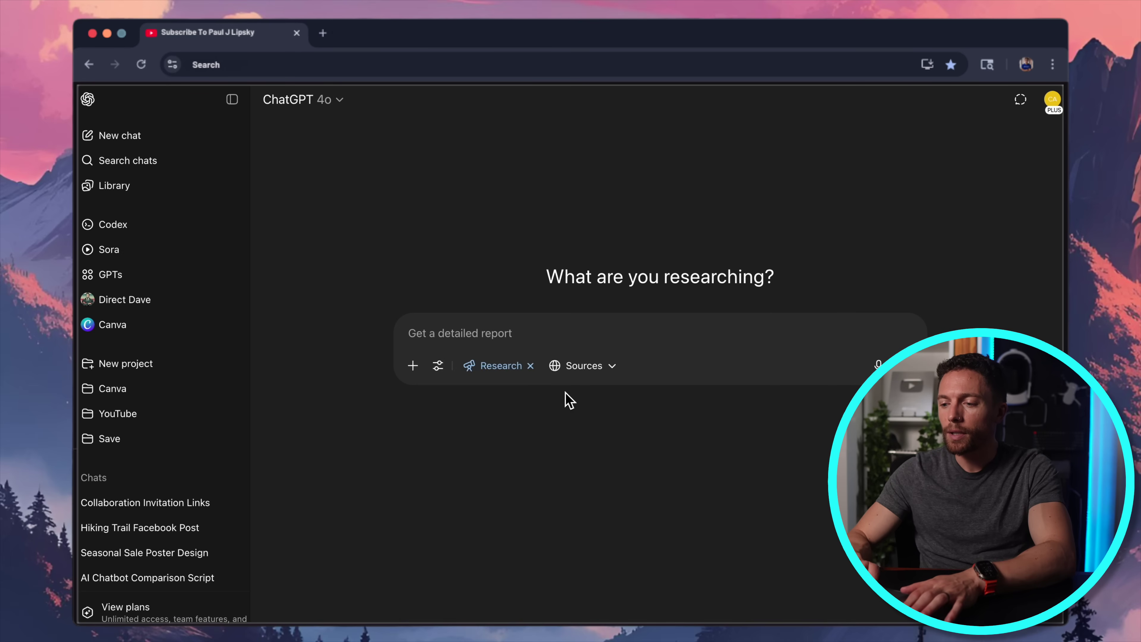
click(610, 383)
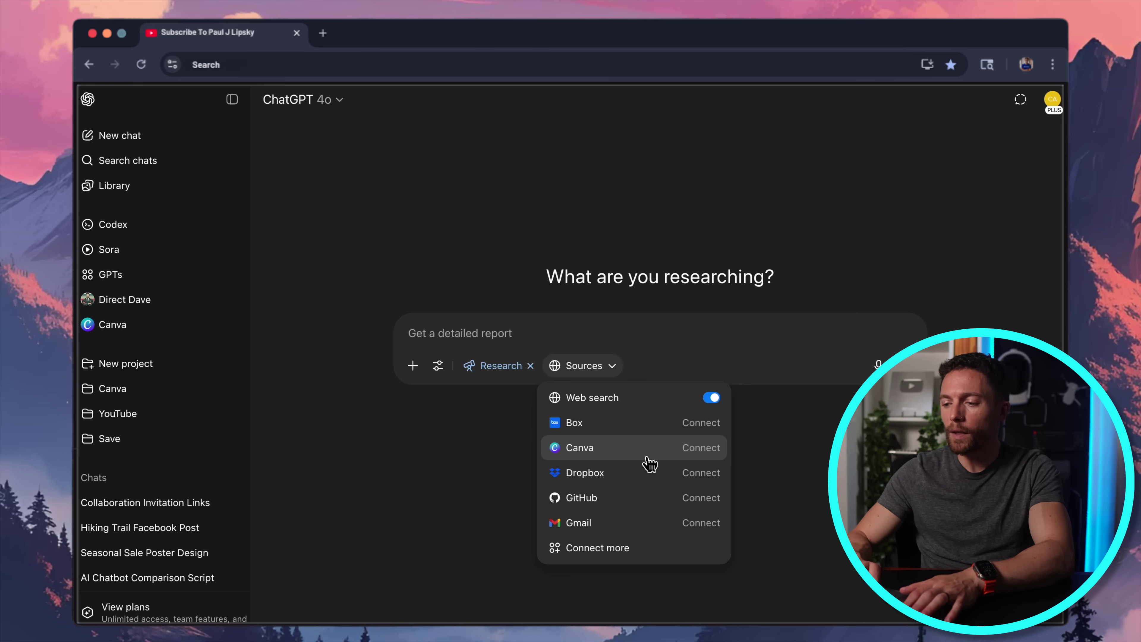
Step: Connect Canva as a deep research source by approving its access, then close the connector settings
click(671, 465)
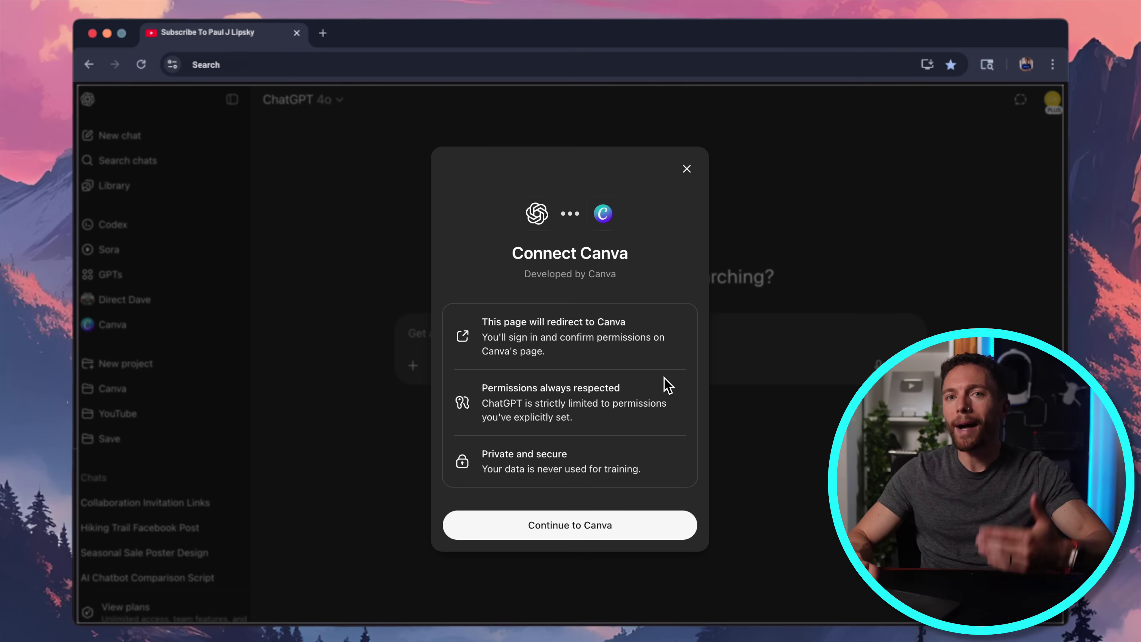
click(618, 535)
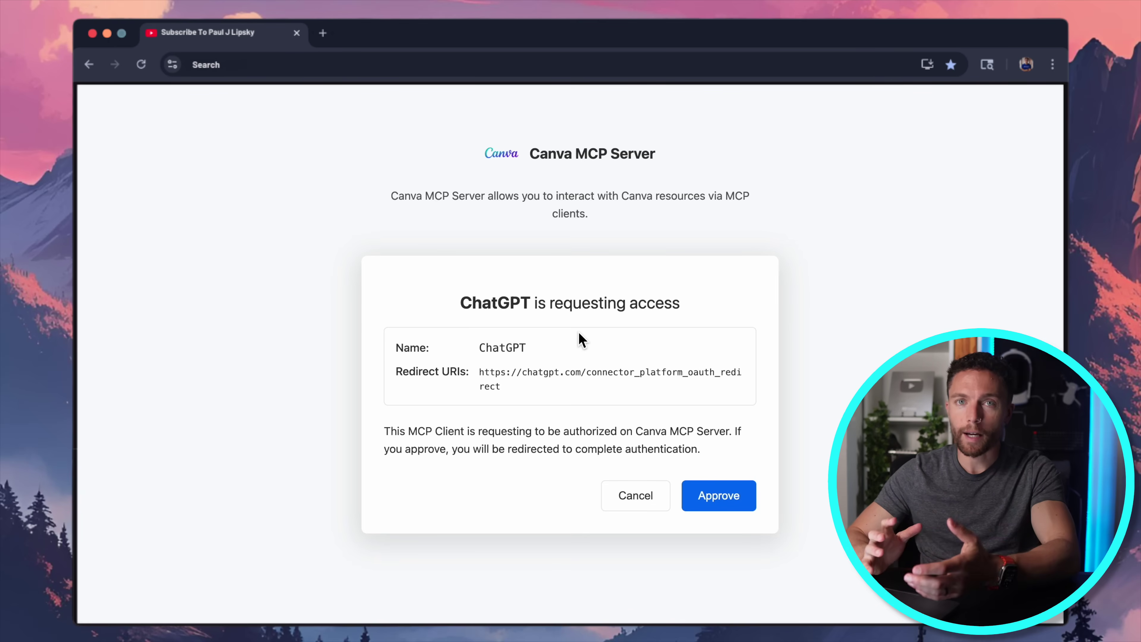
click(746, 503)
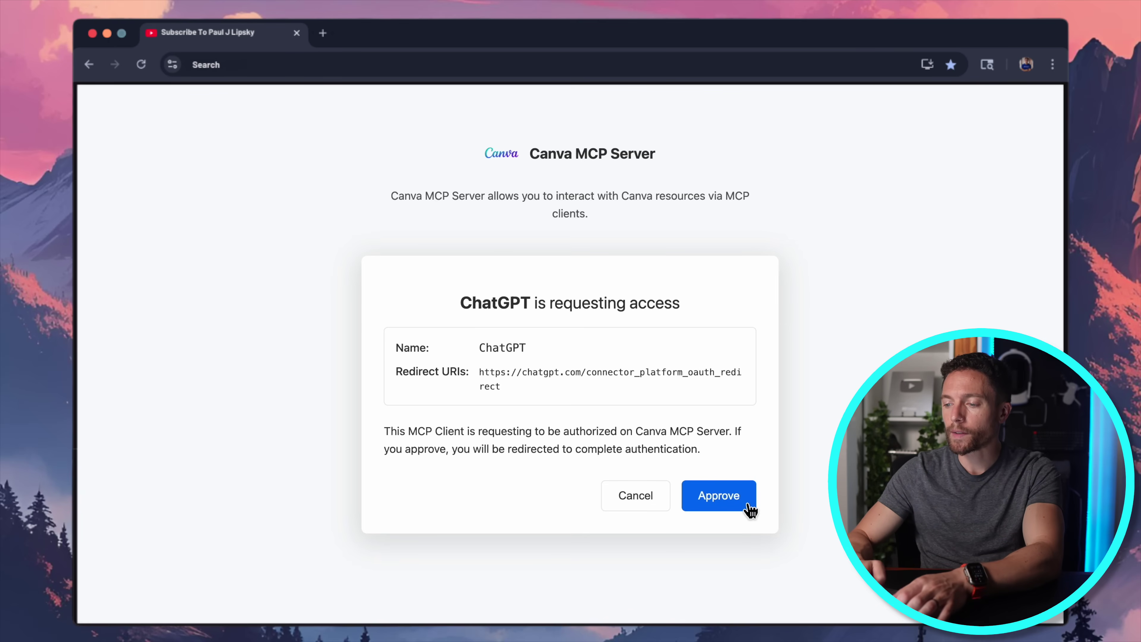
click(566, 546)
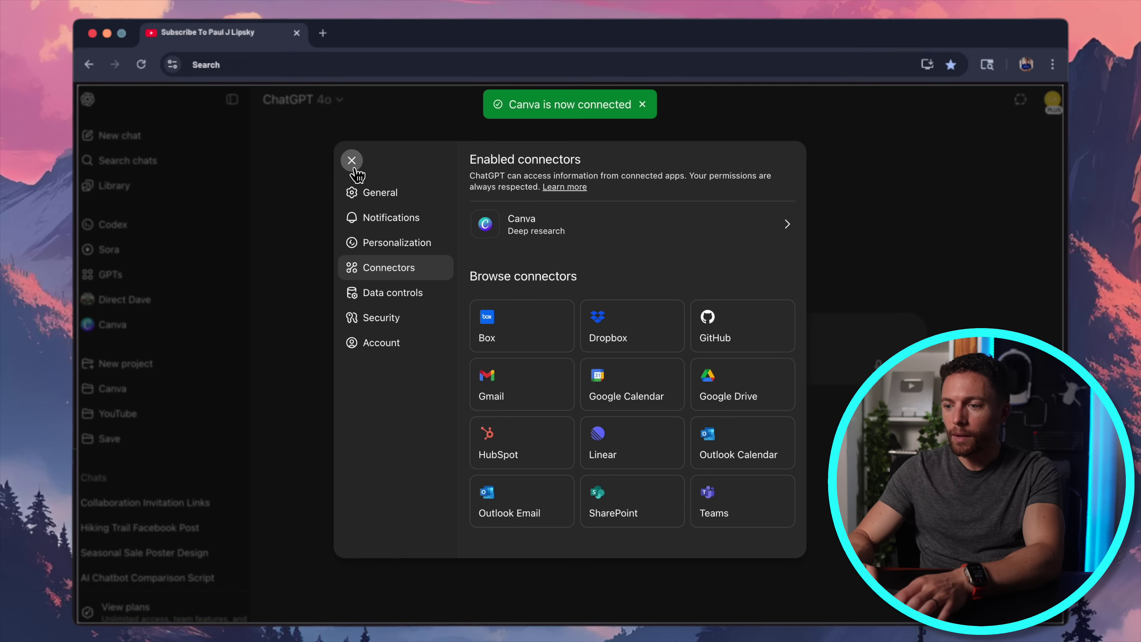
click(352, 162)
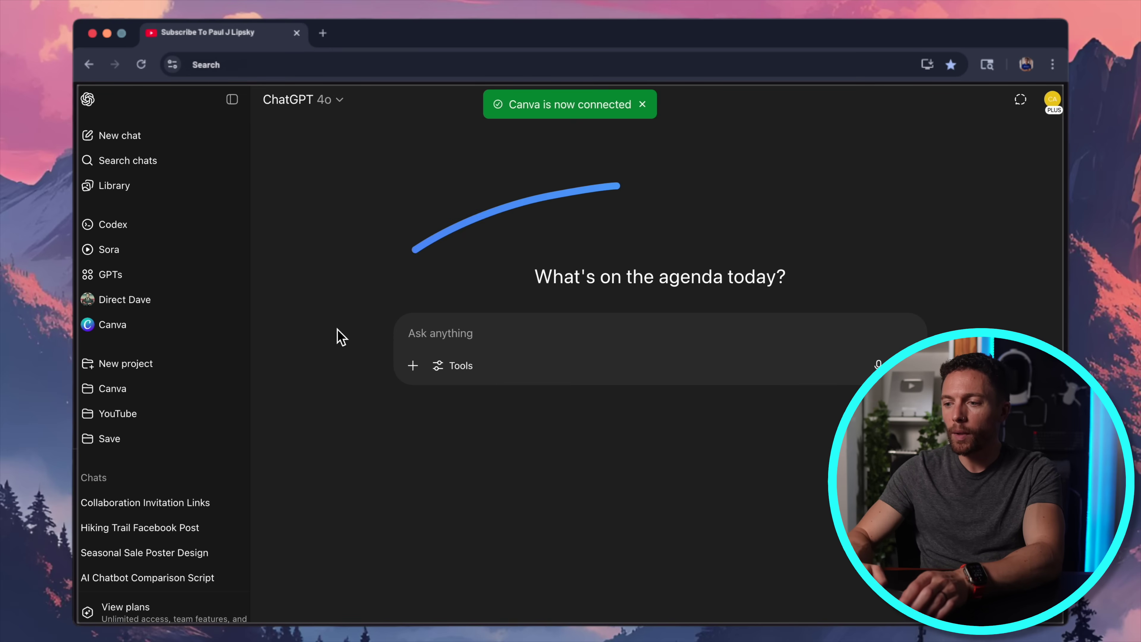
Step: Turn deep research back on and check that Canva now appears among the sources
click(461, 371)
click(514, 477)
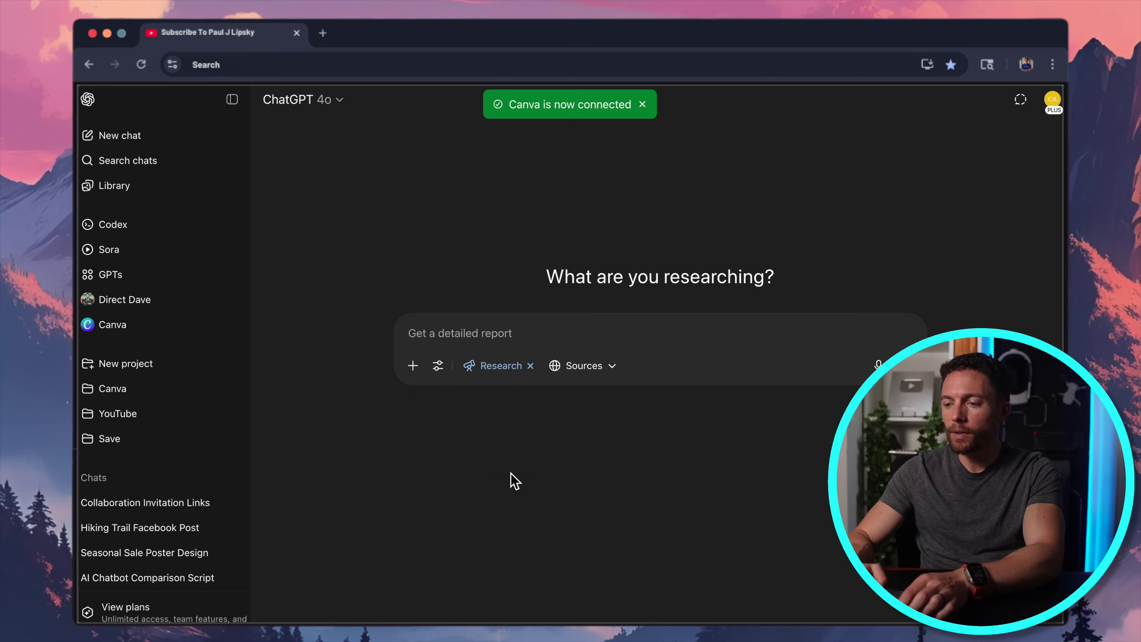
click(607, 369)
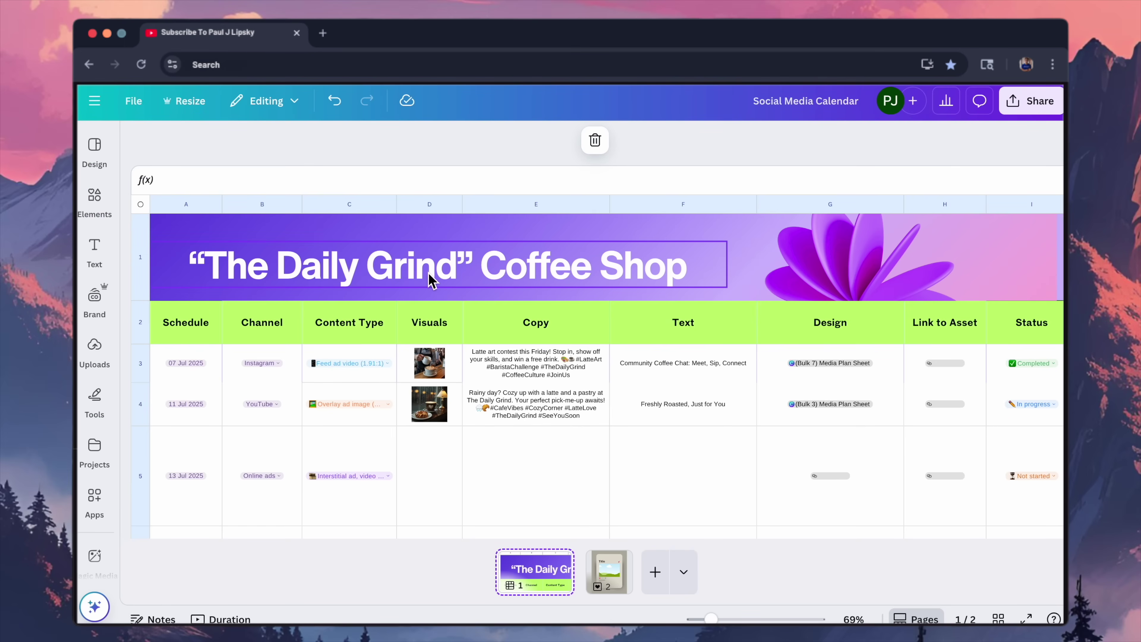
scroll(415, 328, down, 6)
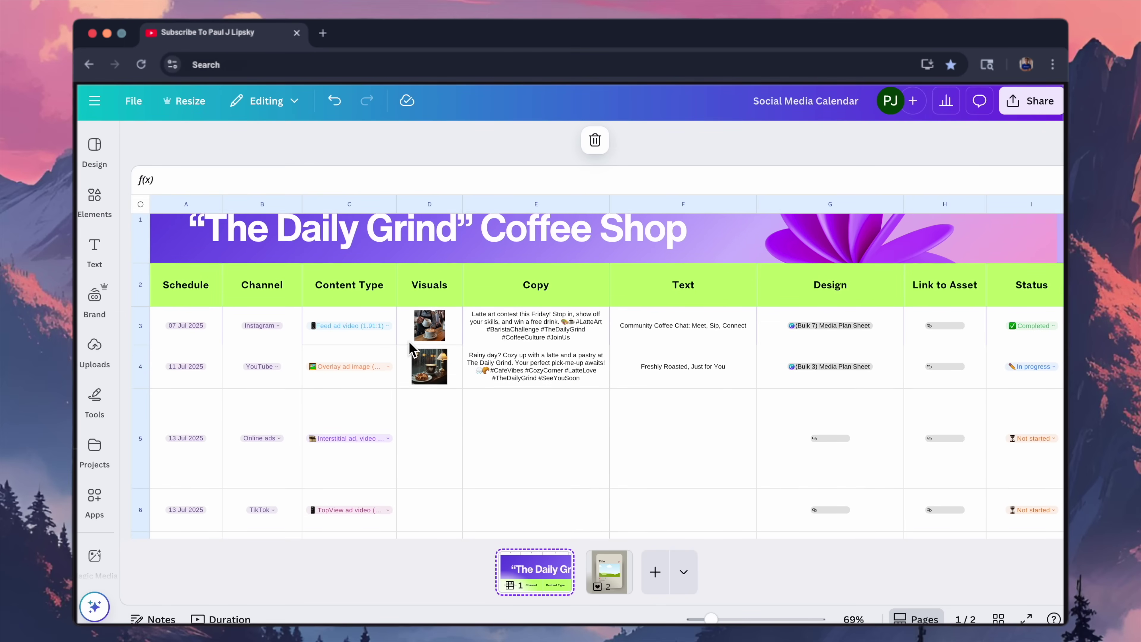
scroll(410, 348, down, 3)
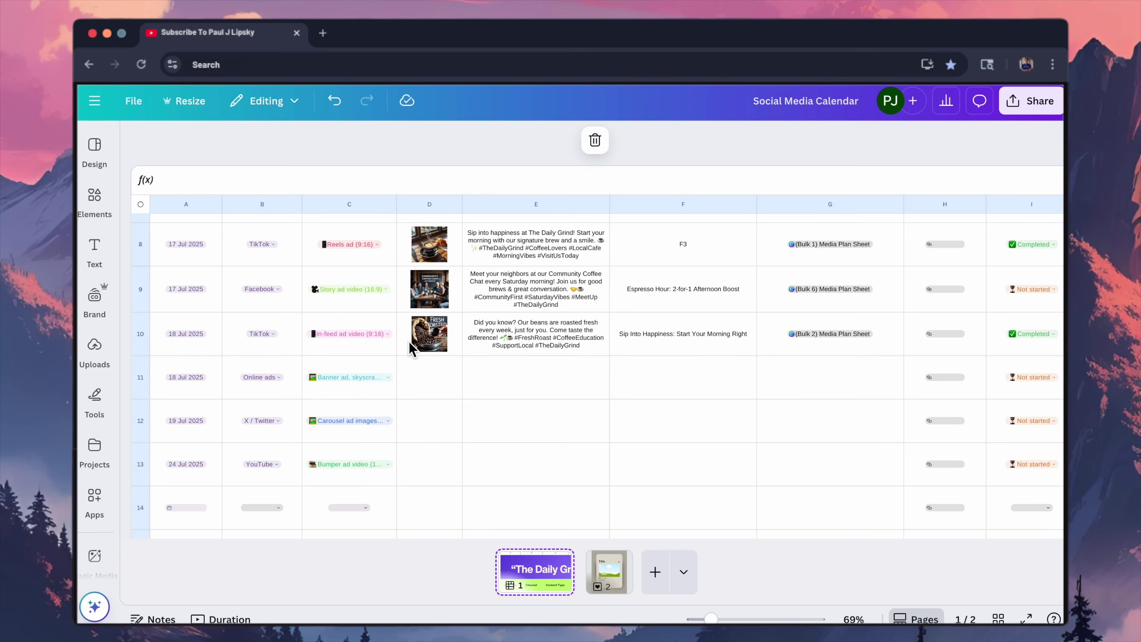
scroll(409, 347, up, 5)
scroll(410, 349, up, 4)
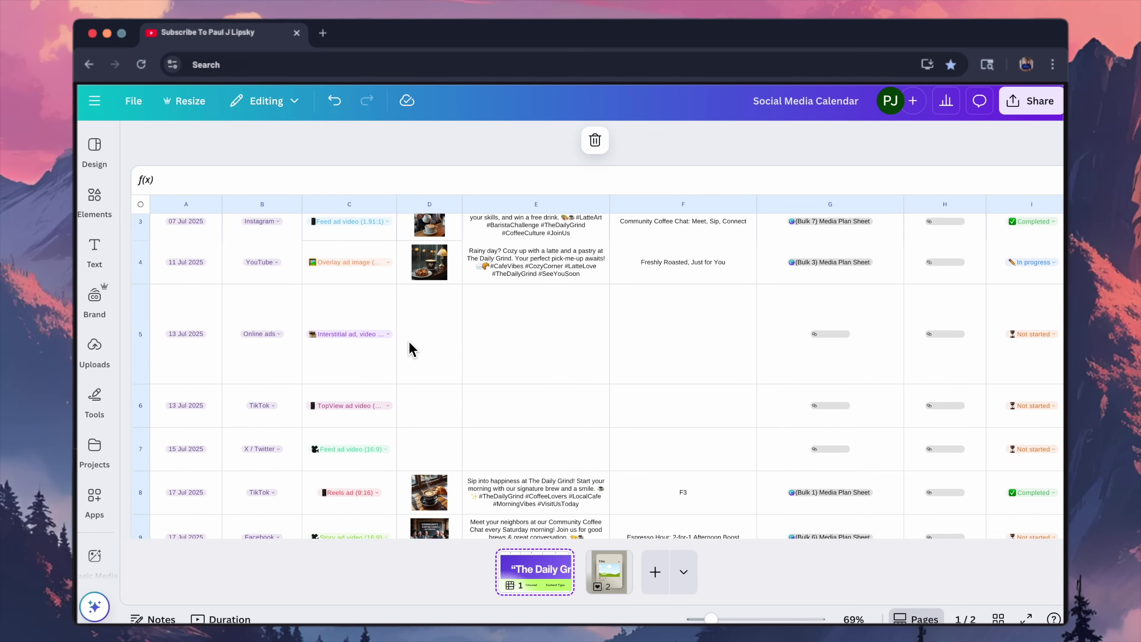
scroll(412, 350, up, 1)
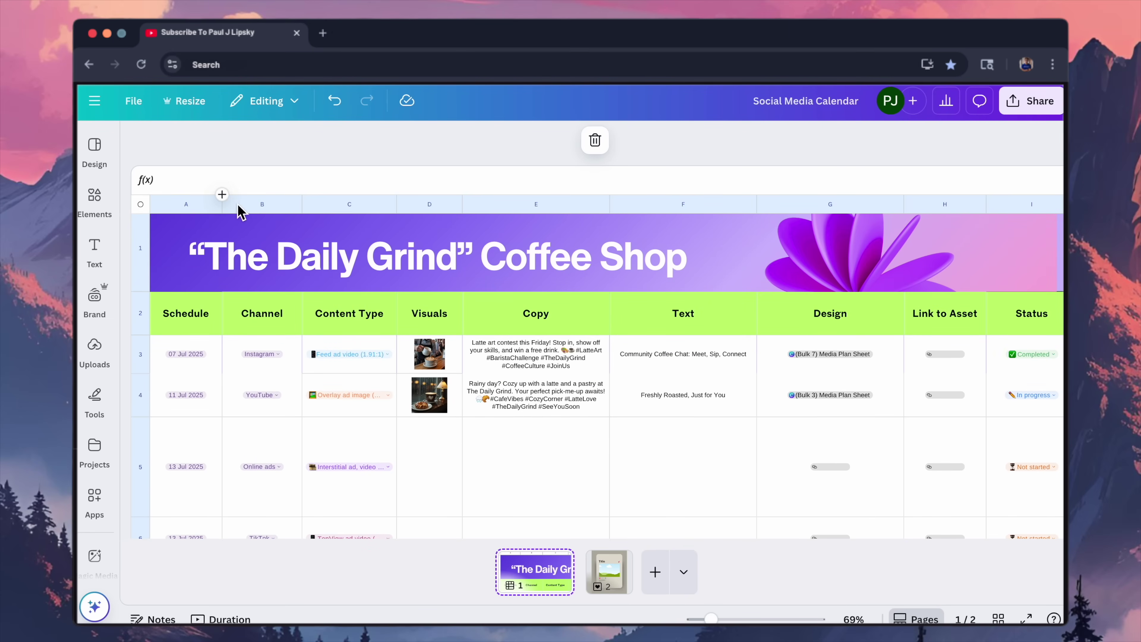
drag(257, 156, 196, 310)
mouse_move(380, 213)
mouse_down()
mouse_move(334, 310)
mouse_move(288, 355)
mouse_up()
drag(489, 239, 389, 355)
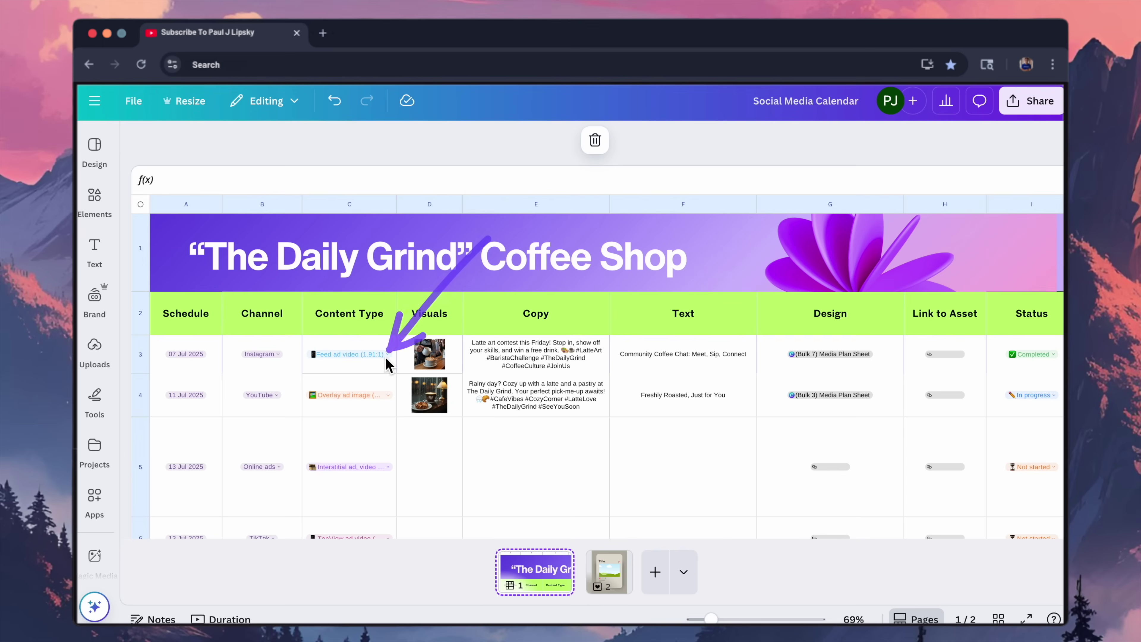
mouse_move(383, 203)
mouse_down()
mouse_move(498, 326)
mouse_move(534, 338)
mouse_move(721, 335)
mouse_move(737, 377)
mouse_up()
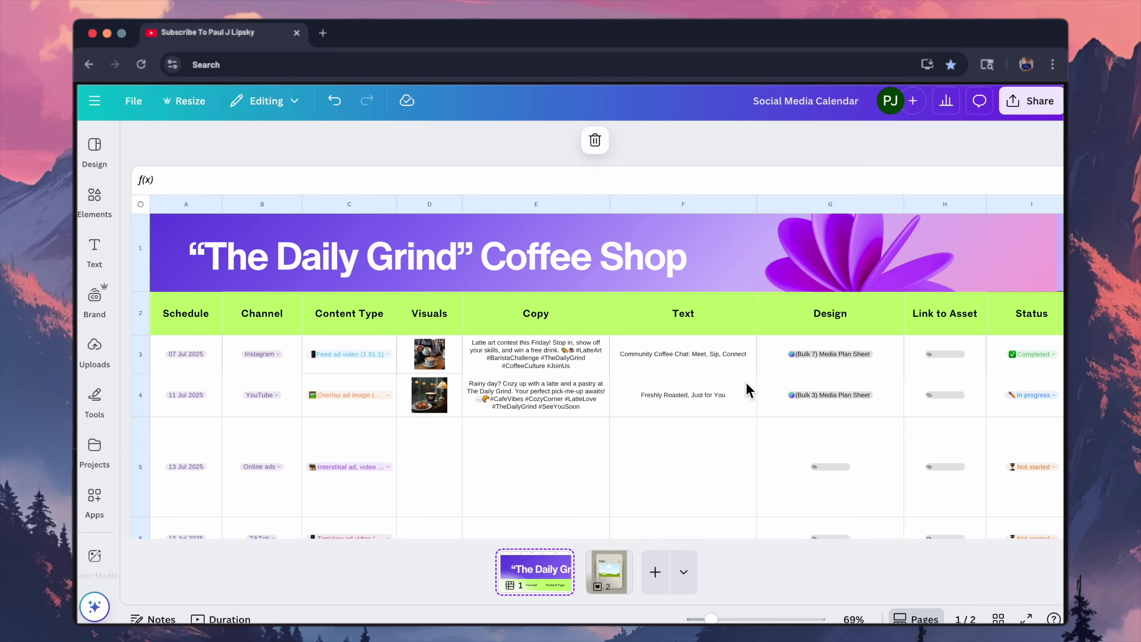
scroll(693, 340, right, 5)
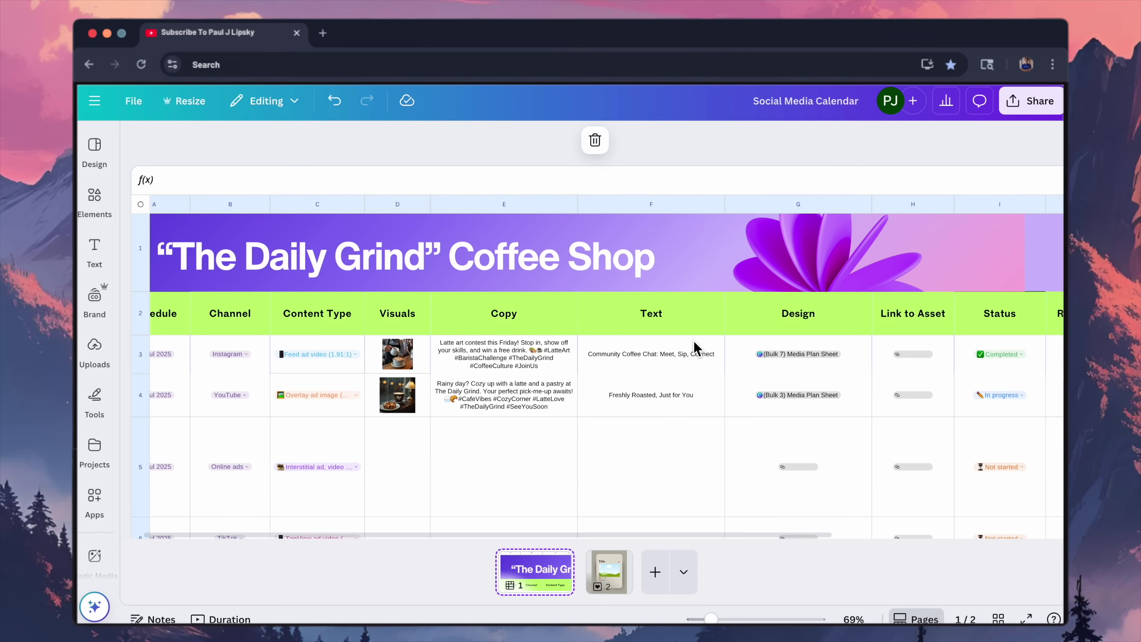
scroll(693, 341, left, 5)
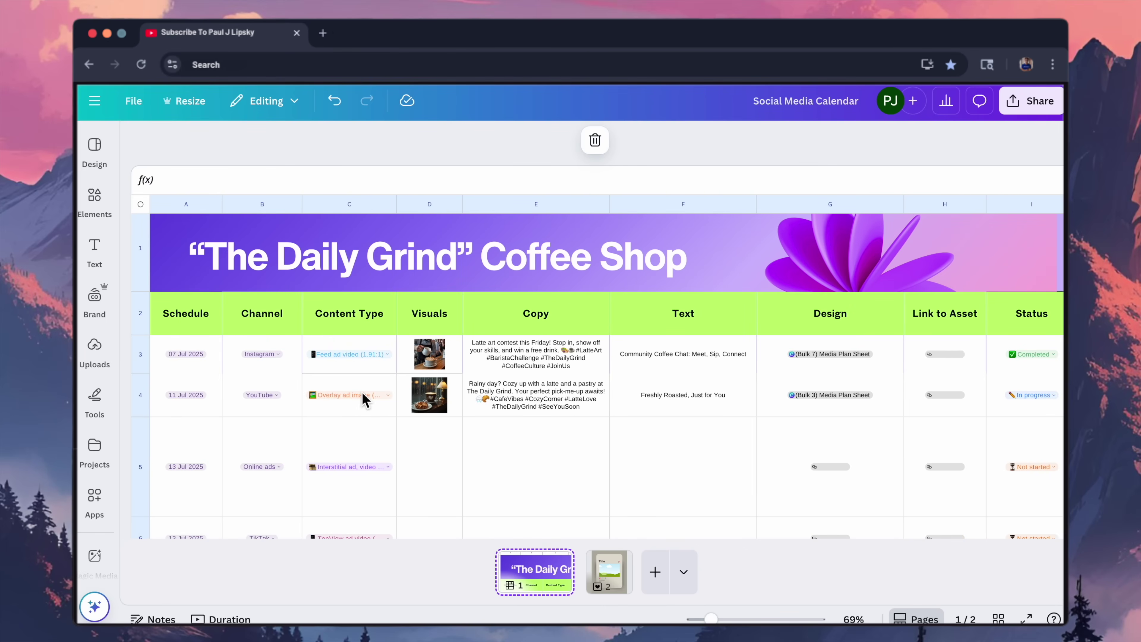
scroll(542, 397, down, 1)
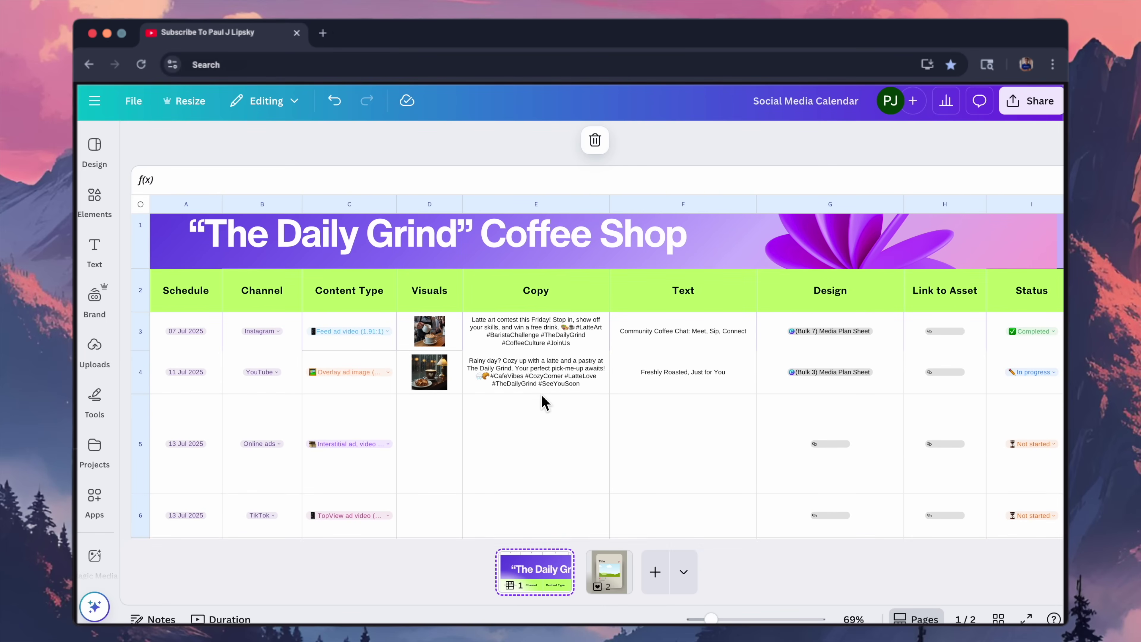
scroll(541, 394, up, 1)
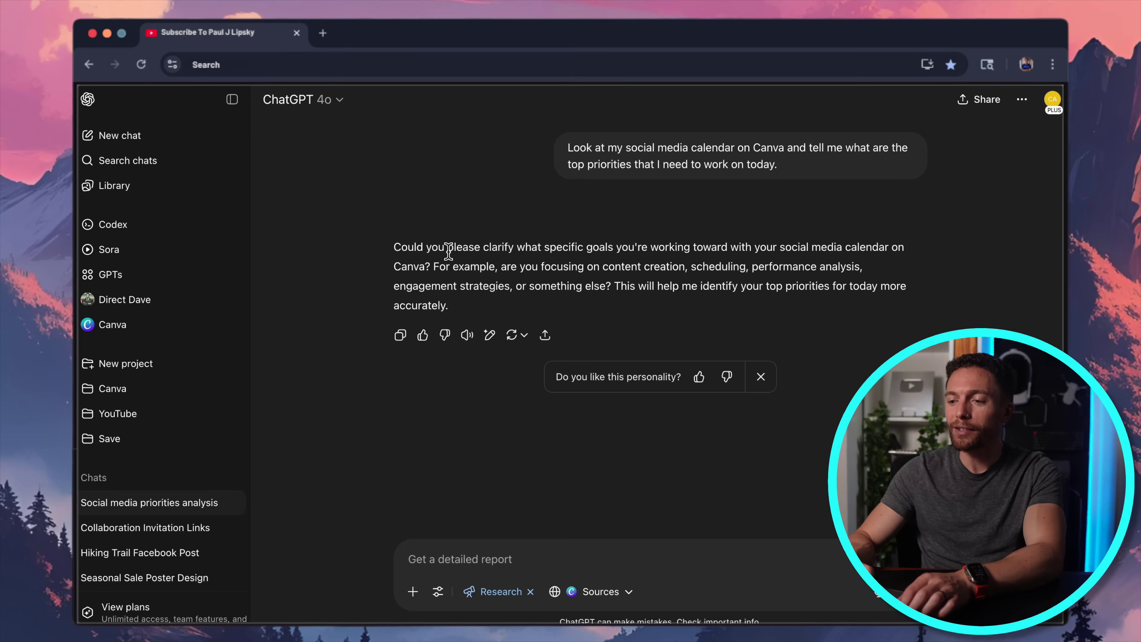
Step: Dictate and send a reply: finish the social media posts in time to post as scheduled
click(485, 569)
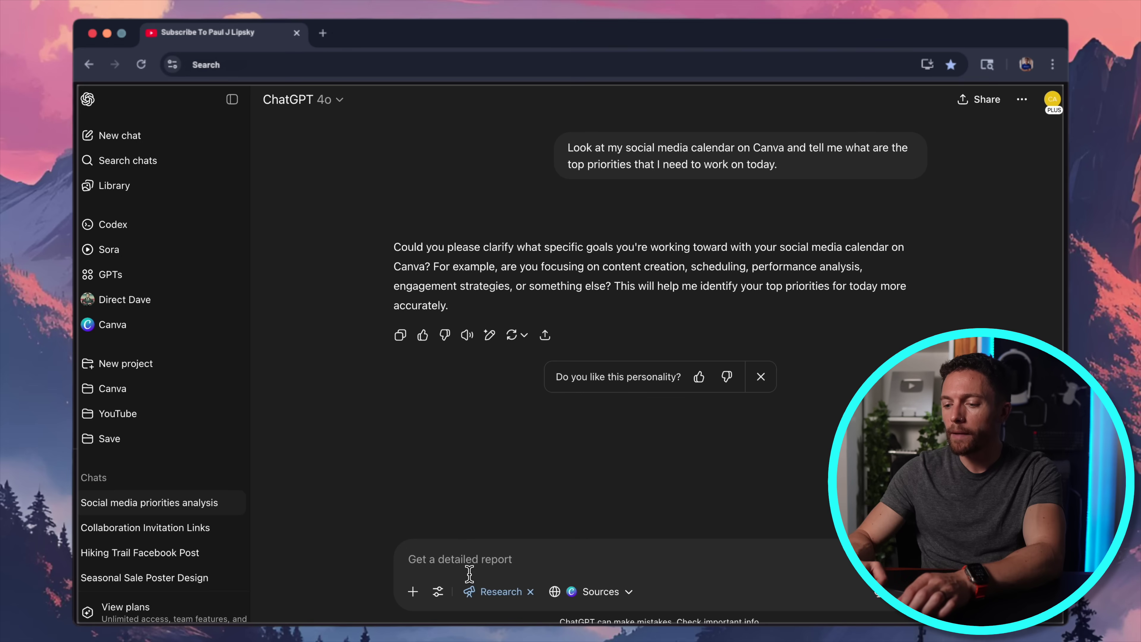
key(fn)
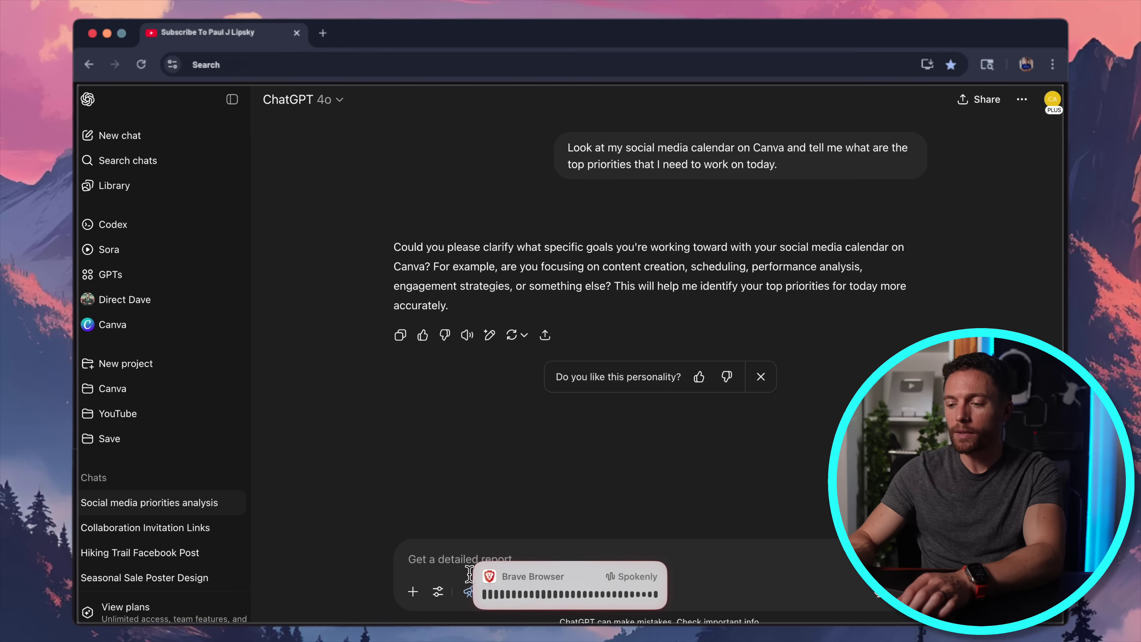
key(fn)
key(Return)
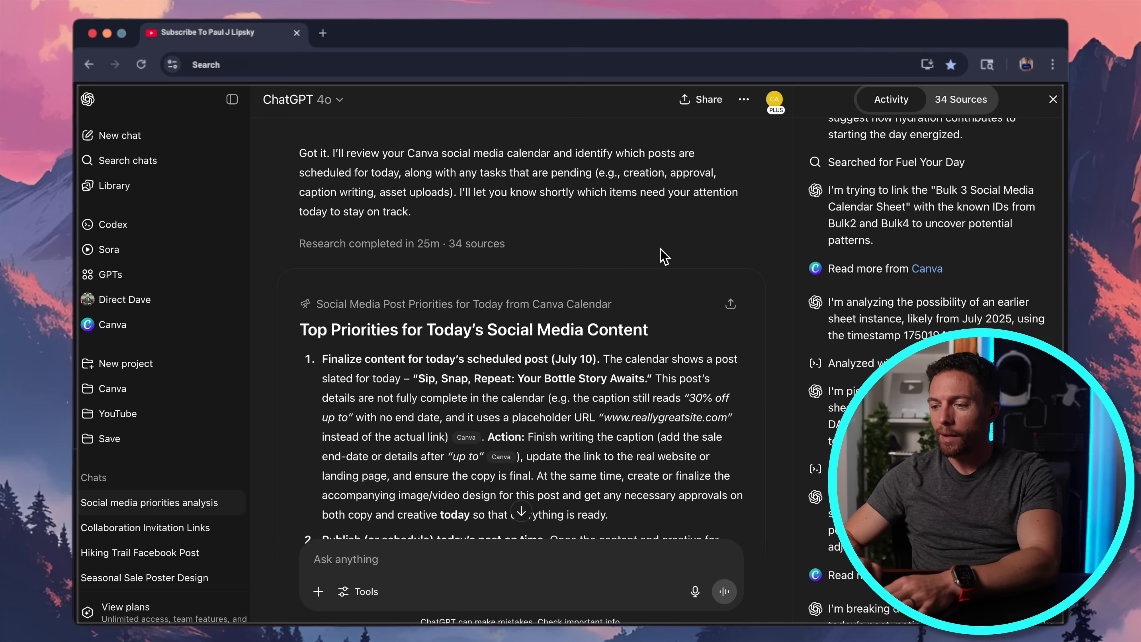
scroll(664, 256, down, 2)
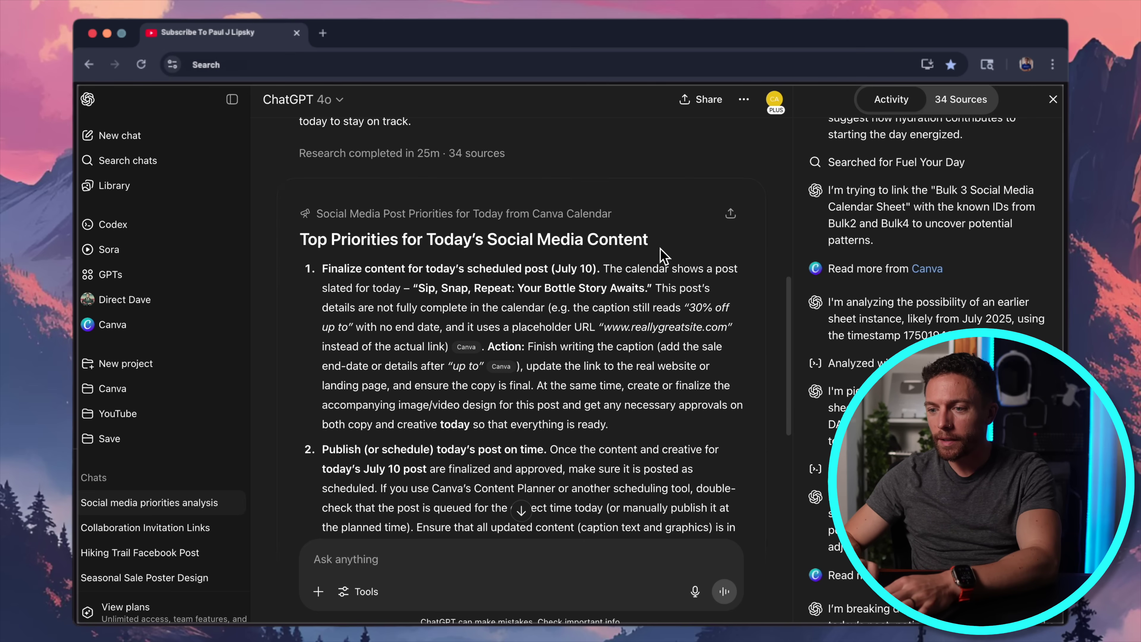
scroll(444, 287, up, 2)
scroll(443, 287, up, 5)
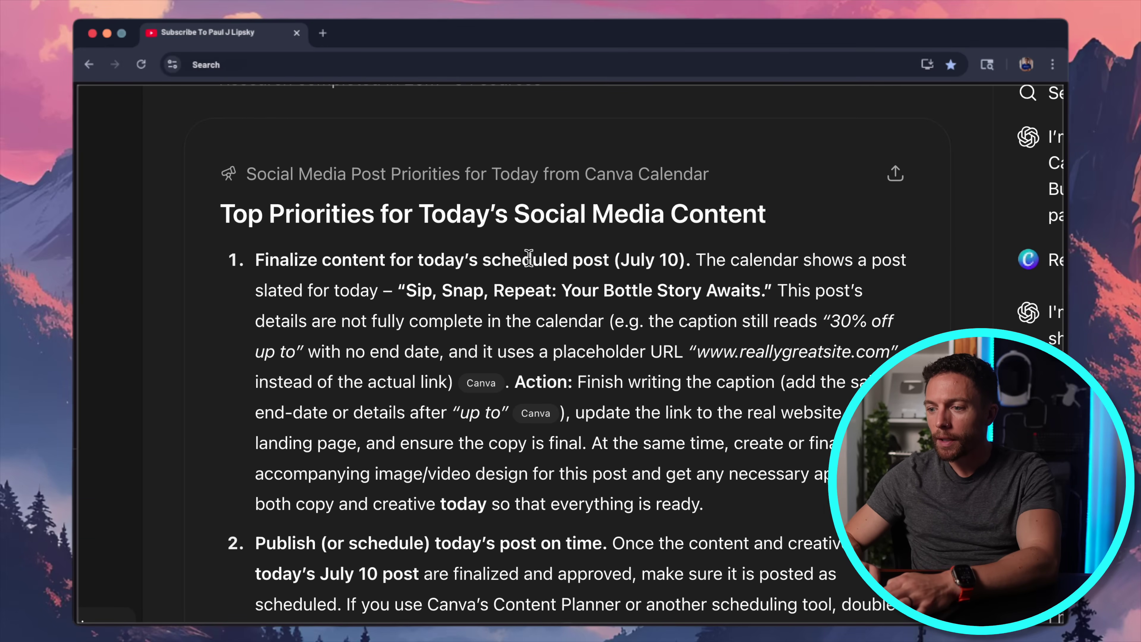
drag(418, 260, 688, 280)
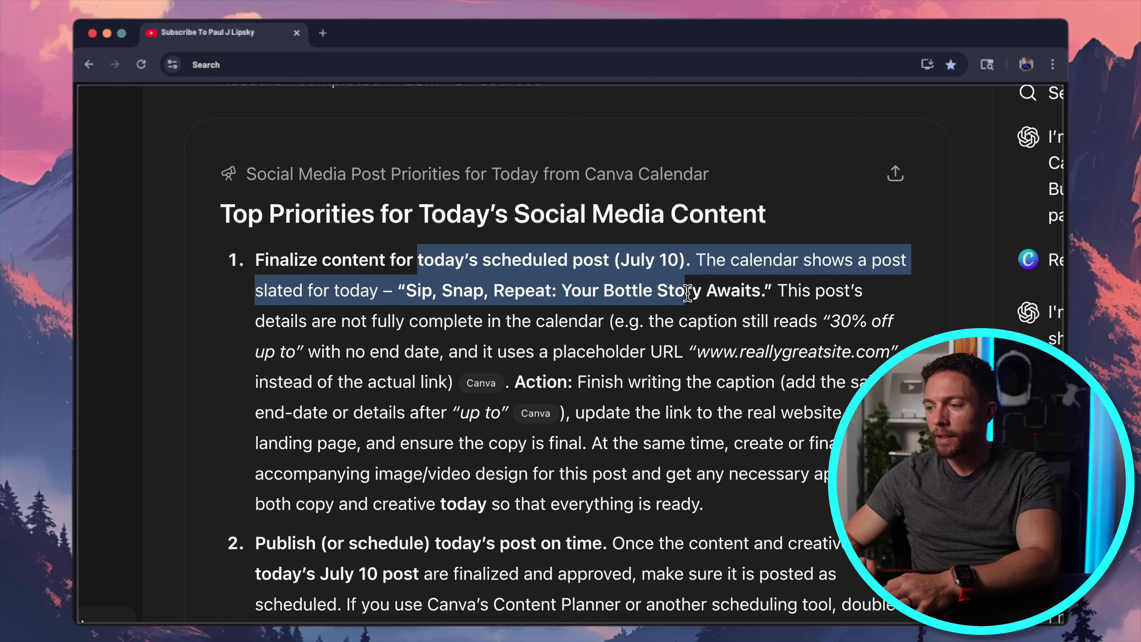
scroll(687, 292, down, 1)
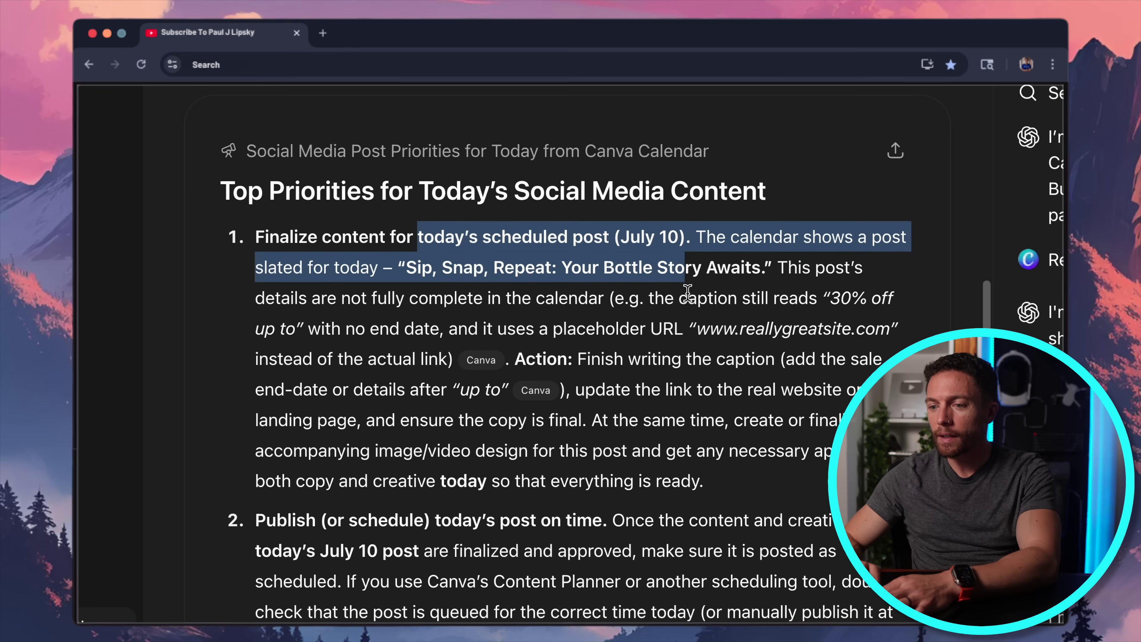
scroll(688, 292, down, 2)
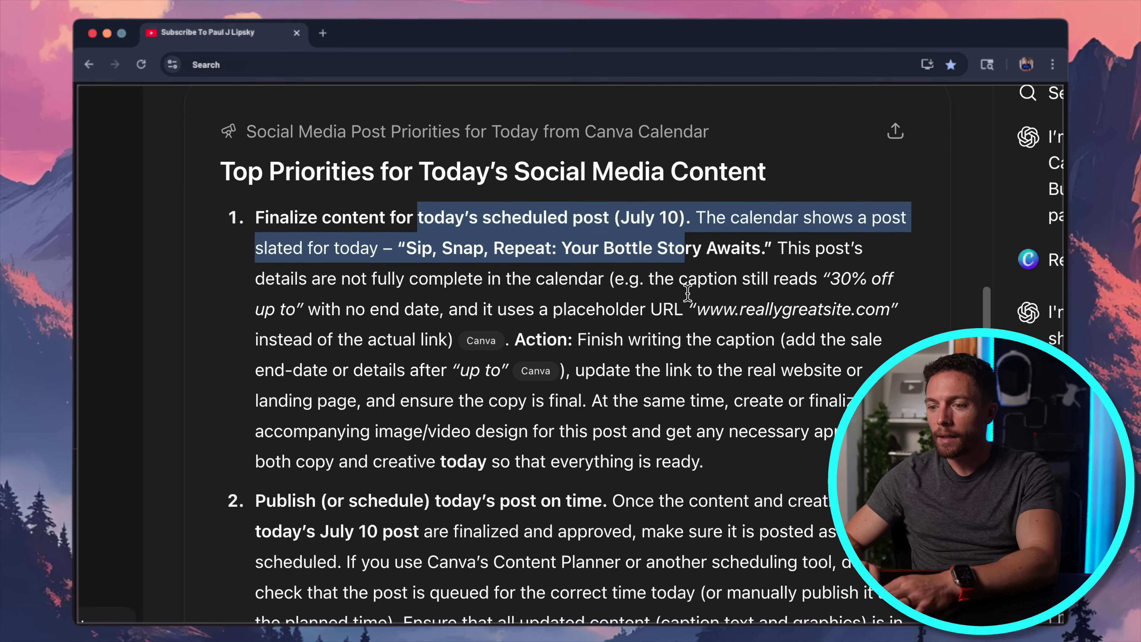
drag(501, 259, 666, 300)
scroll(606, 314, down, 1)
click(628, 310)
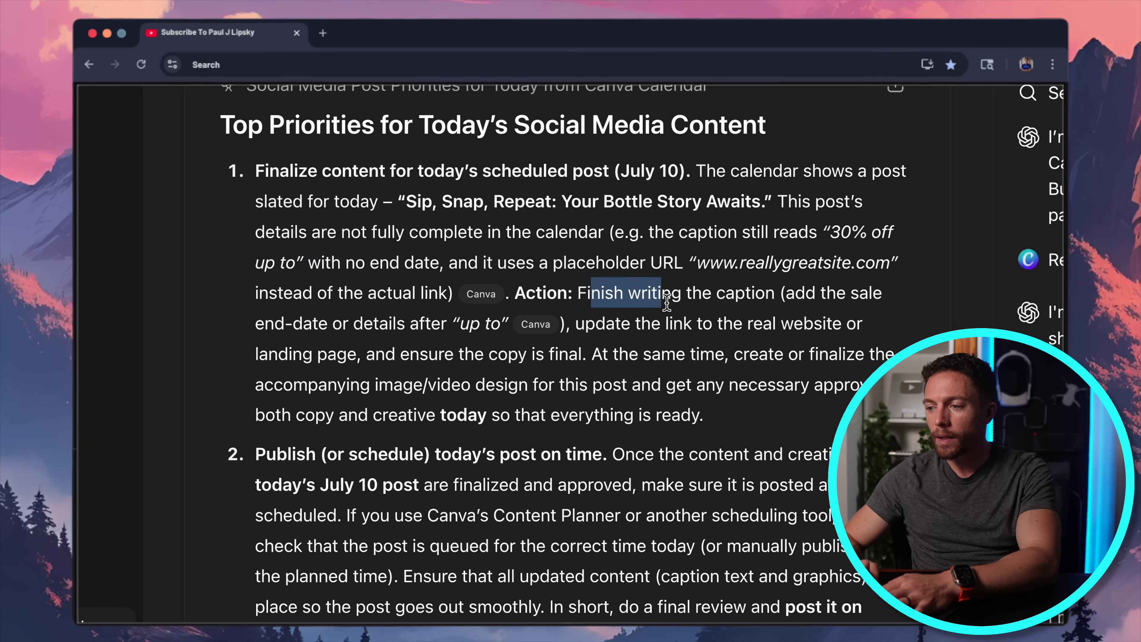
drag(669, 310, 672, 323)
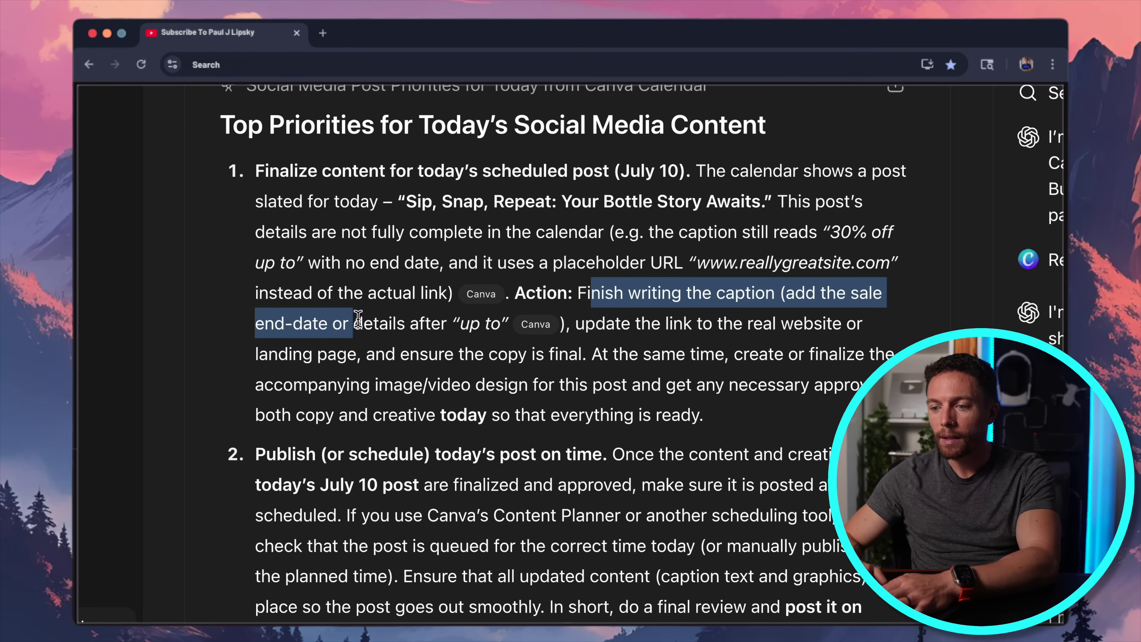
drag(358, 319, 563, 330)
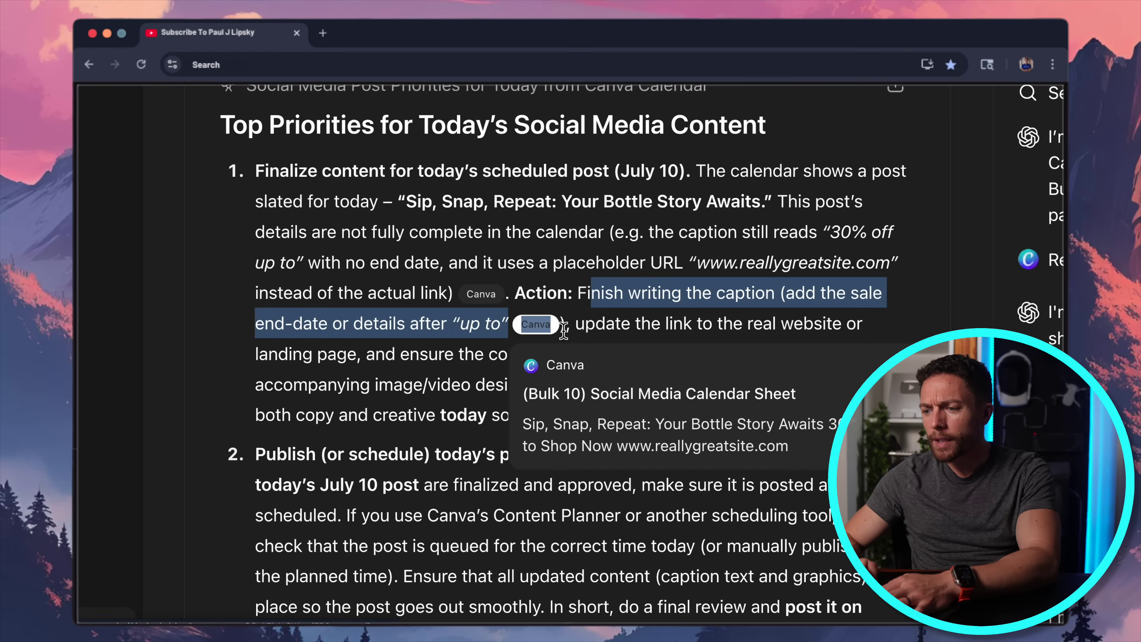
click(660, 331)
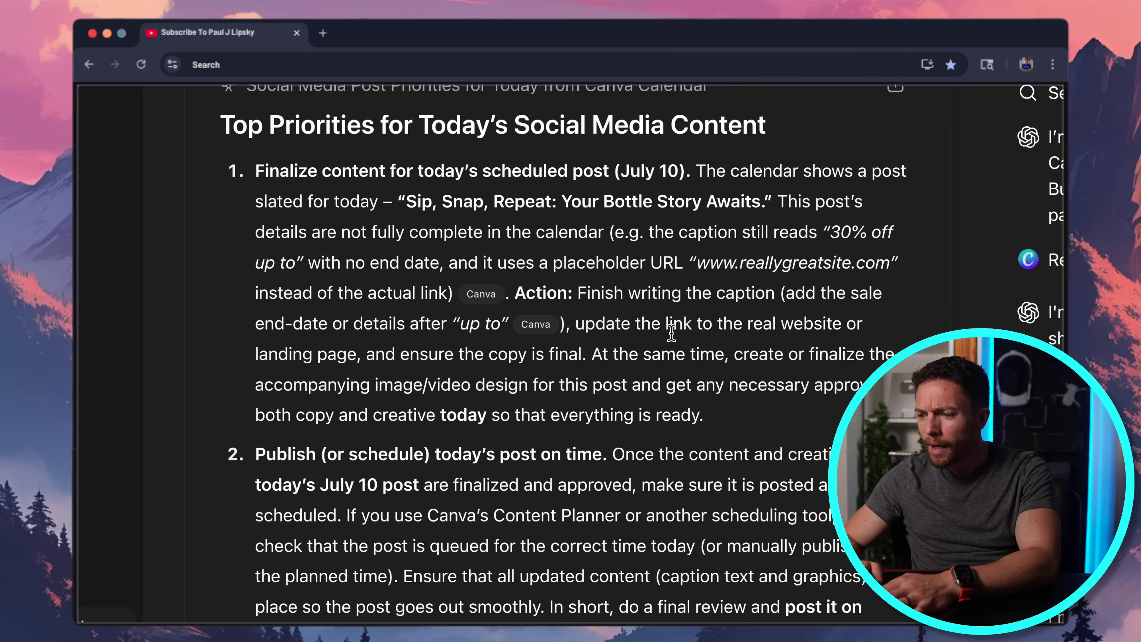
drag(325, 323, 499, 325)
click(702, 370)
scroll(703, 371, down, 5)
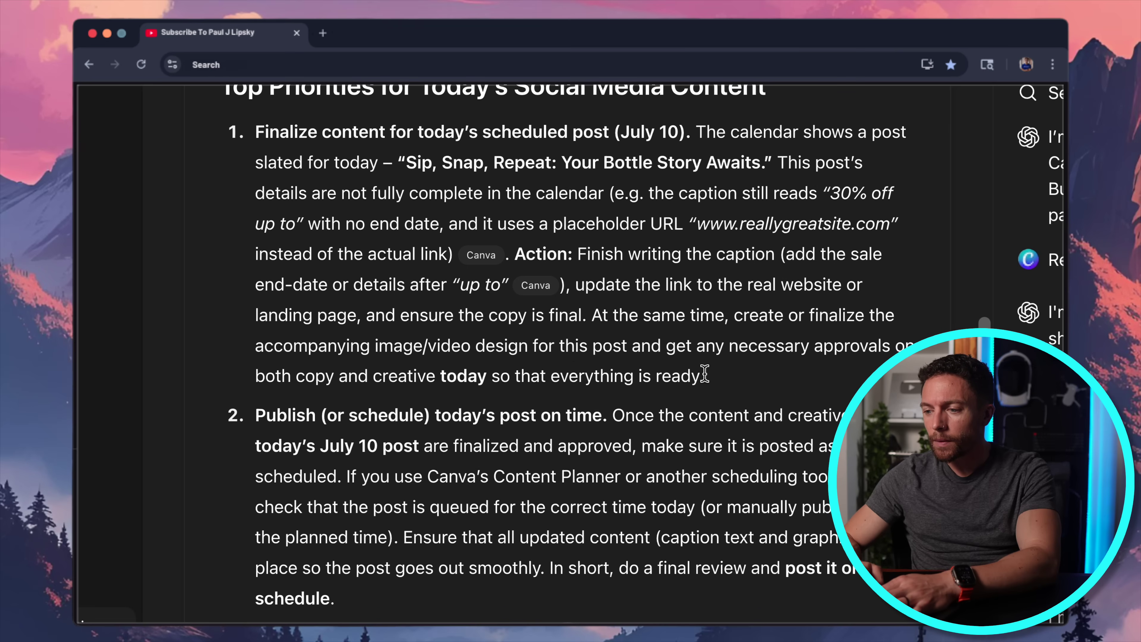
scroll(704, 372, down, 2)
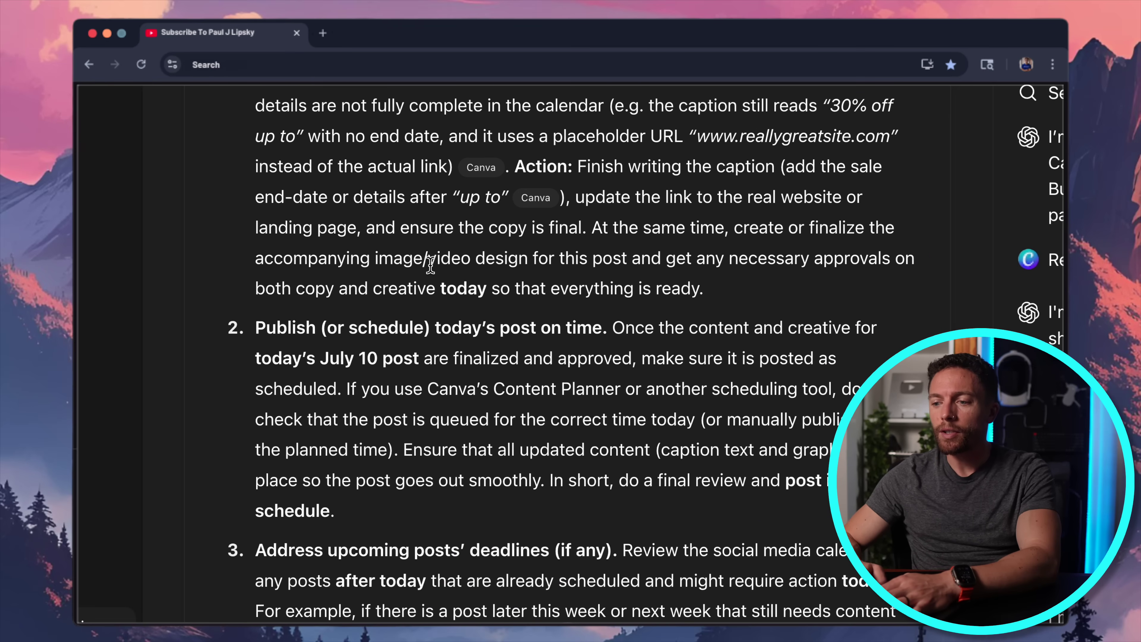
scroll(519, 282, down, 5)
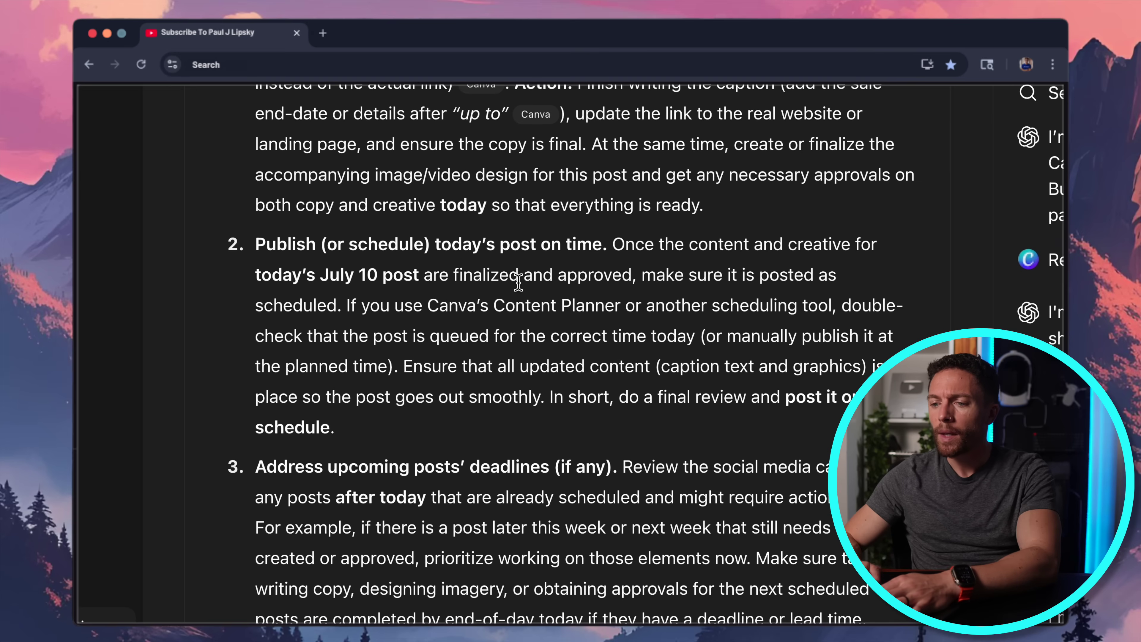
drag(321, 244, 601, 250)
click(627, 272)
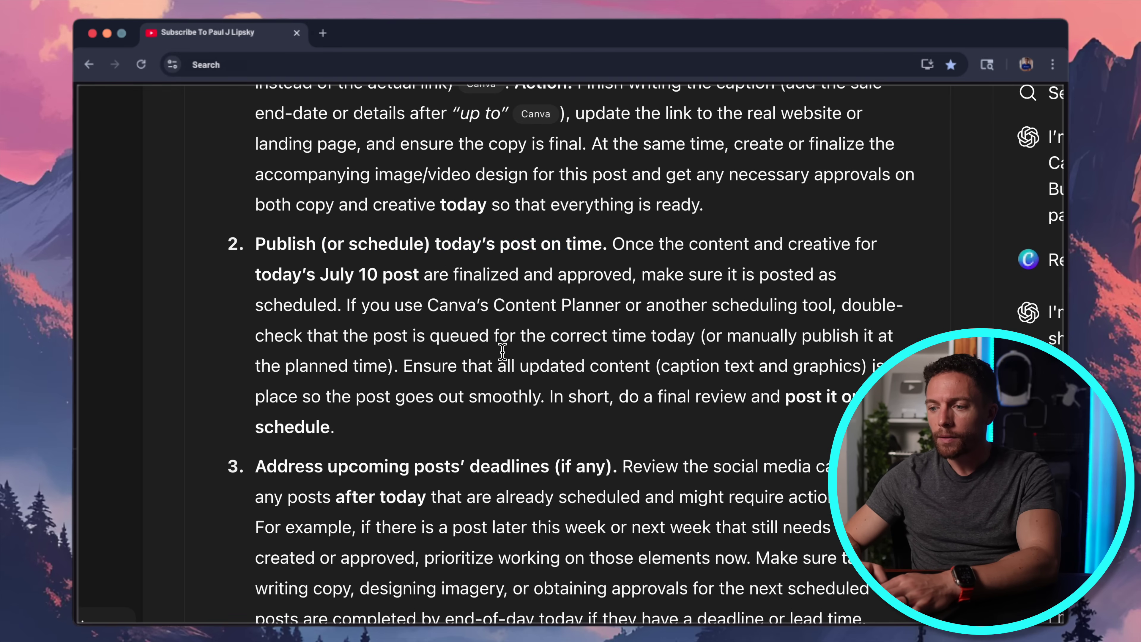
scroll(504, 339, down, 5)
scroll(502, 352, down, 3)
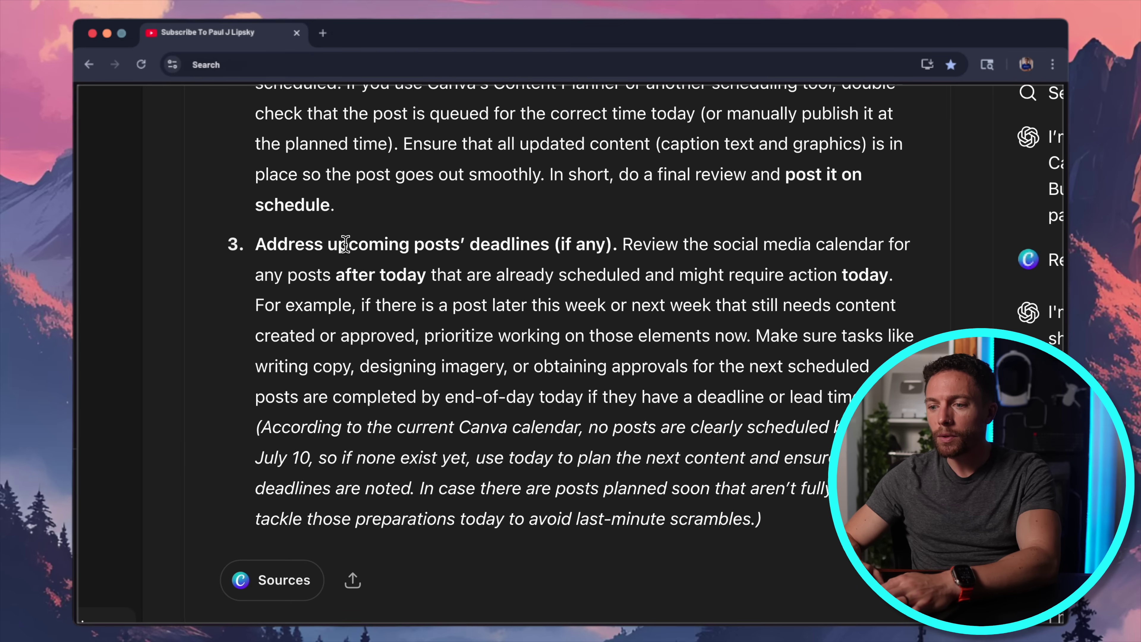
drag(345, 244, 546, 248)
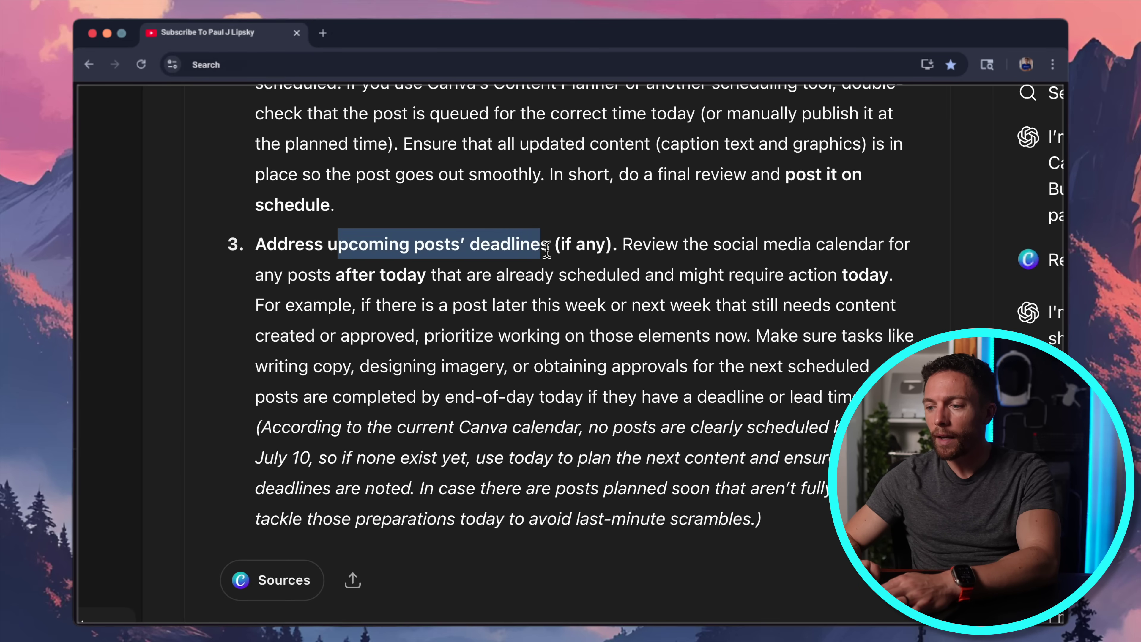
drag(629, 256, 647, 264)
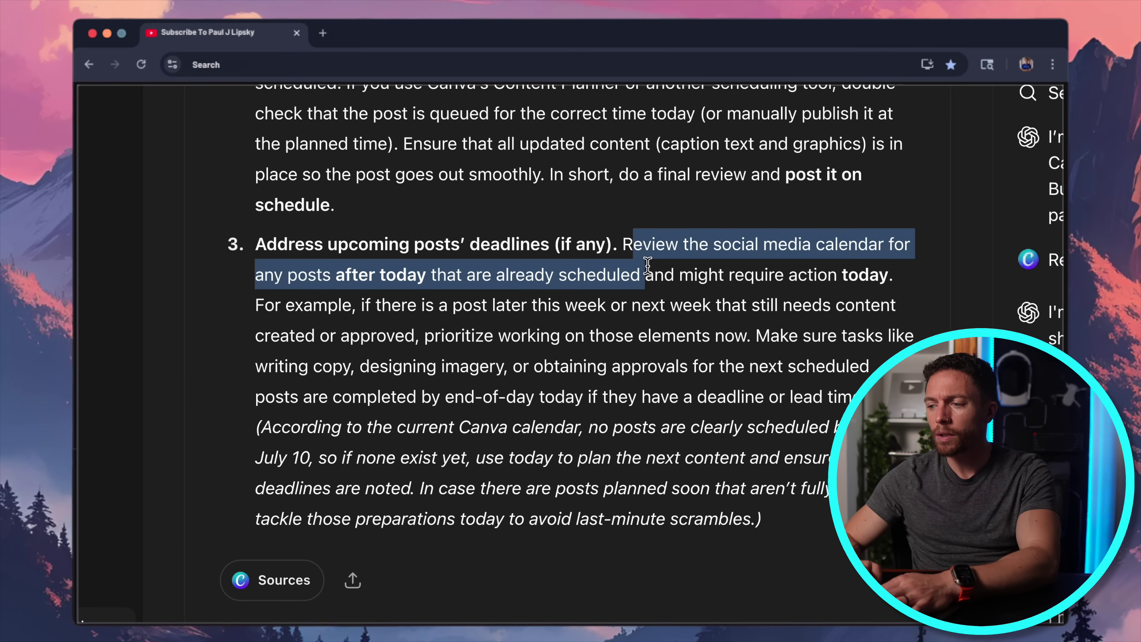
drag(651, 291, 652, 307)
scroll(651, 307, down, 1)
scroll(653, 306, up, 1)
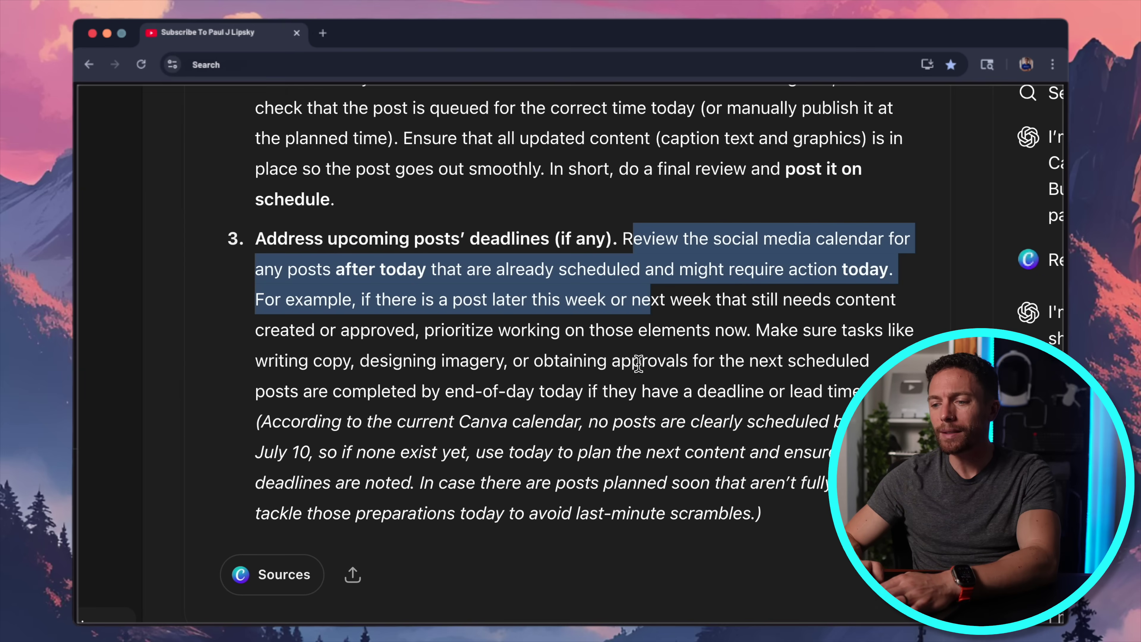
scroll(682, 325, down, 1)
scroll(682, 324, up, 8)
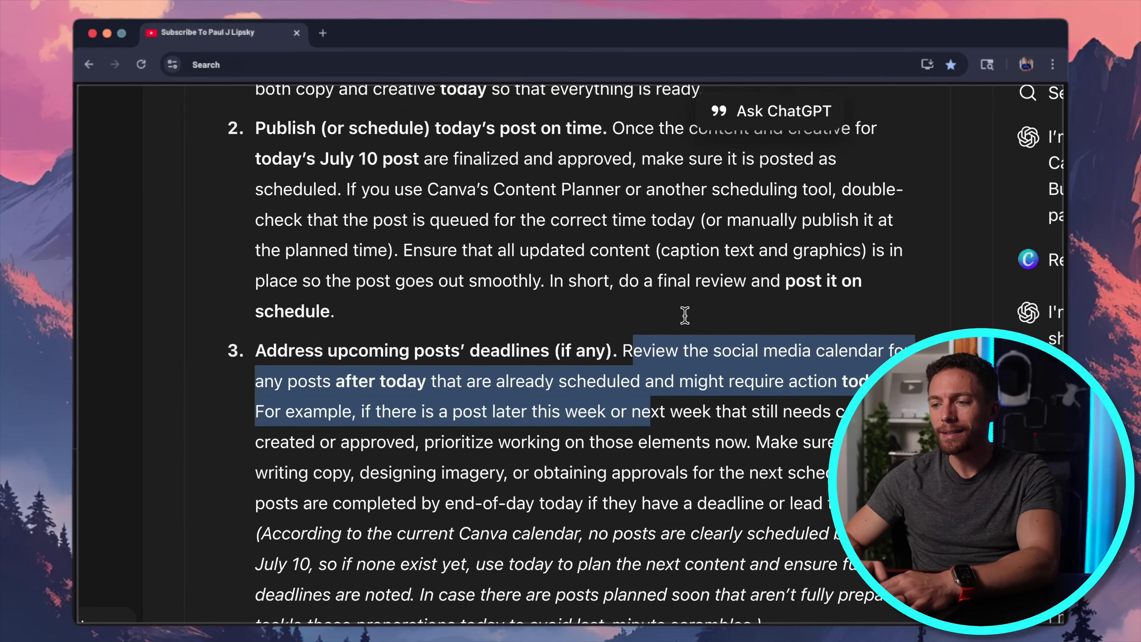
scroll(685, 315, up, 5)
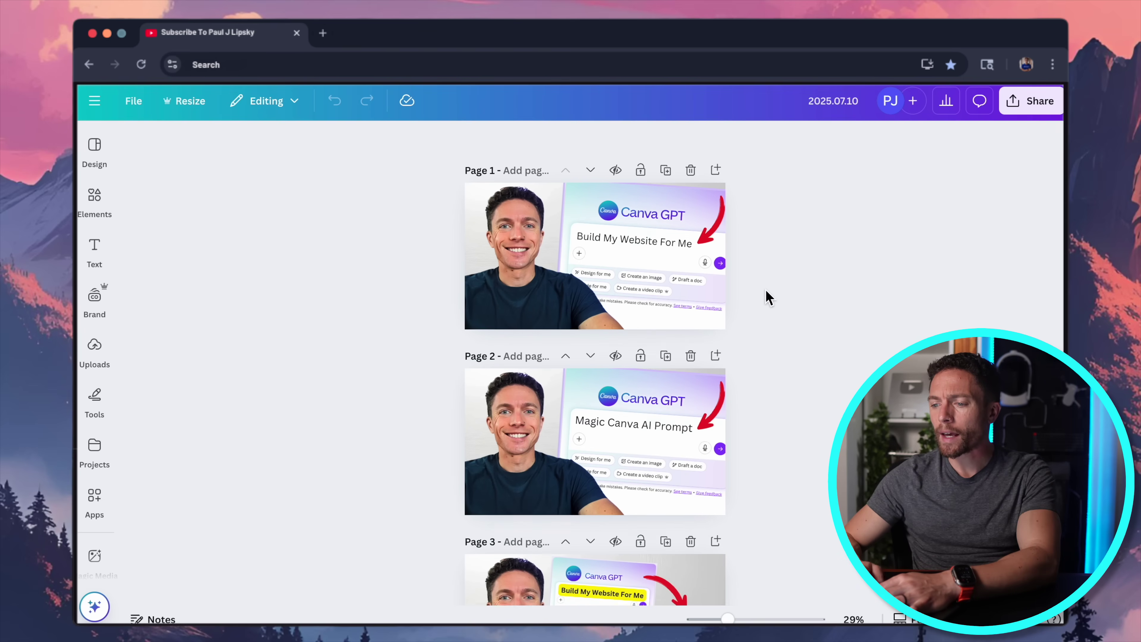
scroll(766, 296, down, 8)
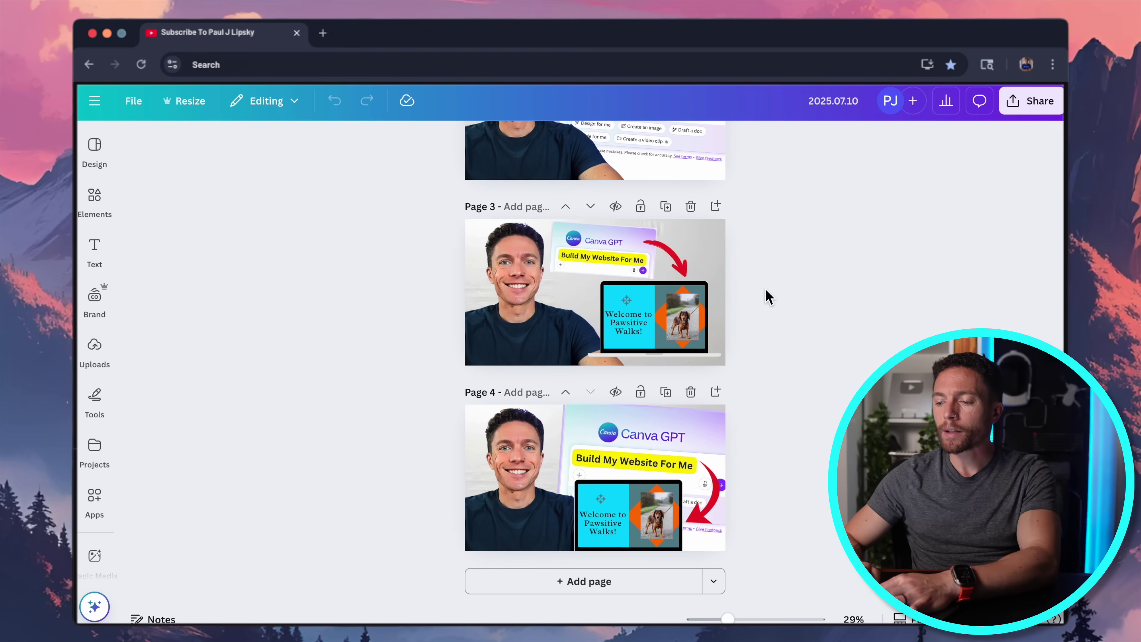
scroll(768, 296, up, 8)
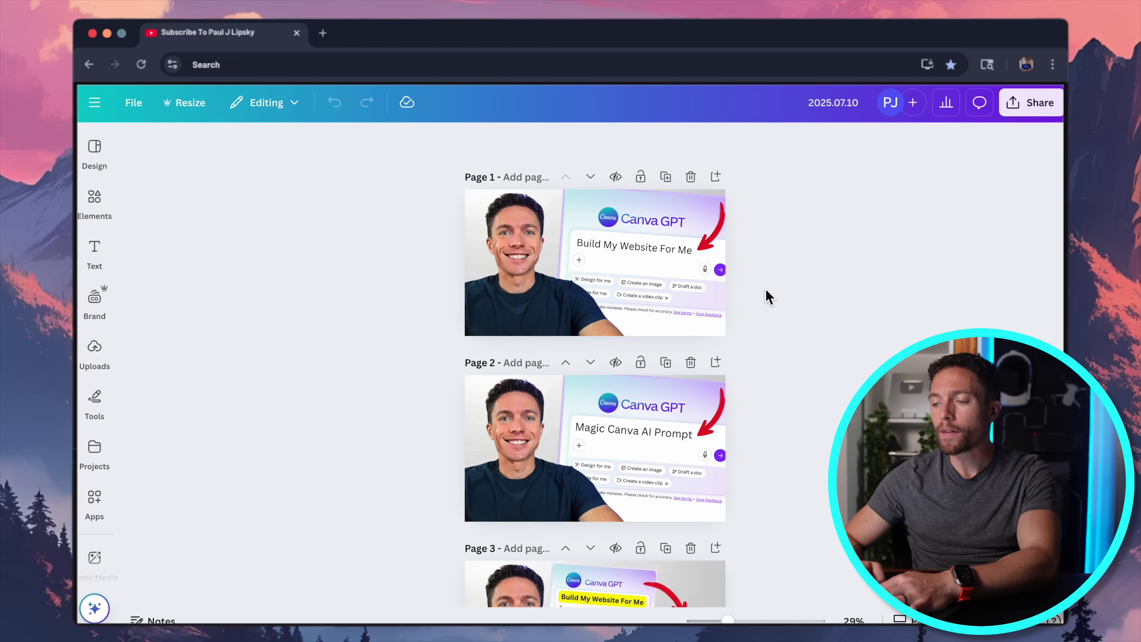
scroll(766, 296, down, 1)
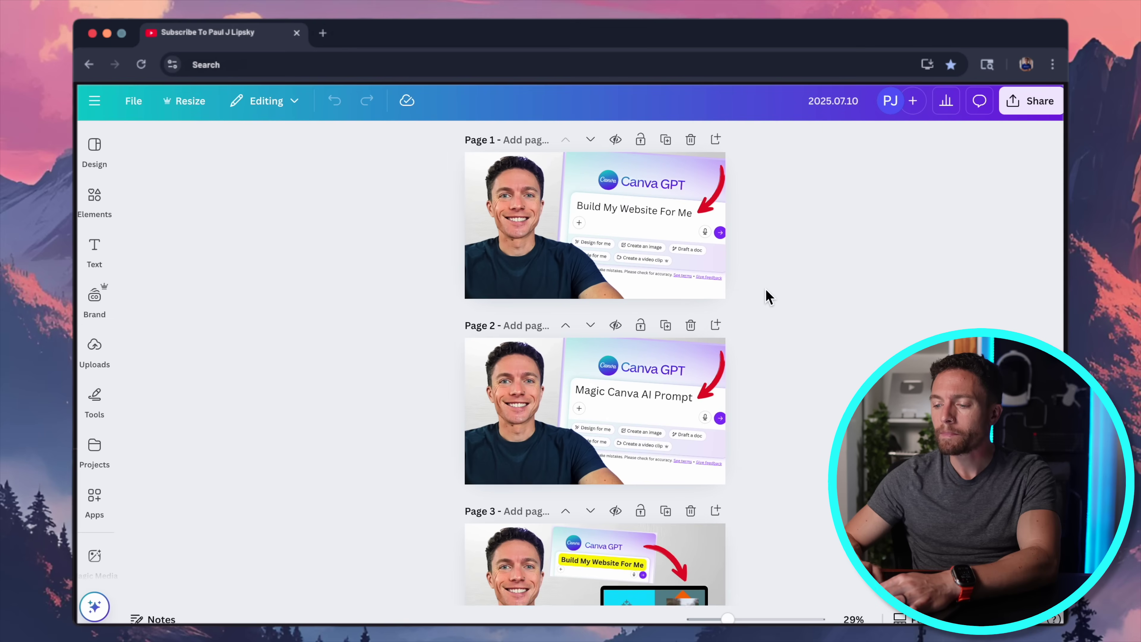
scroll(768, 296, down, 7)
scroll(768, 296, up, 8)
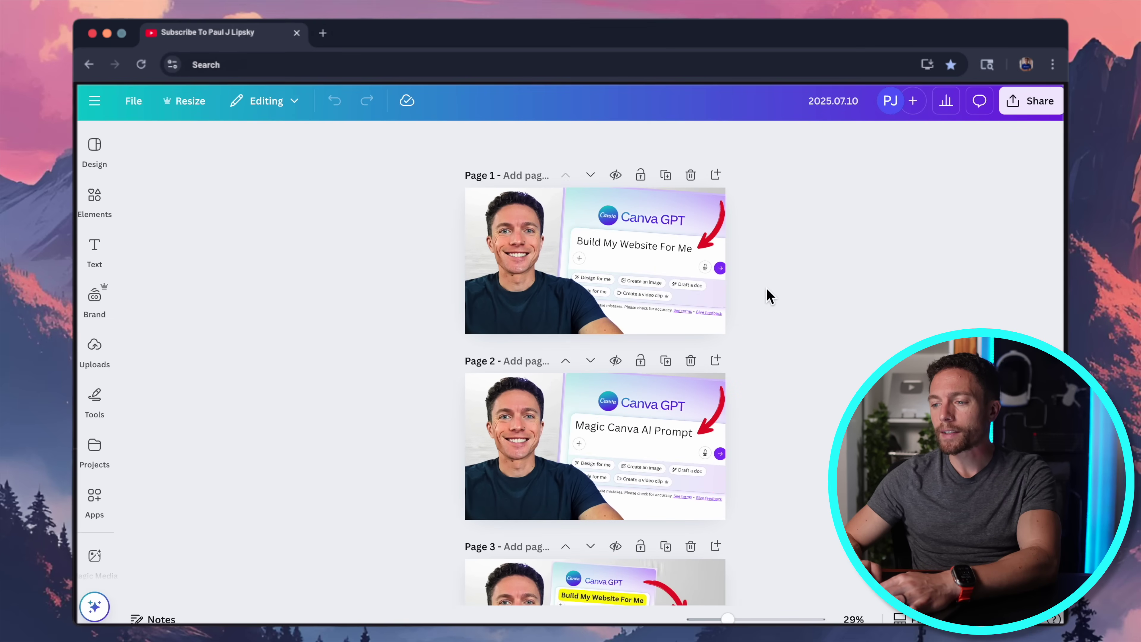
scroll(776, 341, down, 9)
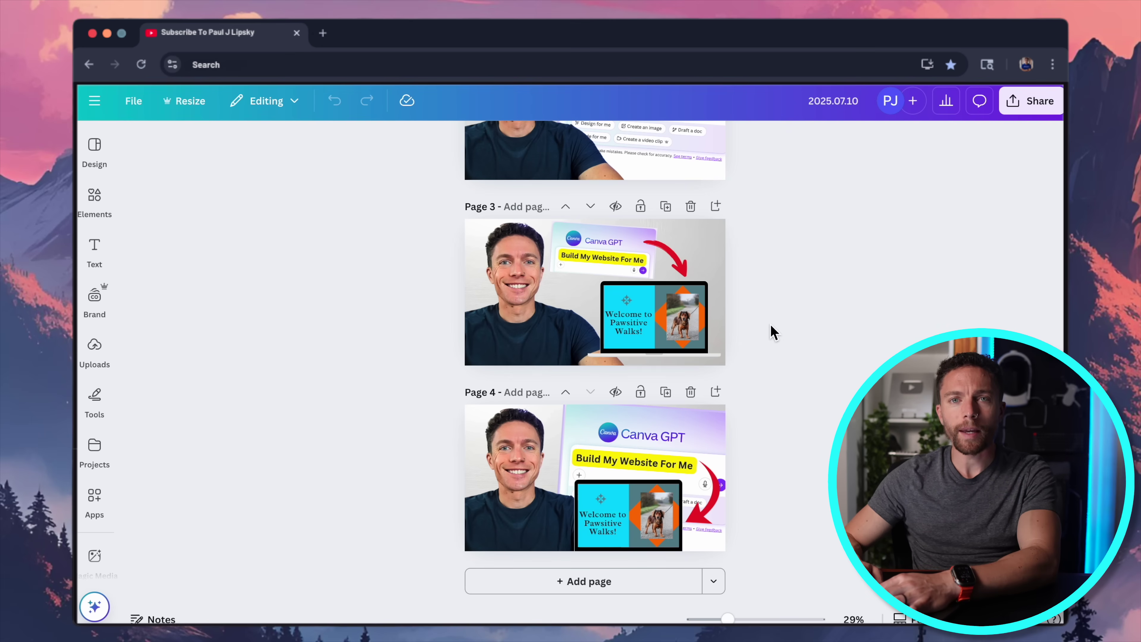
scroll(772, 331, up, 1)
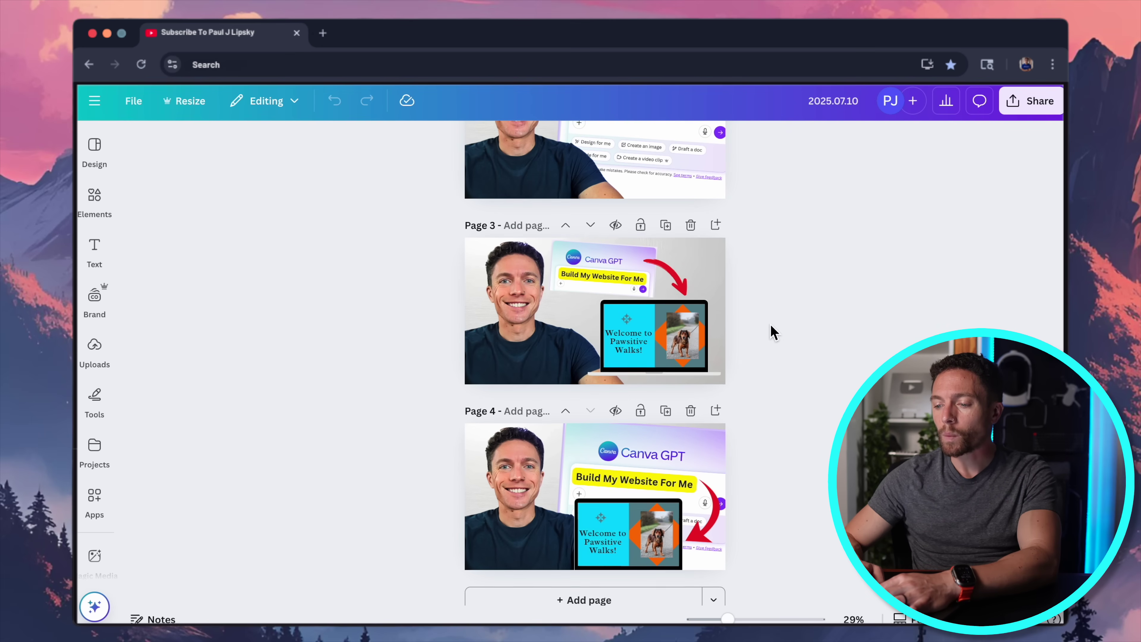
scroll(772, 331, up, 7)
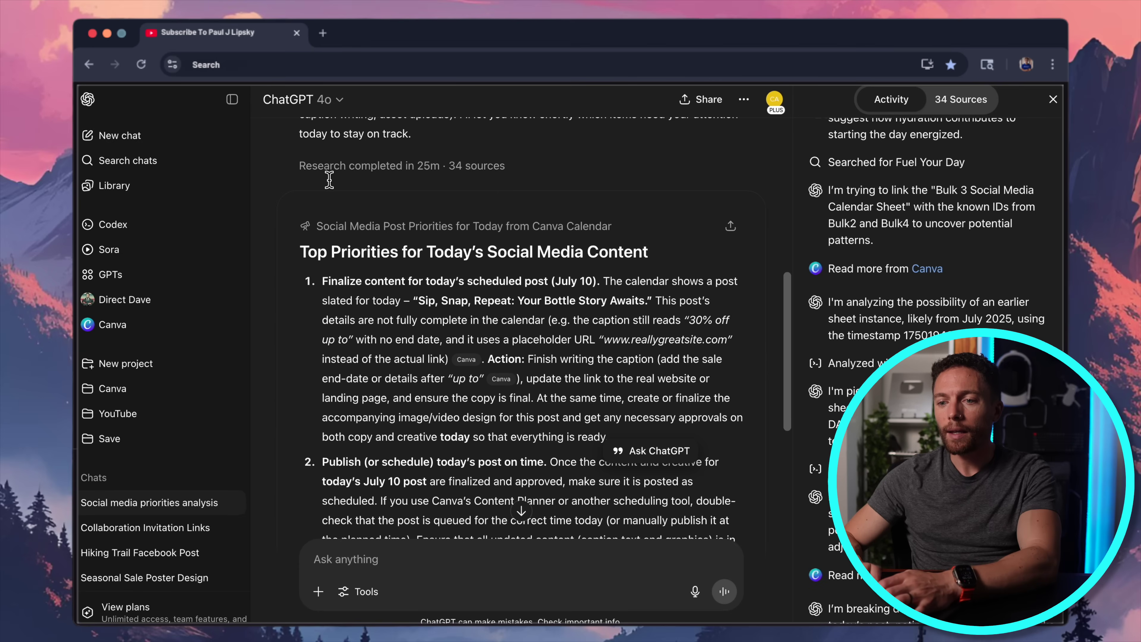
Step: In a new deep research chat, dictate and send a request judging which thumbnail will perform best on YouTube
click(157, 141)
click(461, 381)
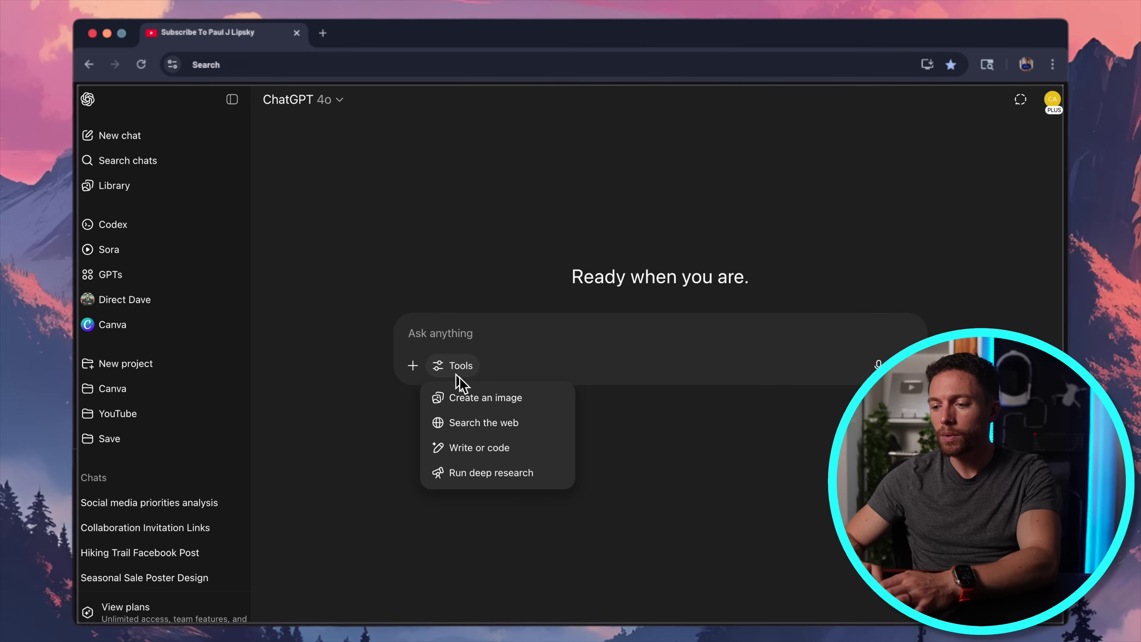
click(535, 481)
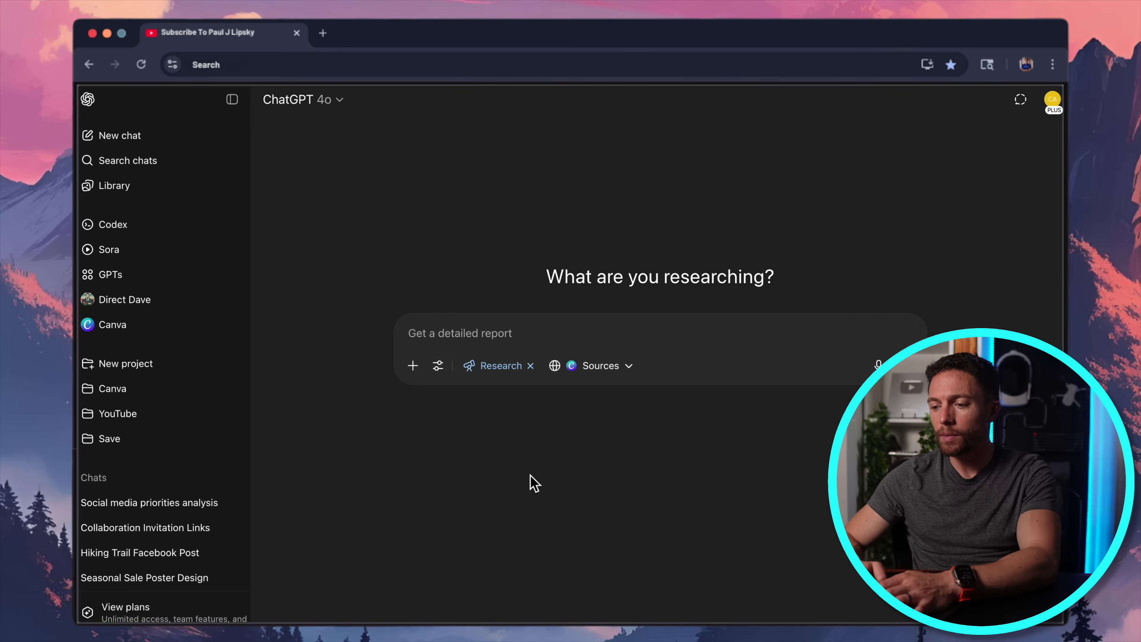
click(625, 376)
click(565, 338)
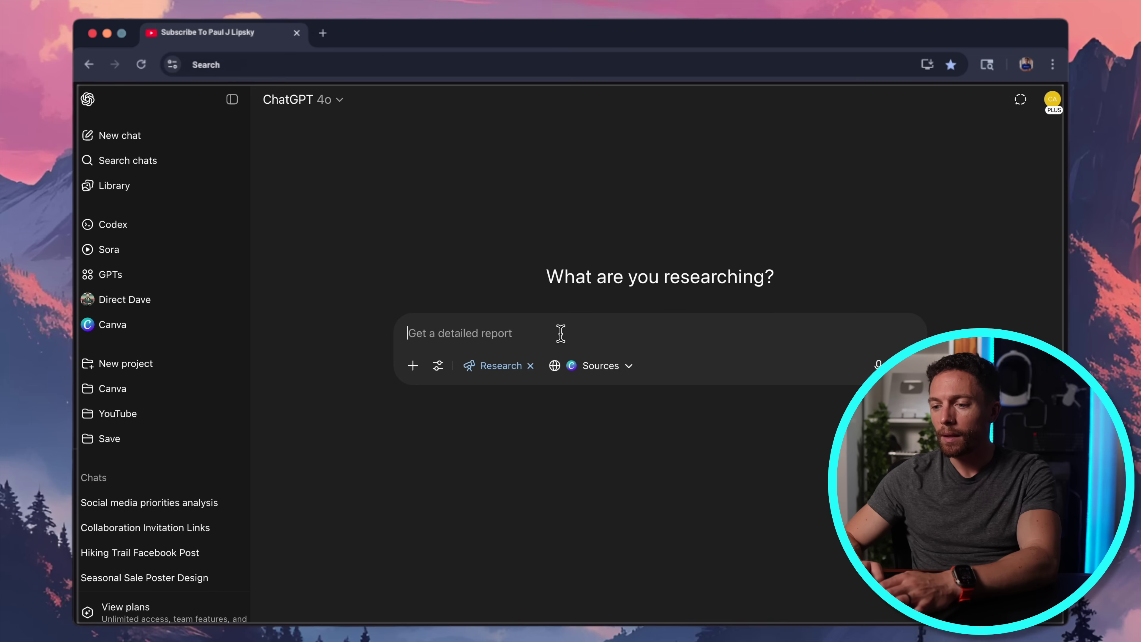
key(Alt_R)
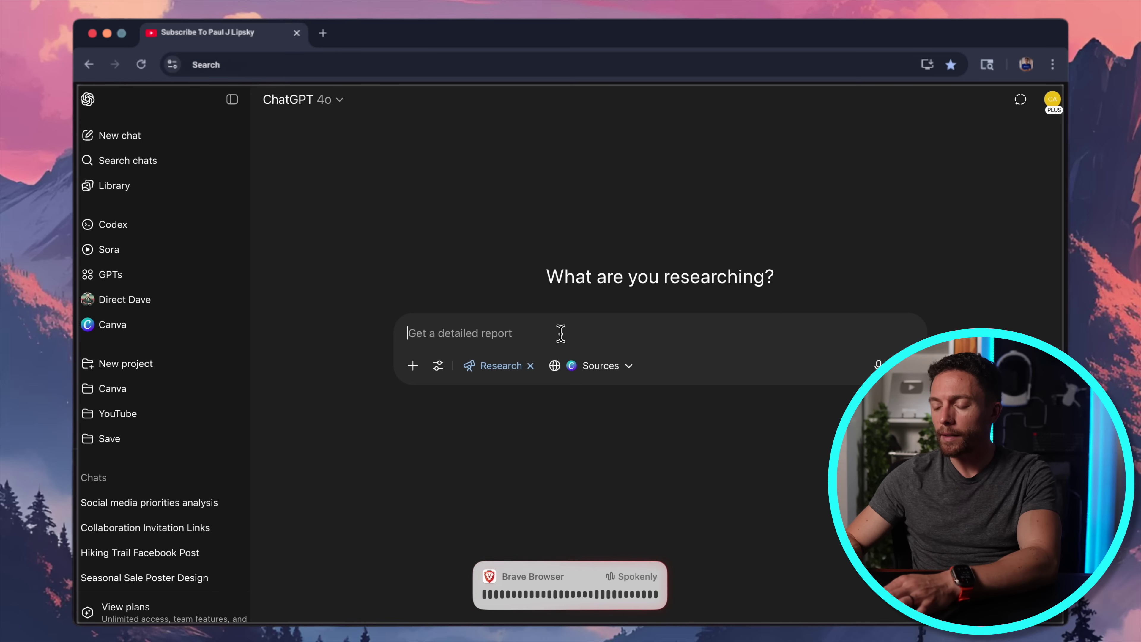
key(Alt_R)
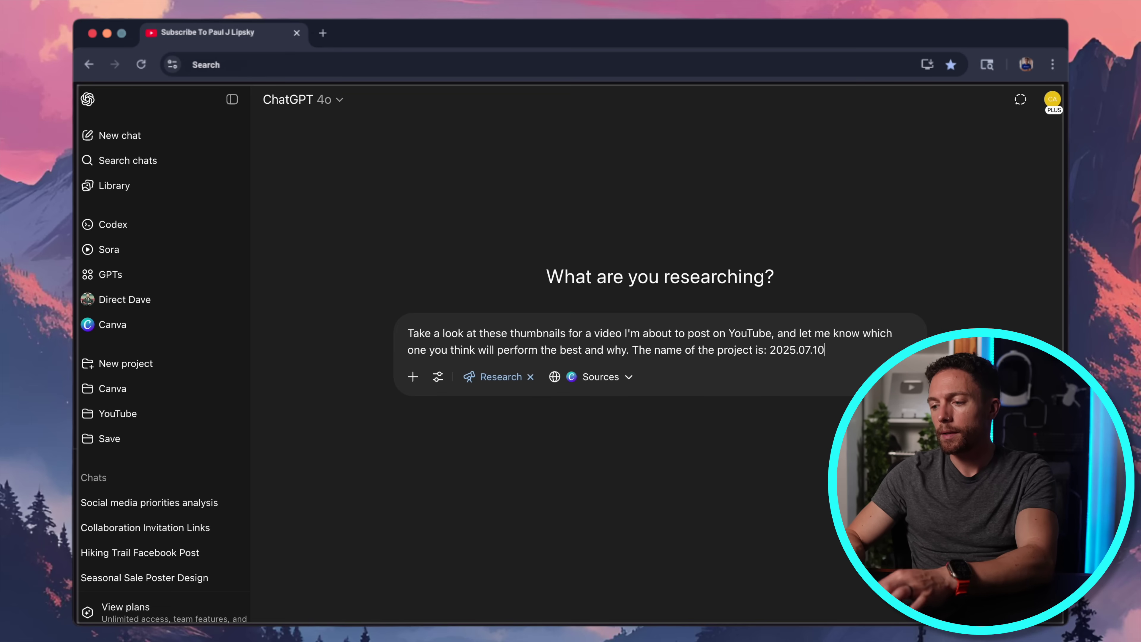
key(Return)
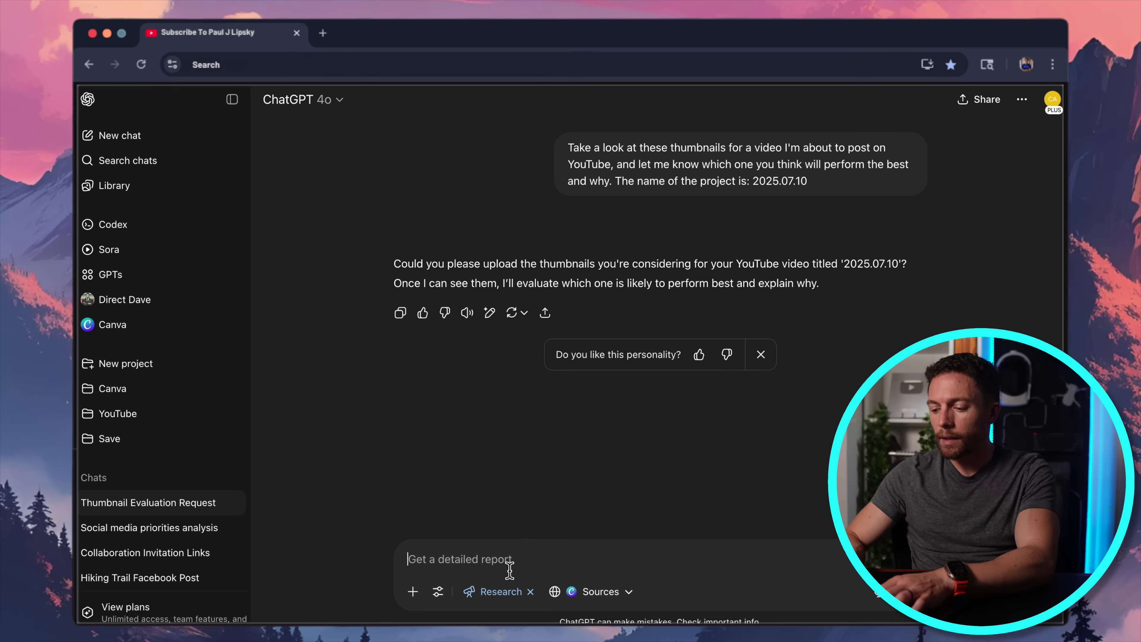
Step: Follow up that the thumbnails are in the Canva project 2025.07.10
text(Th)
key(BackSpace)
key(BackSpace)
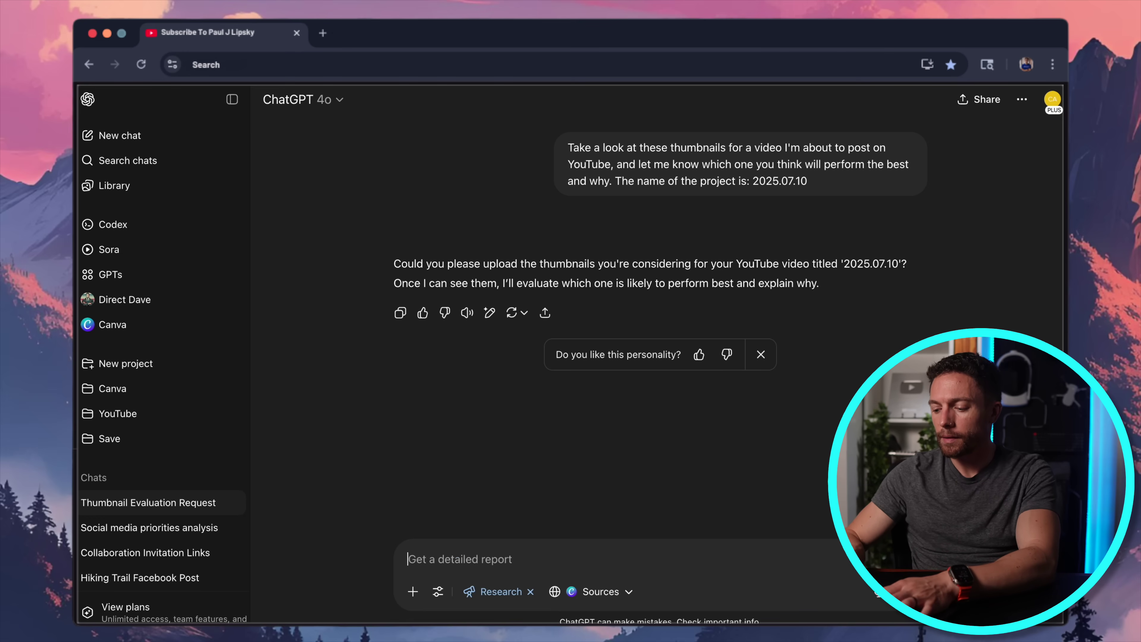
key(fn)
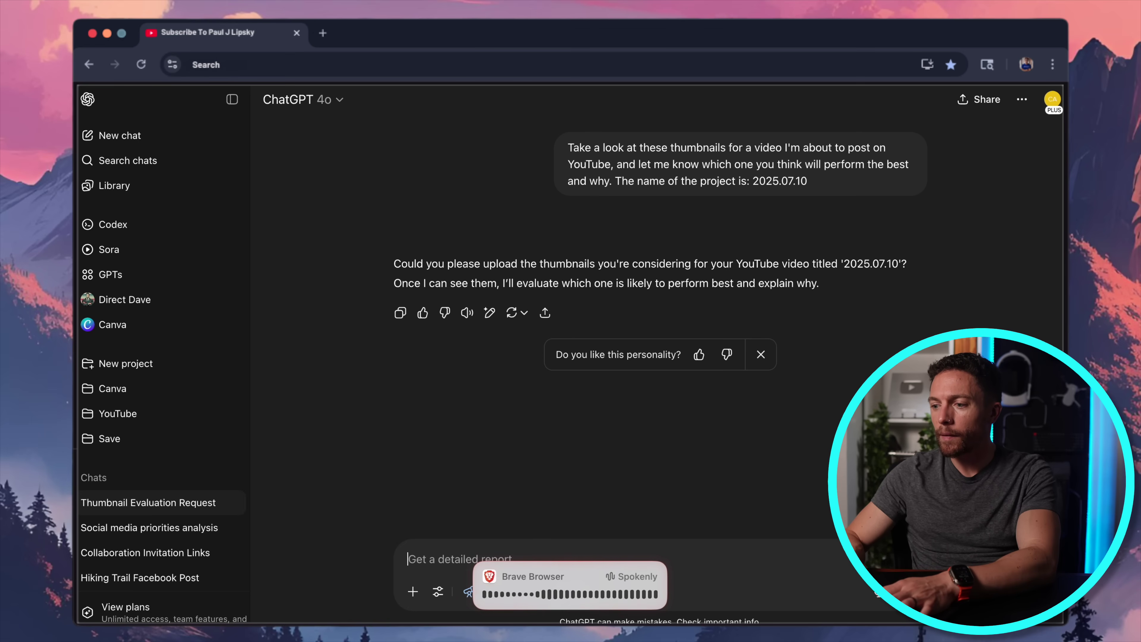
key(fn)
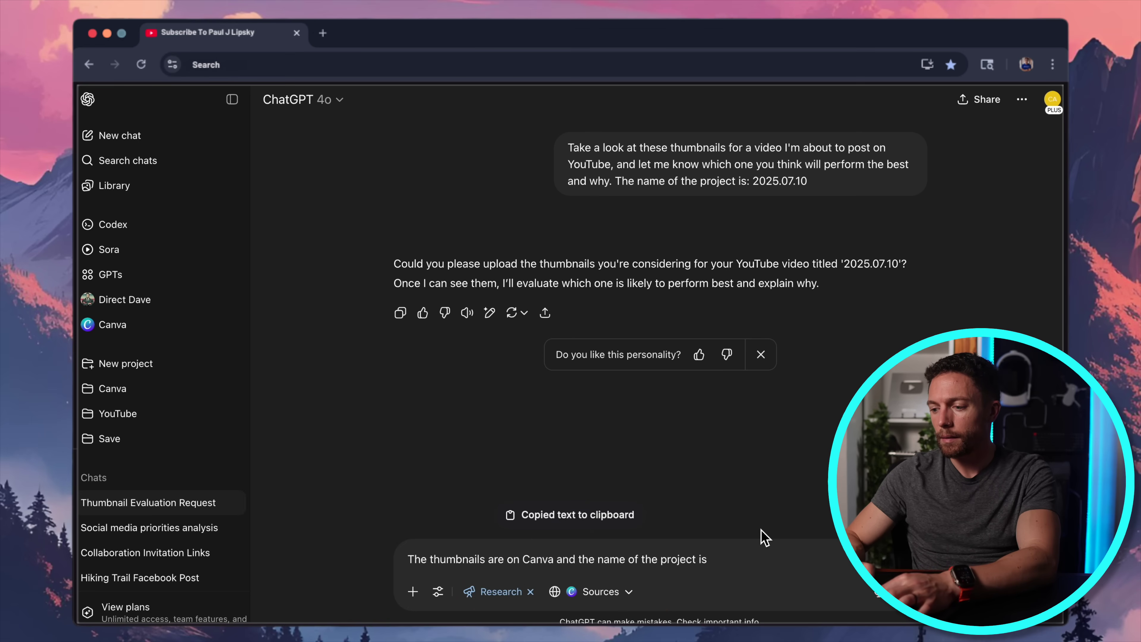
text(2025.07.10)
key(Return)
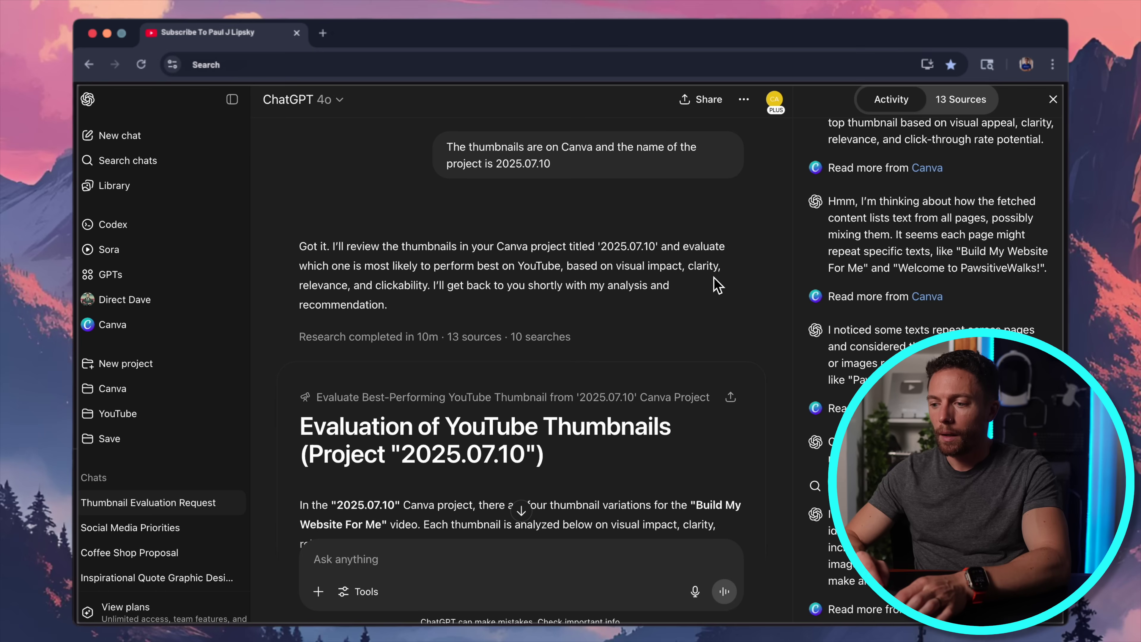
Step: Read through the report's evaluation of the four thumbnails to its conclusion and Sources list
scroll(714, 279, down, 4)
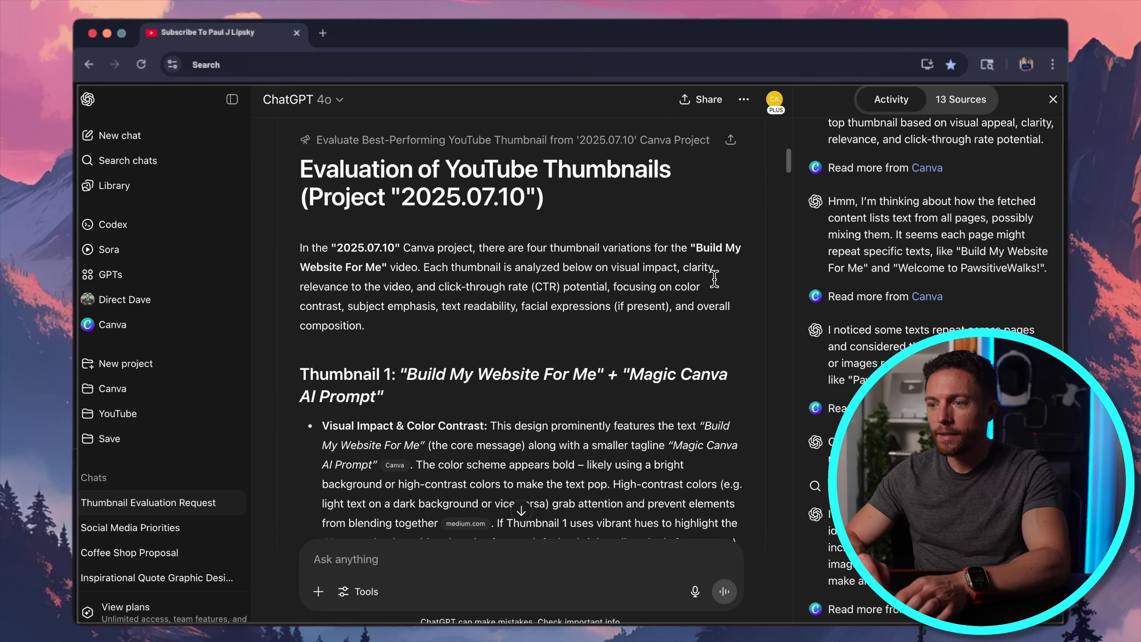
scroll(714, 279, down, 2)
scroll(714, 278, down, 2)
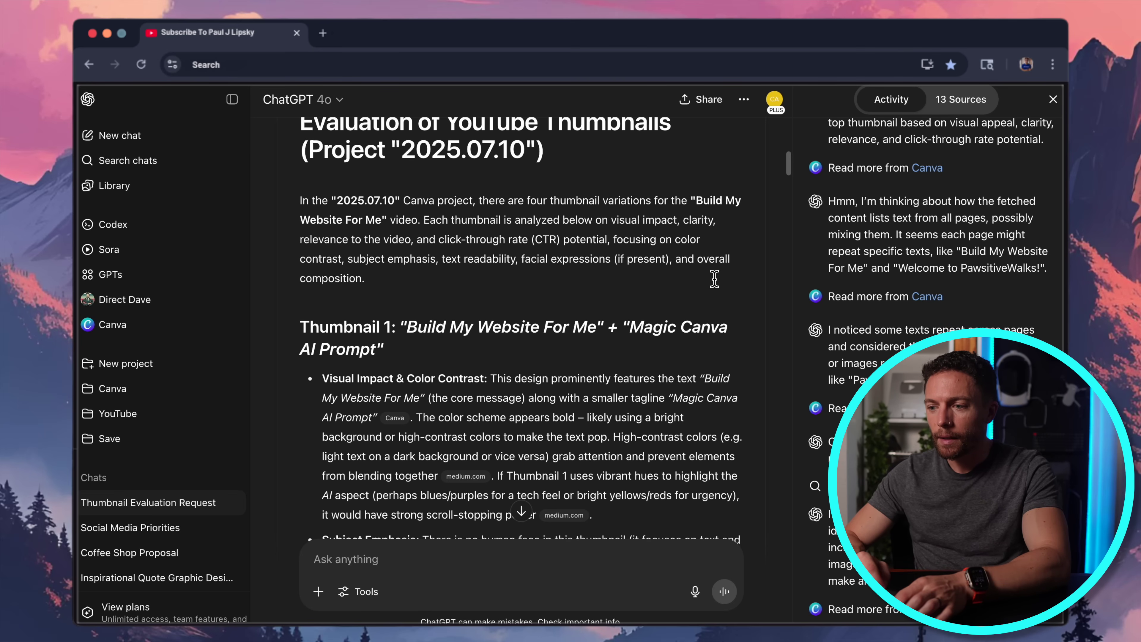
drag(554, 186, 583, 238)
scroll(584, 239, down, 5)
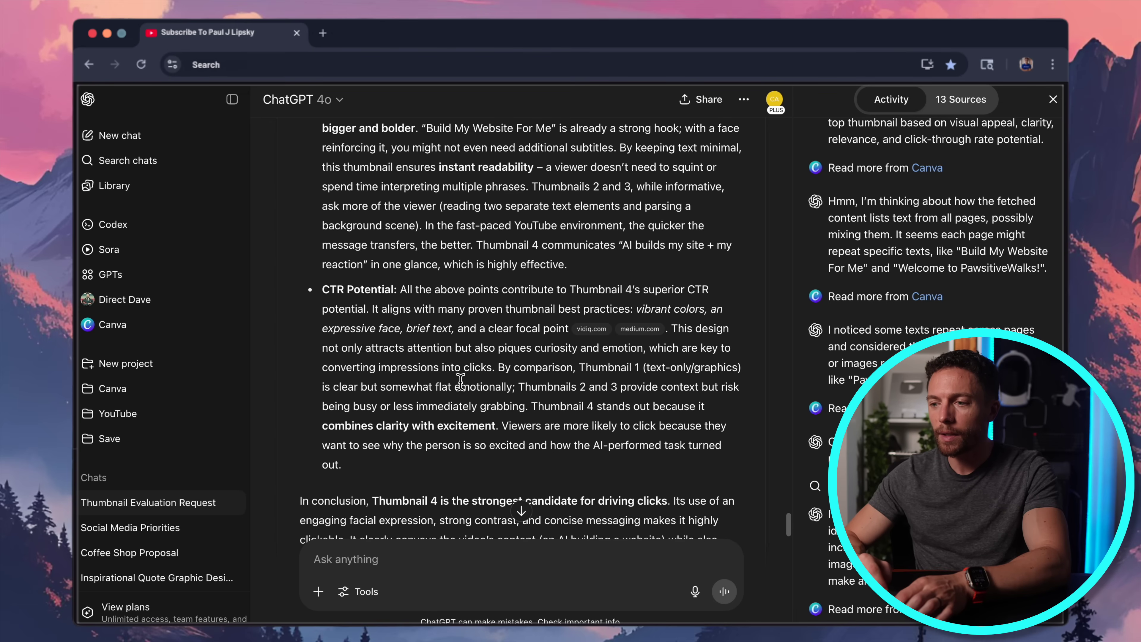
scroll(461, 382, down, 5)
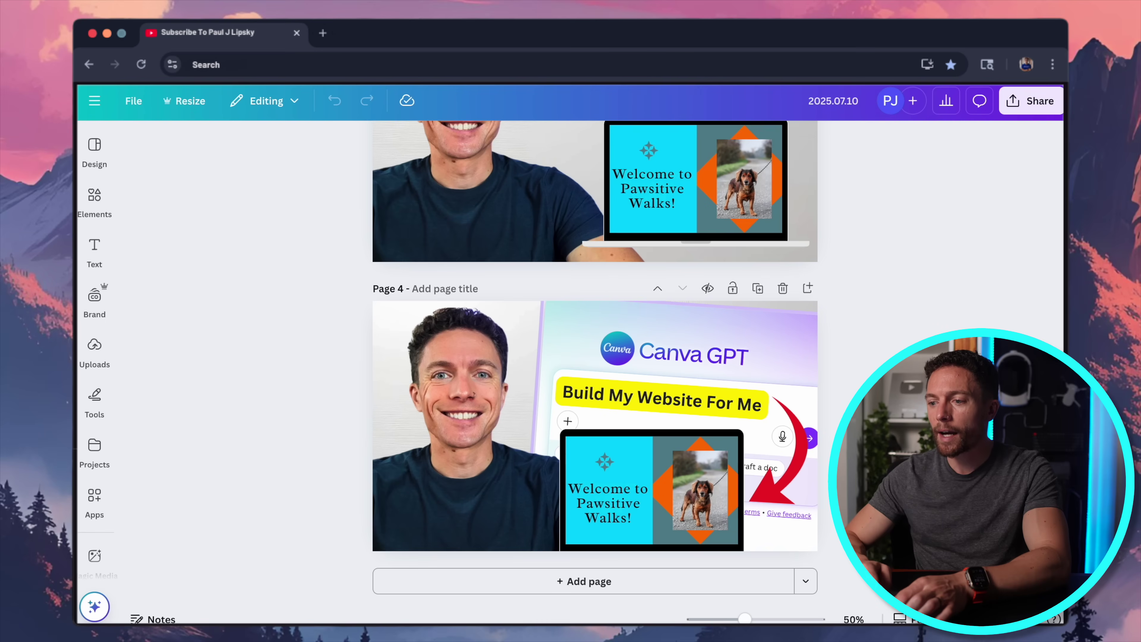
scroll(668, 352, down, 1)
scroll(667, 352, up, 1)
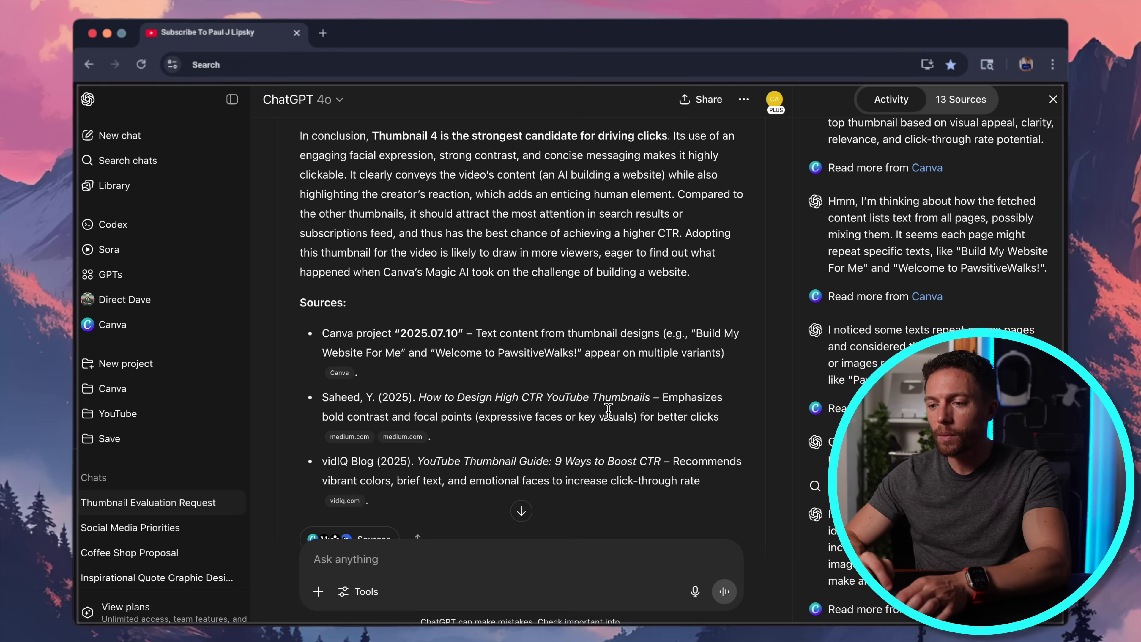
Step: Scroll the finished thumbnail research report once more
scroll(608, 408, down, 2)
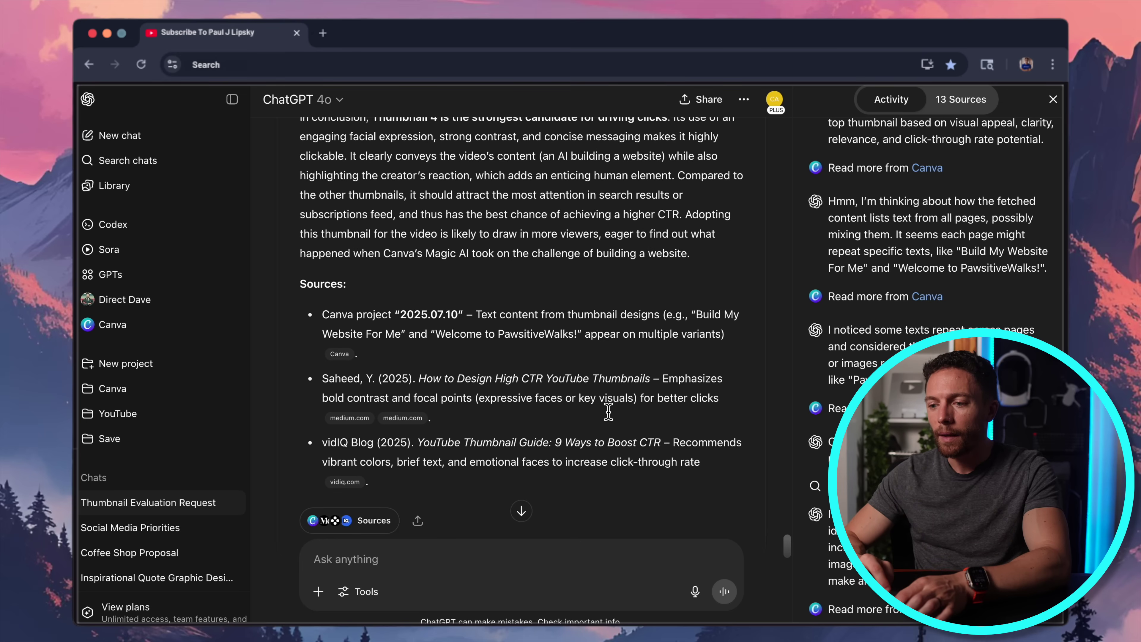
scroll(539, 388, up, 4)
scroll(505, 350, down, 5)
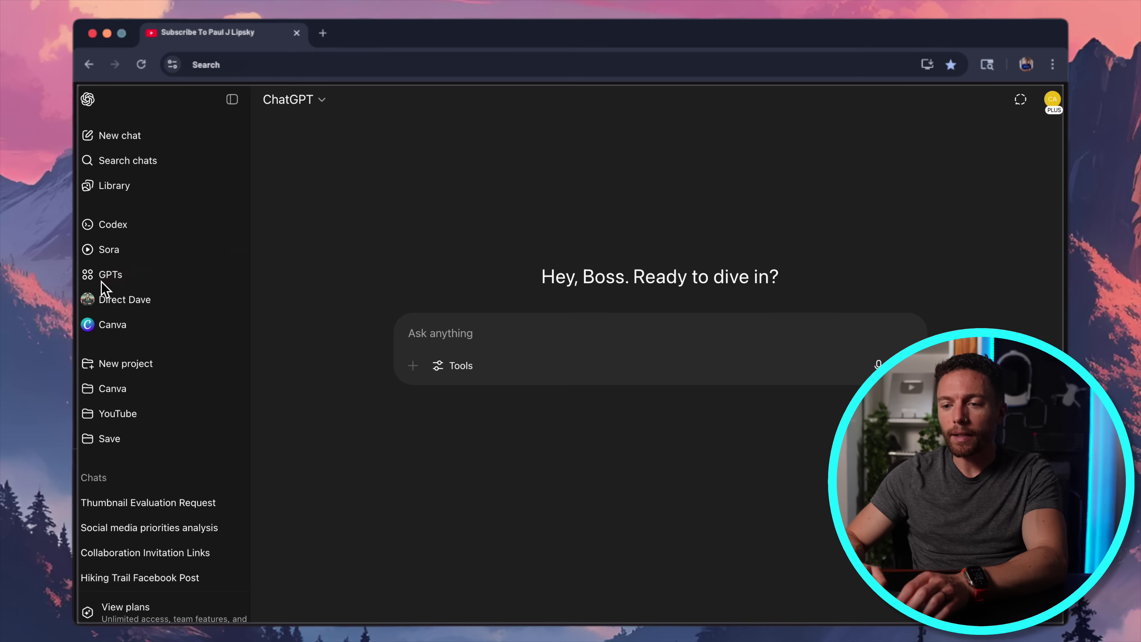
Step: Open the GPT catalogue and browse its featured GPTs
click(116, 283)
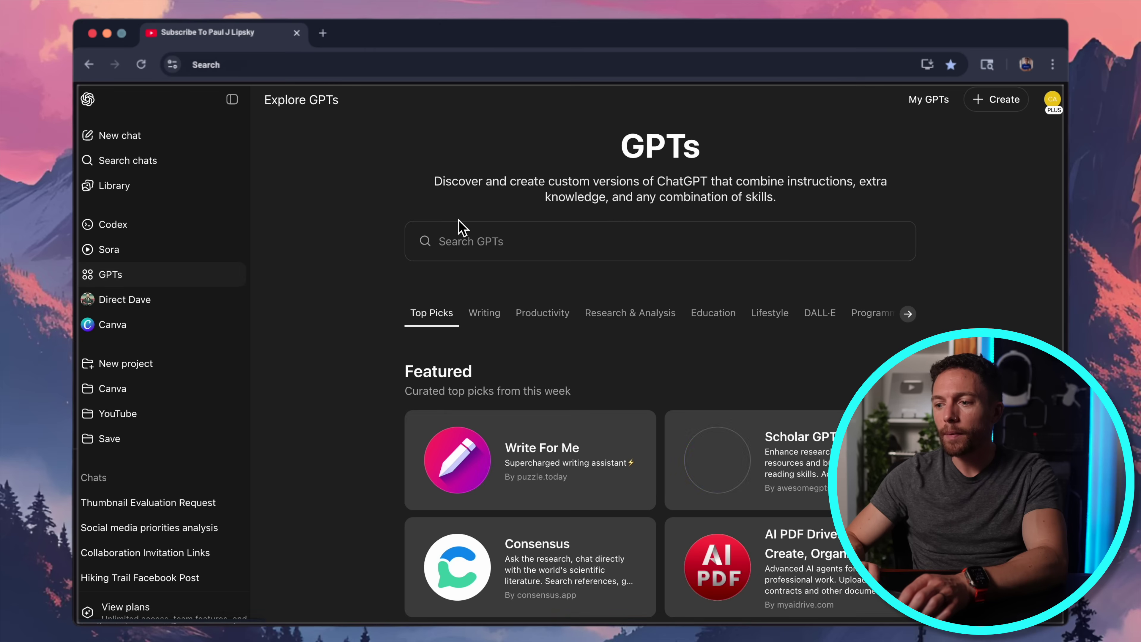
scroll(398, 286, down, 2)
scroll(398, 287, down, 5)
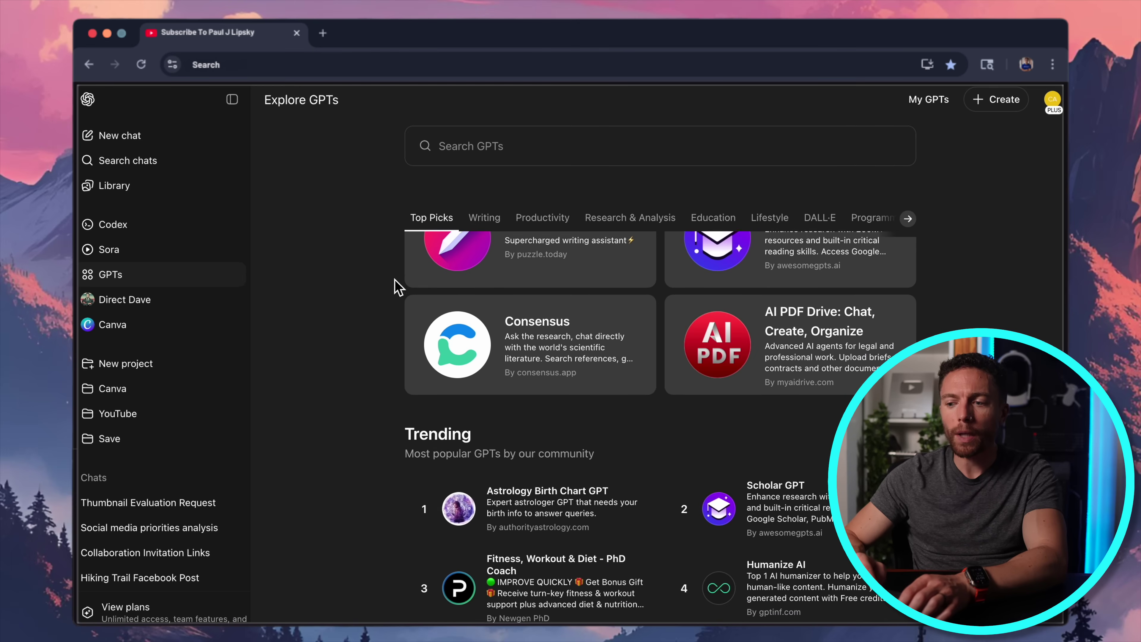
scroll(397, 286, up, 6)
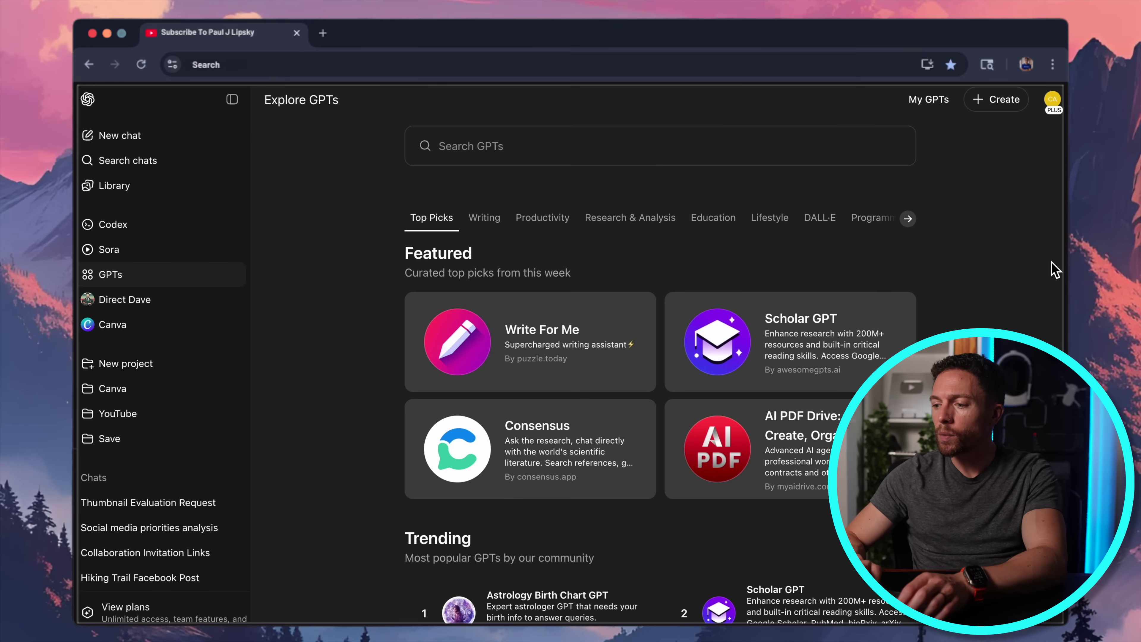
drag(1051, 263, 933, 317)
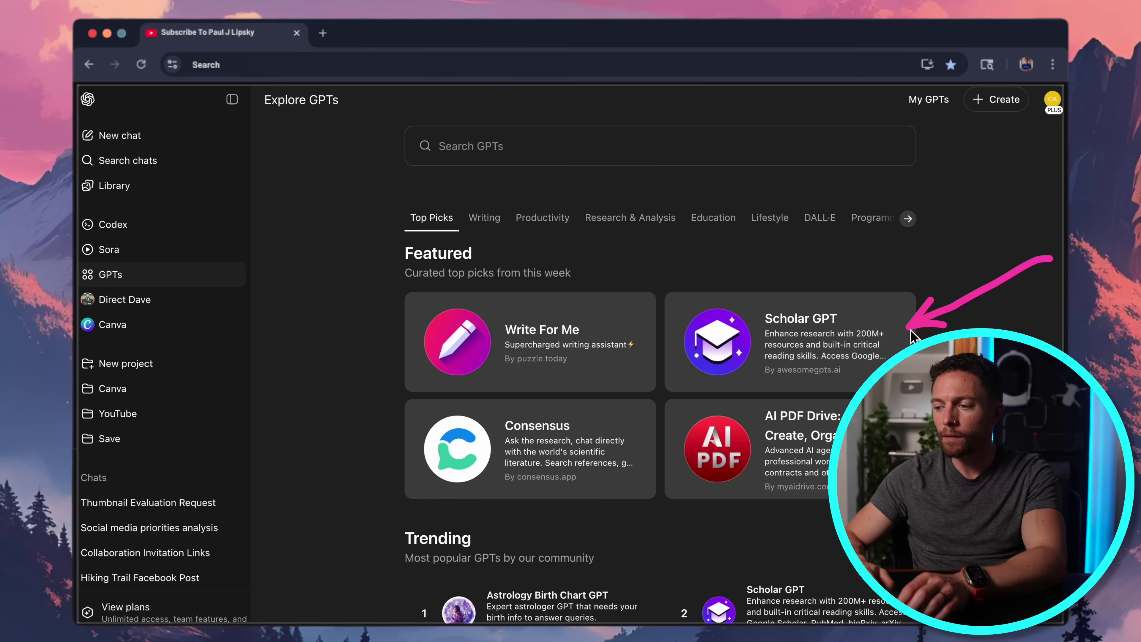
scroll(925, 314, down, 3)
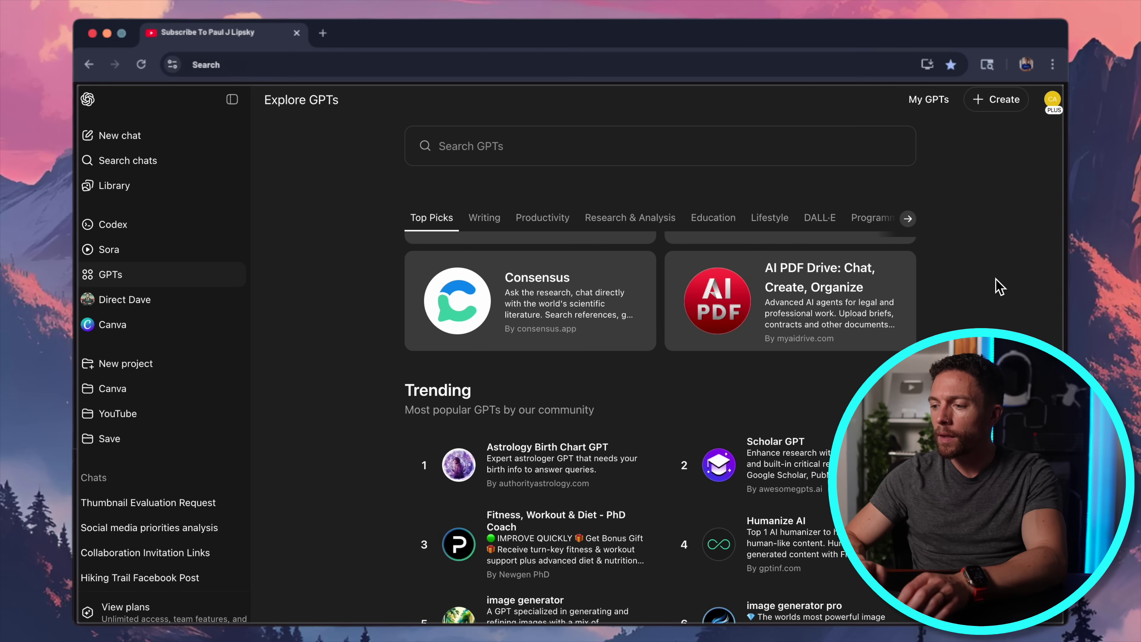
drag(1005, 269, 897, 285)
scroll(897, 287, up, 5)
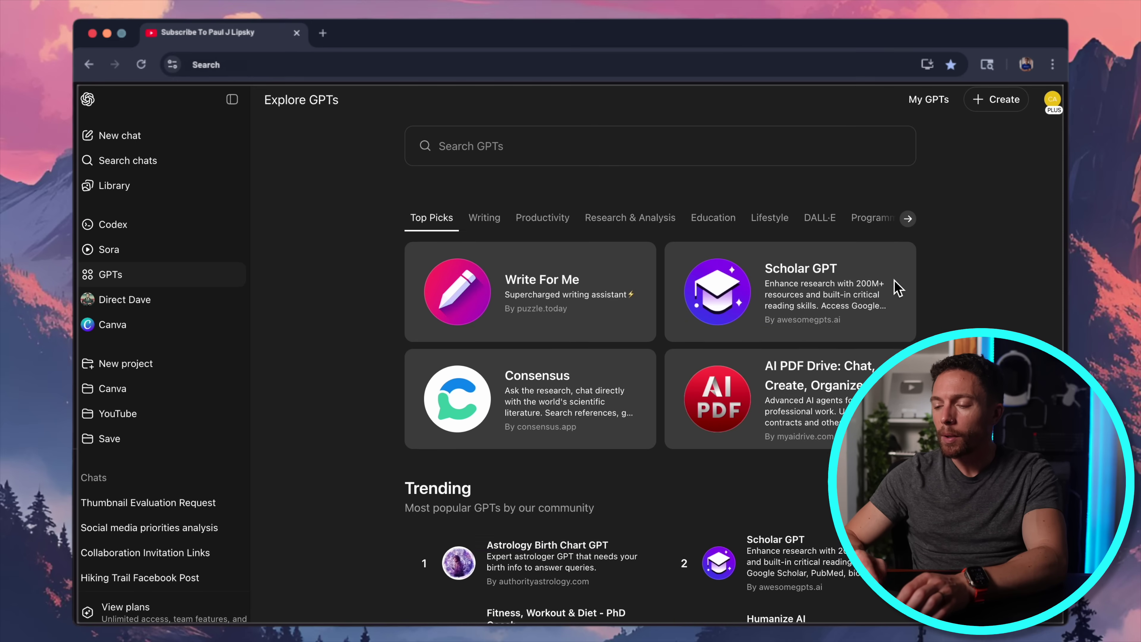
Step: Search the catalogue for 'canva' and open the Canva GPT's details
click(651, 194)
text(canva)
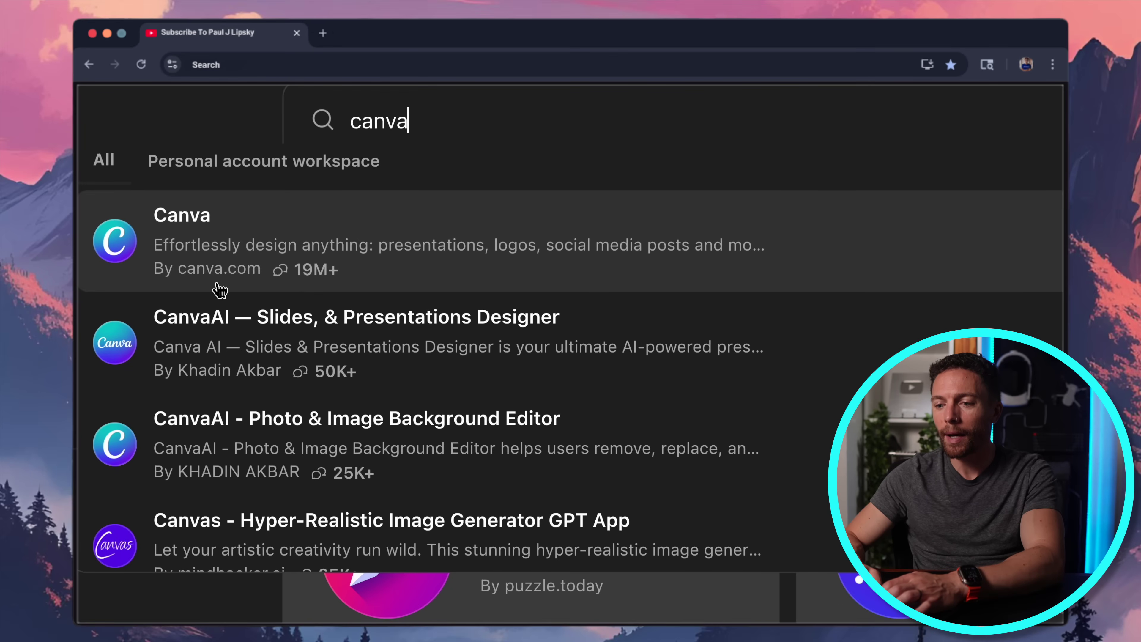
click(360, 256)
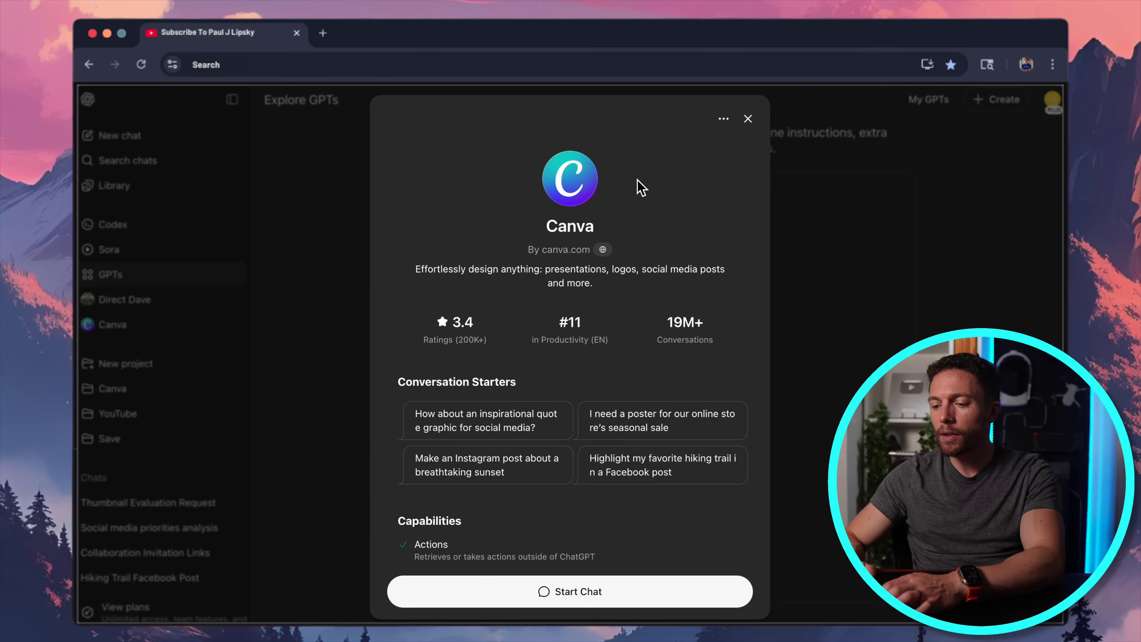
Step: Start a chat with the Canva GPT and request an inspirational quote graphic for social media
click(749, 119)
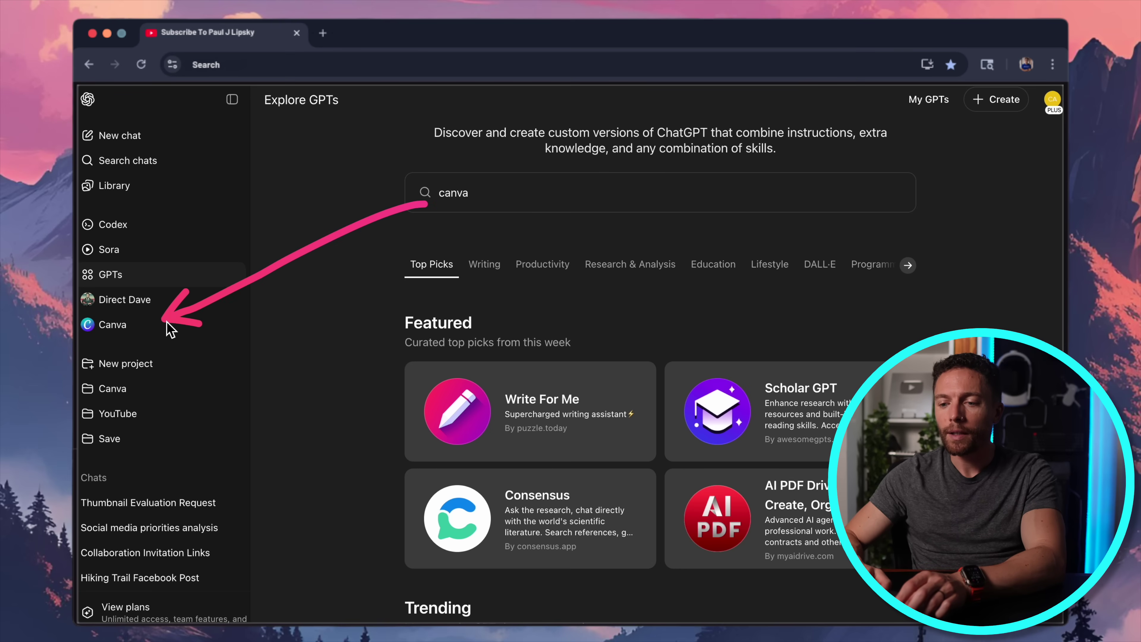
click(124, 333)
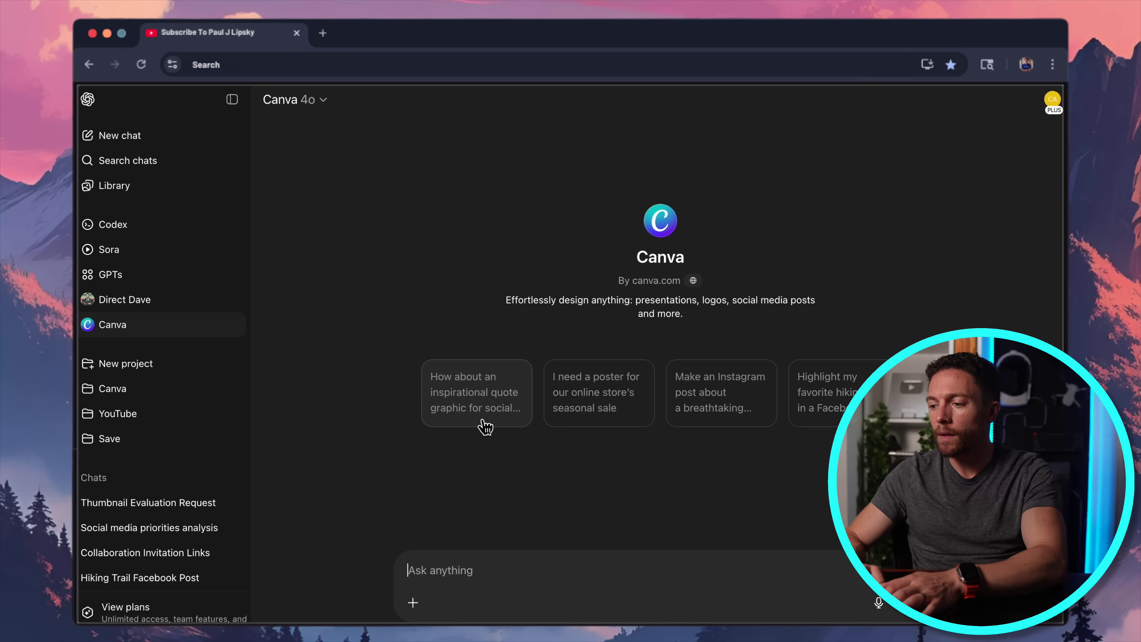
click(507, 411)
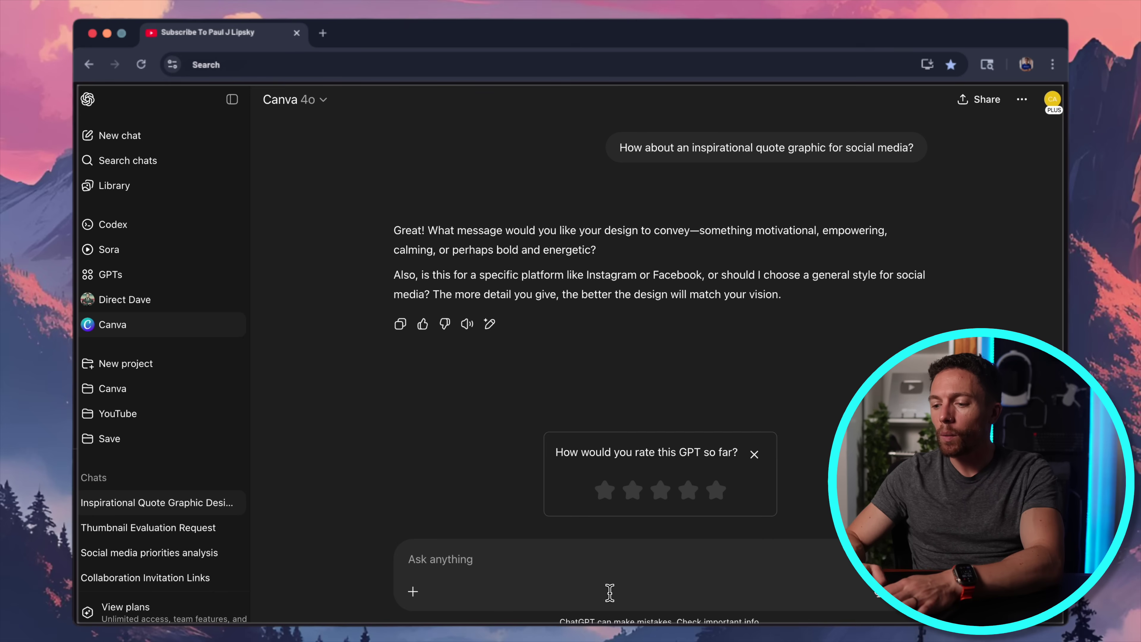
Step: Reply 'Empowering' as the tone for the quote graphic
text(Empoweri)
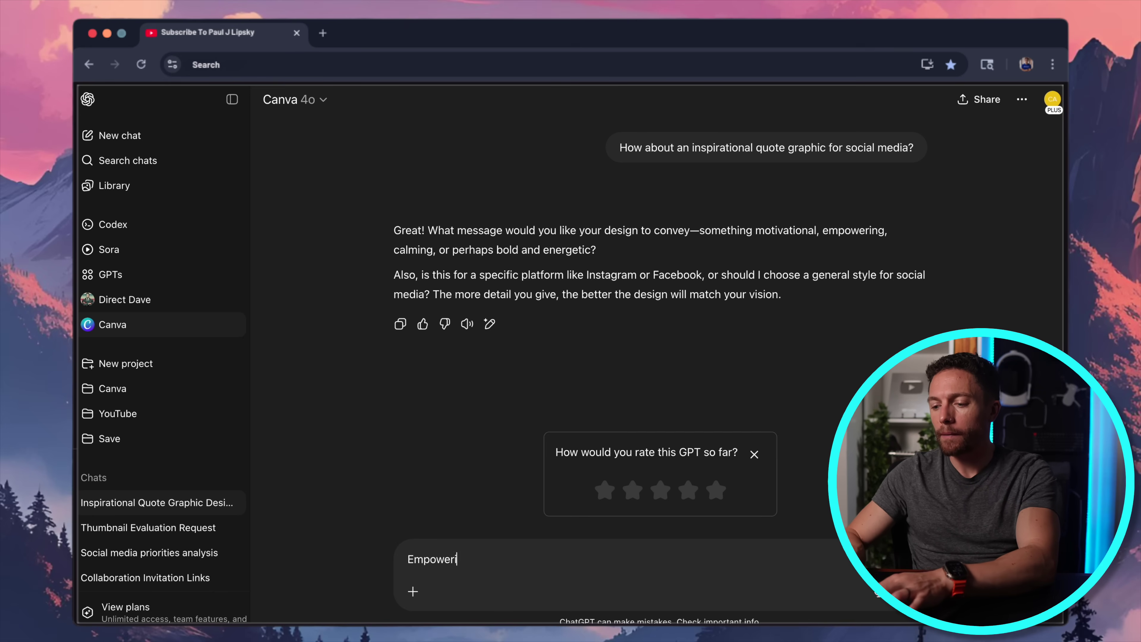
text(ng)
key(Return)
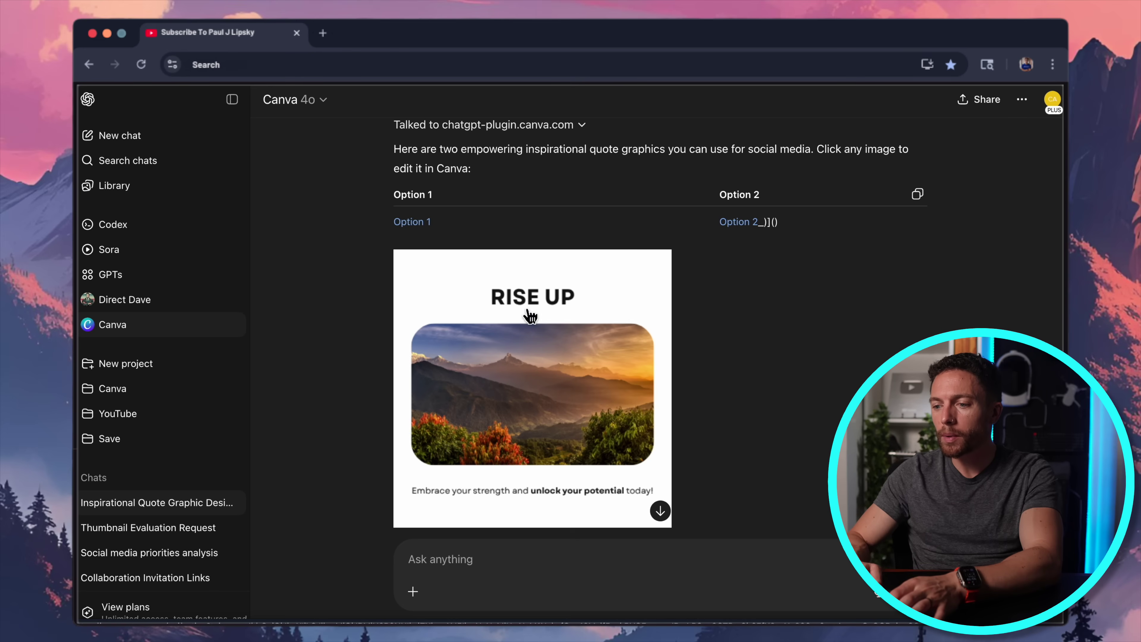
Step: Open the RISE UP and Inner Strength quote designs in Canva, then reread the original question
click(419, 230)
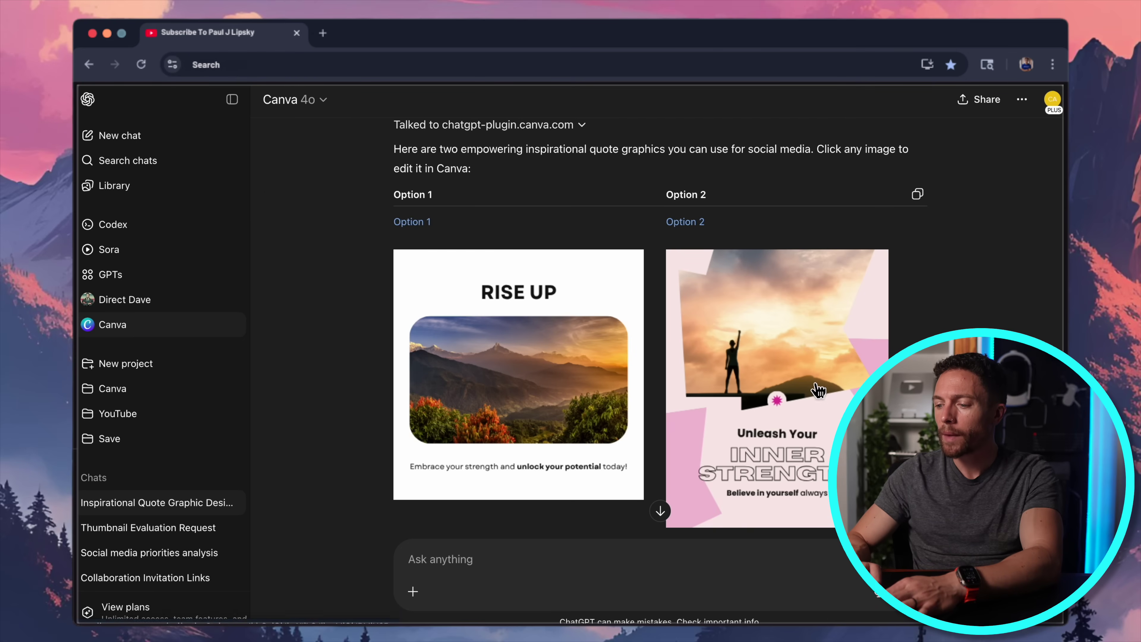
click(684, 227)
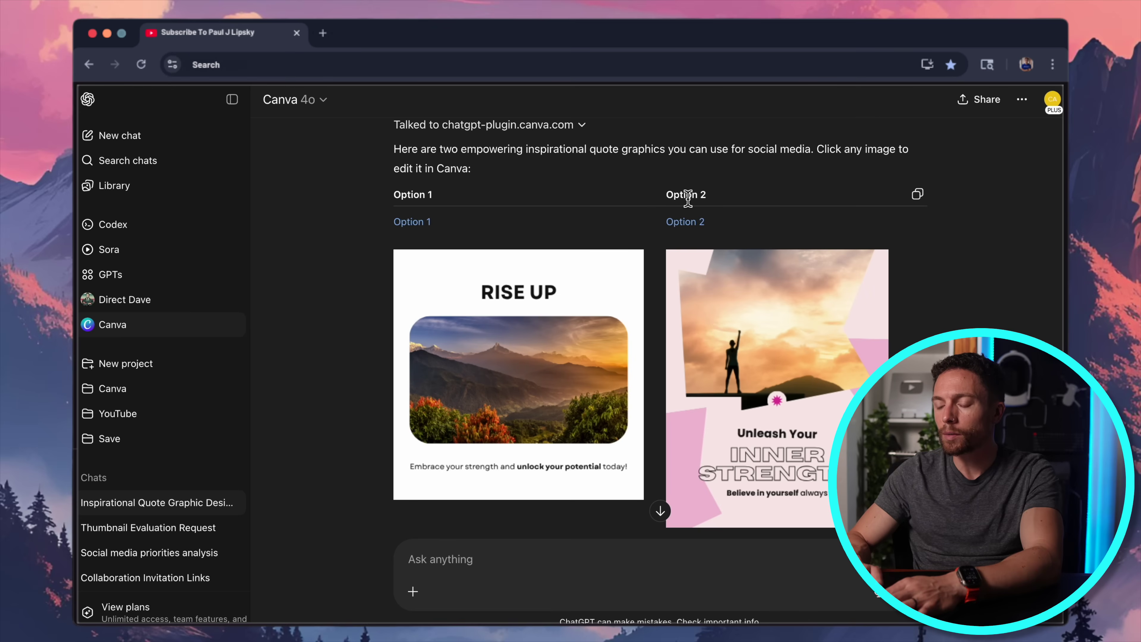
scroll(791, 242, up, 8)
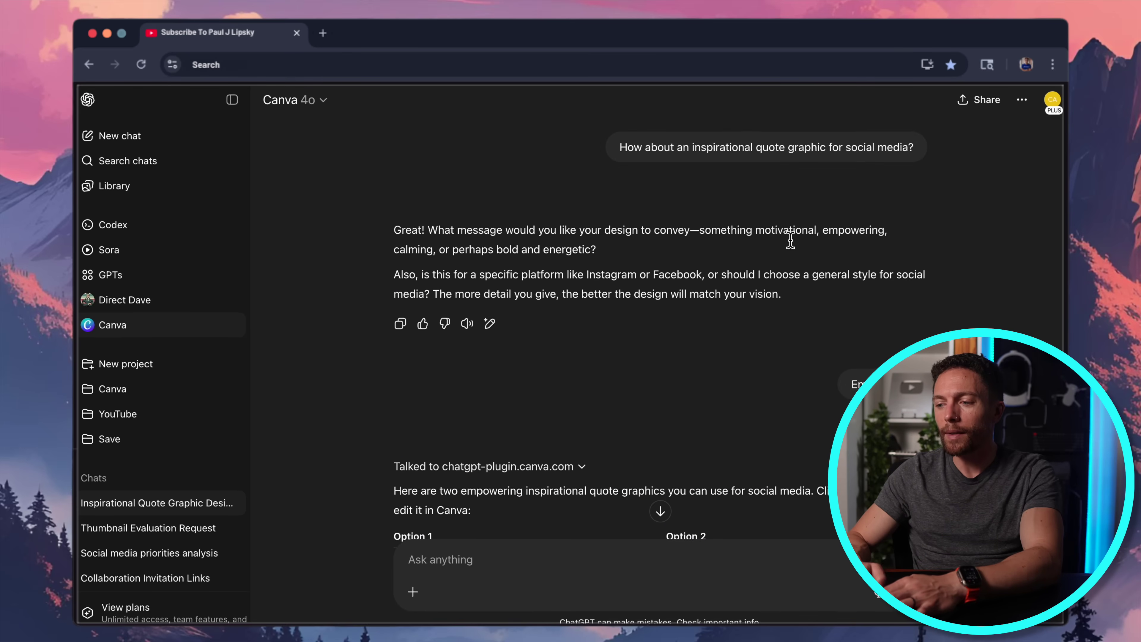
Step: Send the Daily Grind coffee shop proposal prompt, allow the Canva connection, and open Option 1
scroll(790, 243, down, 8)
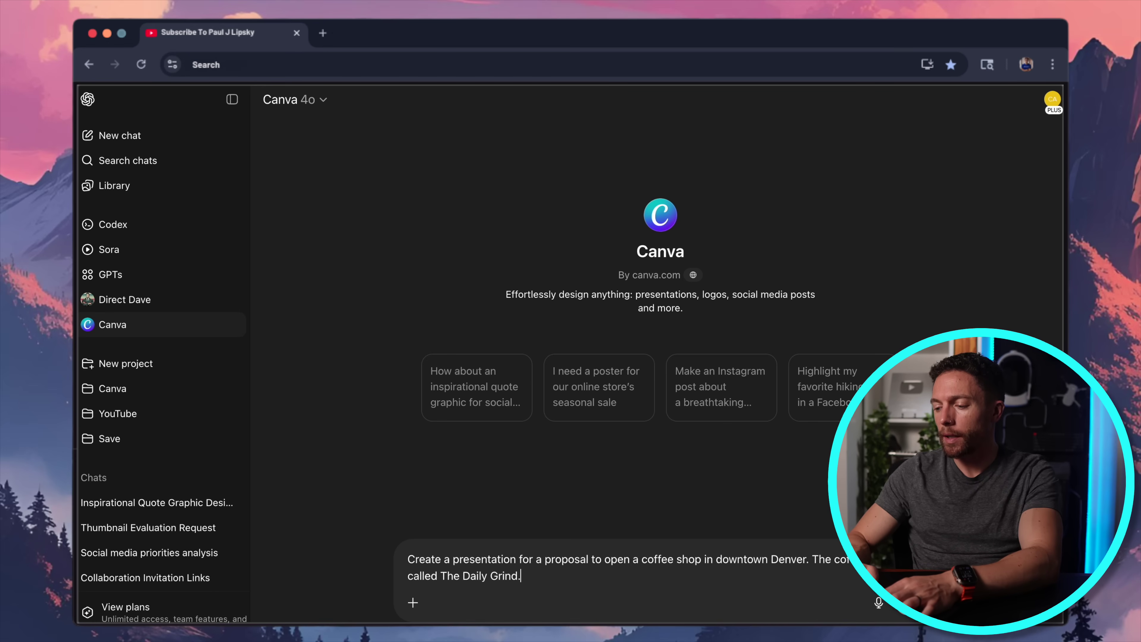
key(Return)
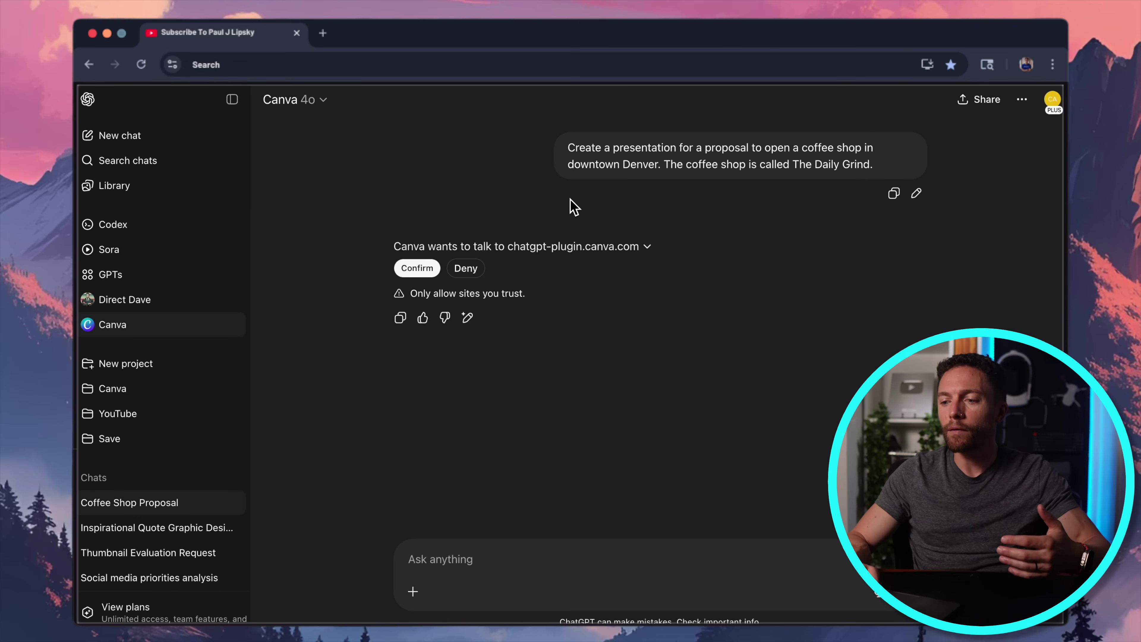
click(407, 268)
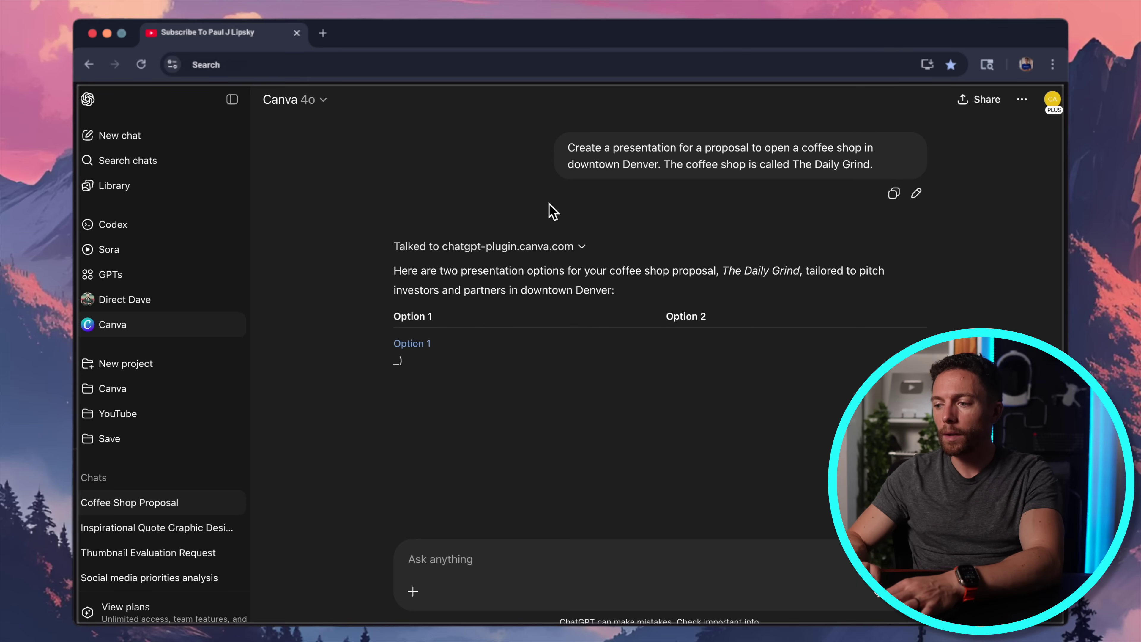
click(429, 348)
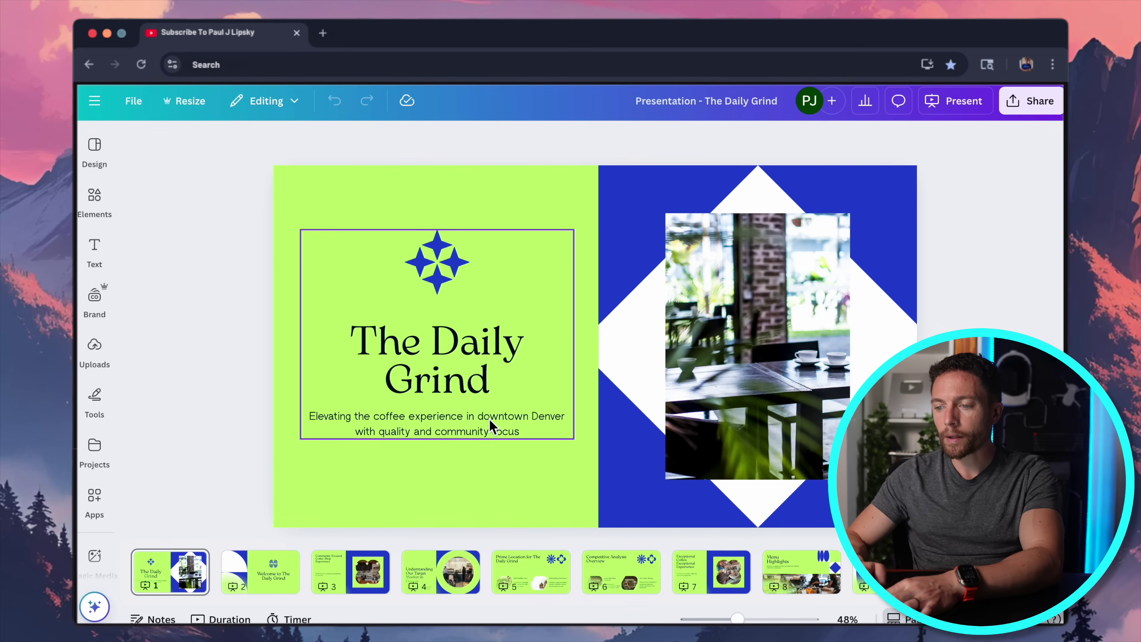
Step: Review the Option 1 slides, from Welcome to The Daily Grind through 65% Projected Profit Margin
click(281, 561)
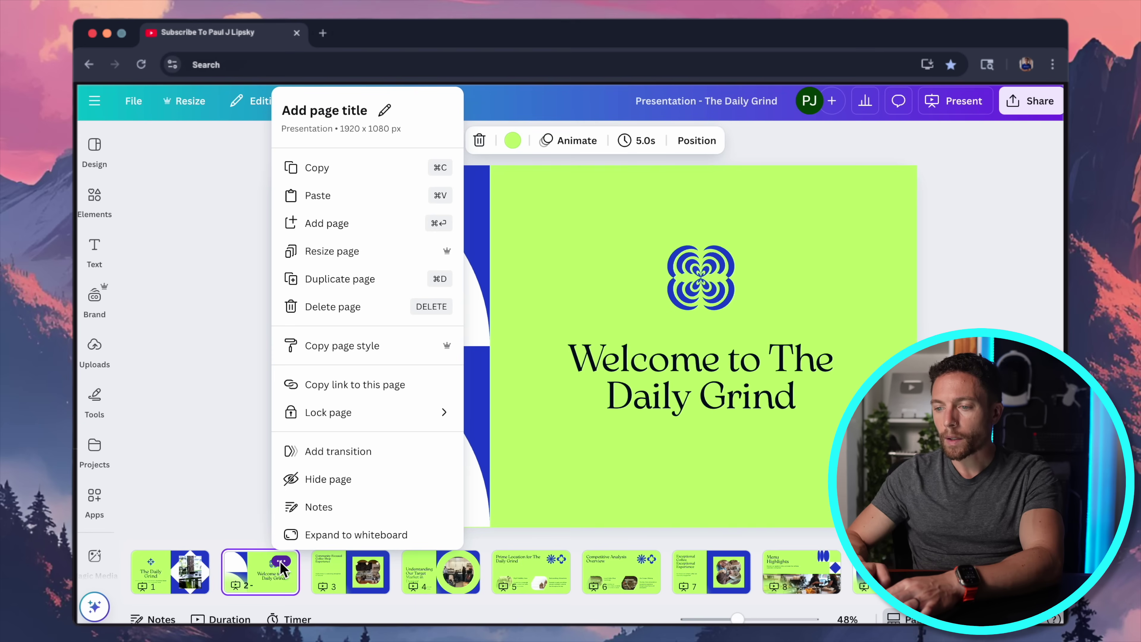
click(238, 483)
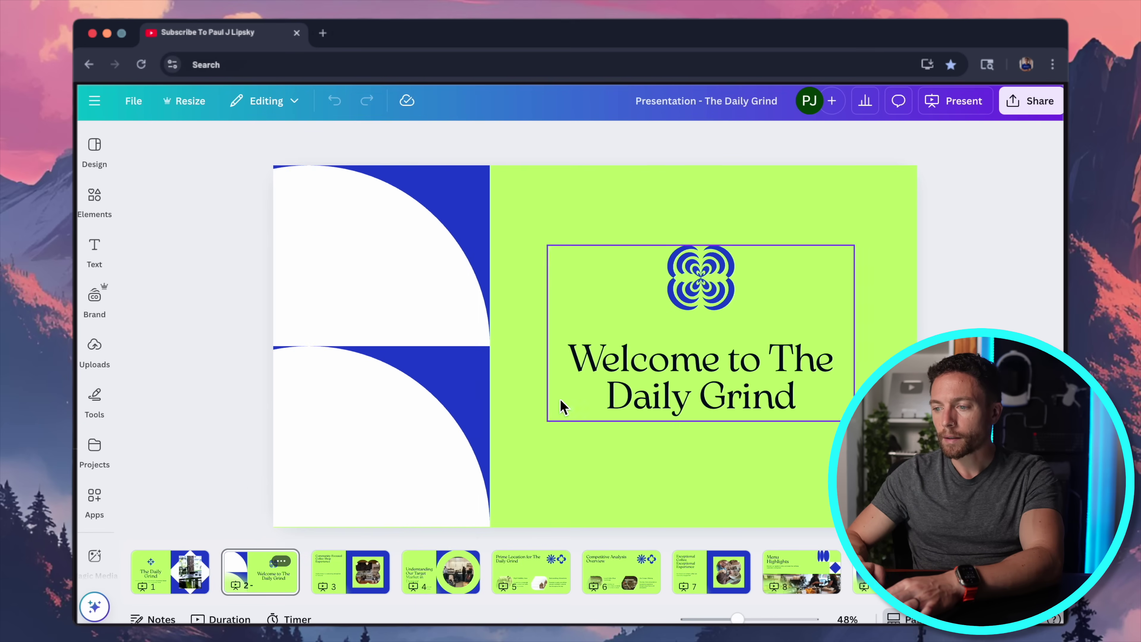
click(368, 583)
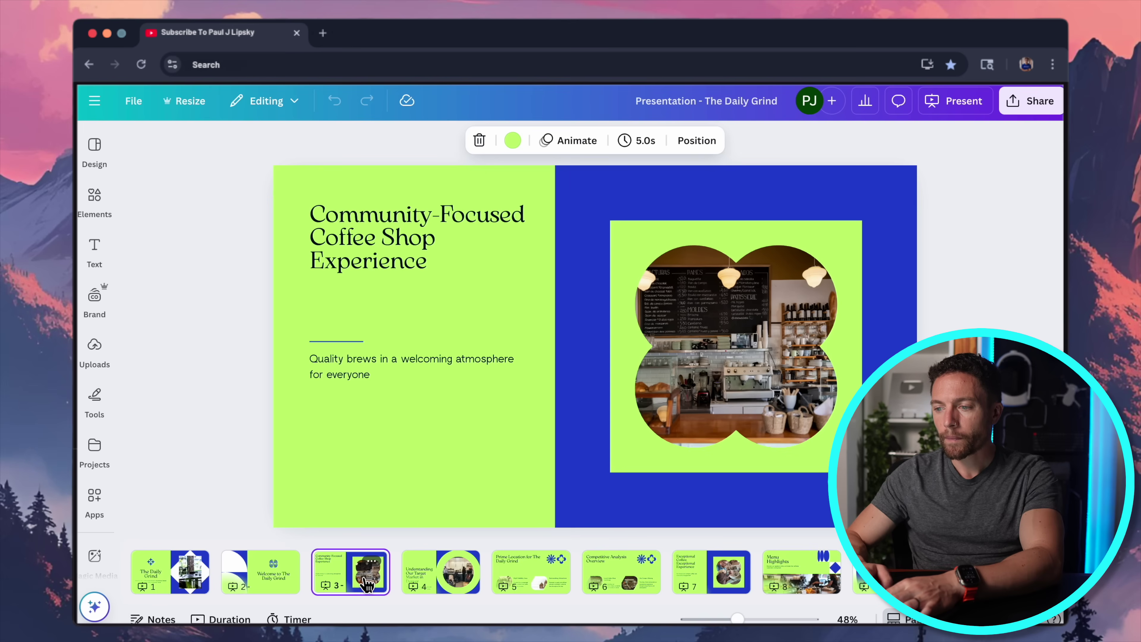
click(467, 584)
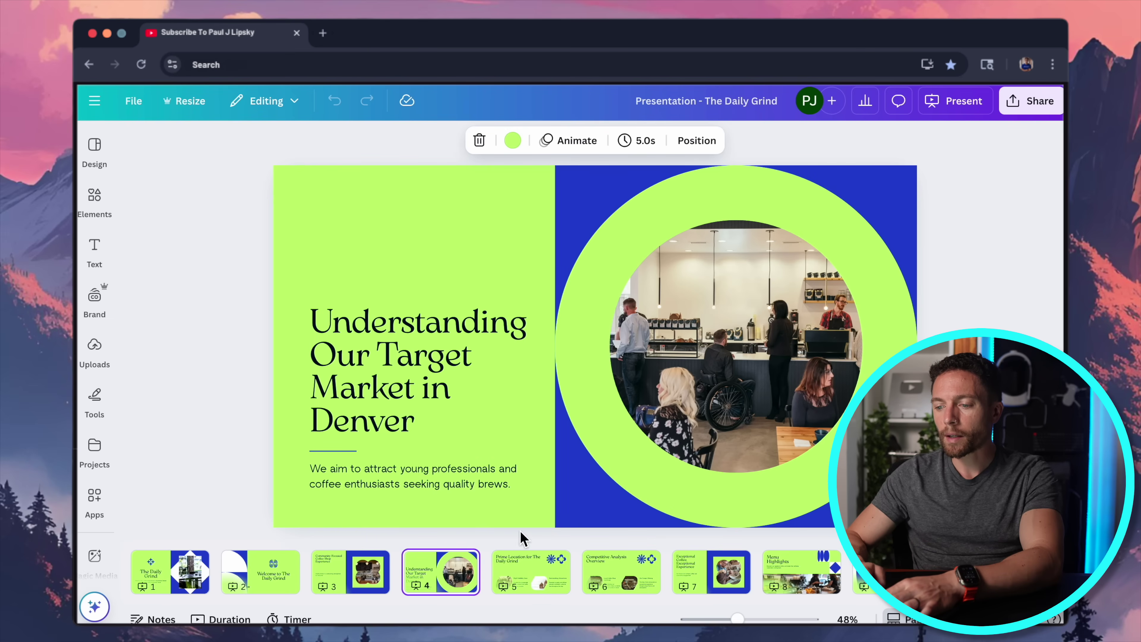
click(539, 584)
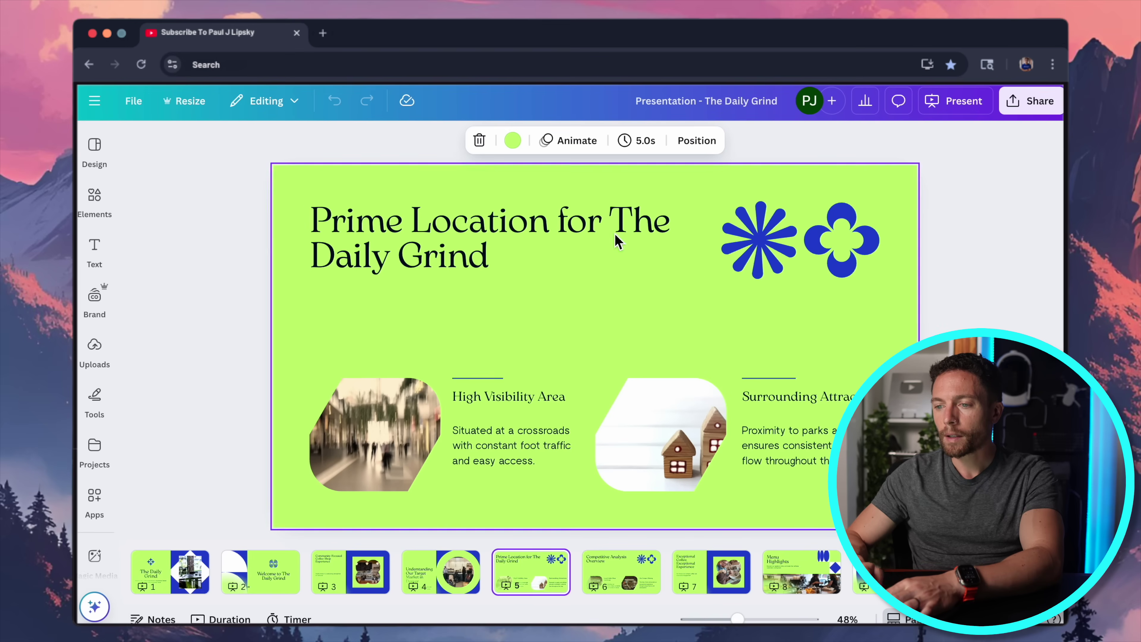
click(612, 579)
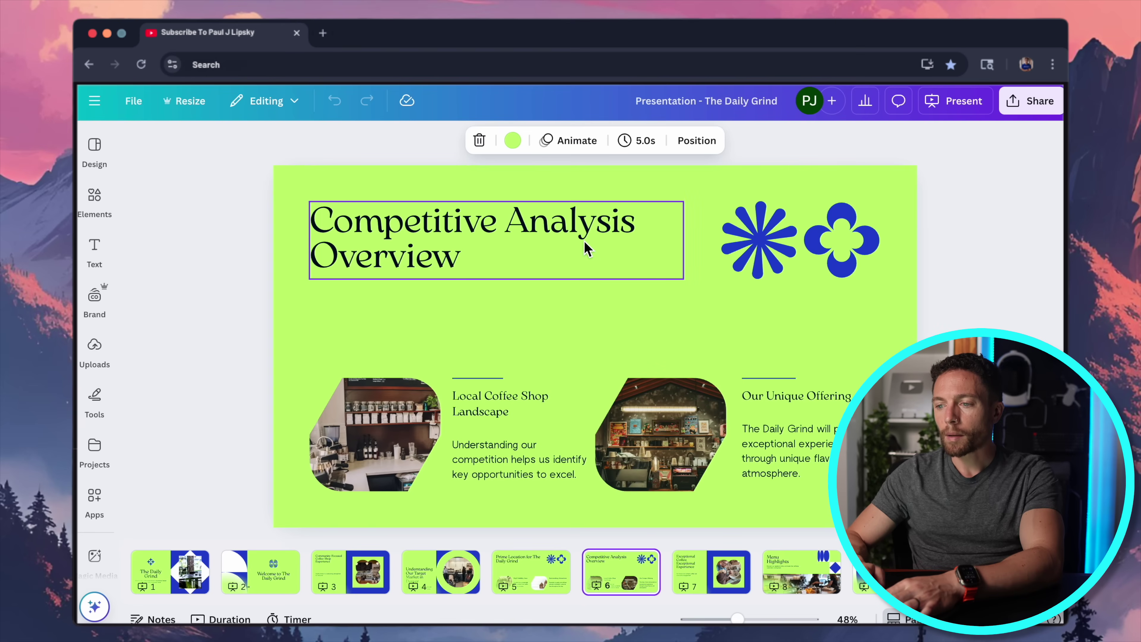
click(724, 579)
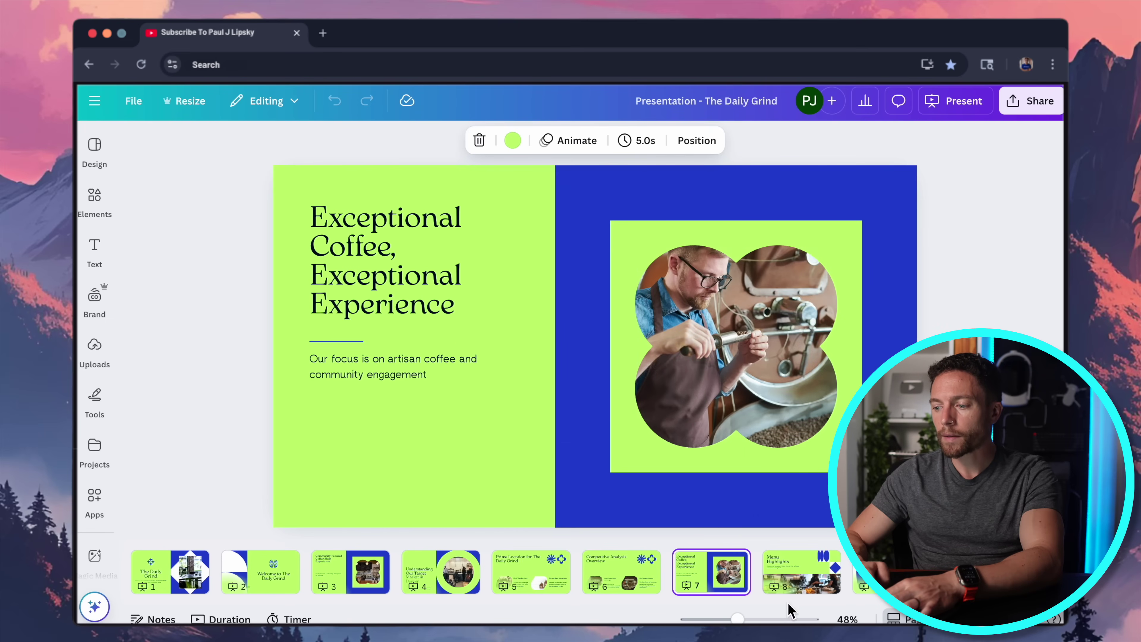
click(802, 583)
click(867, 578)
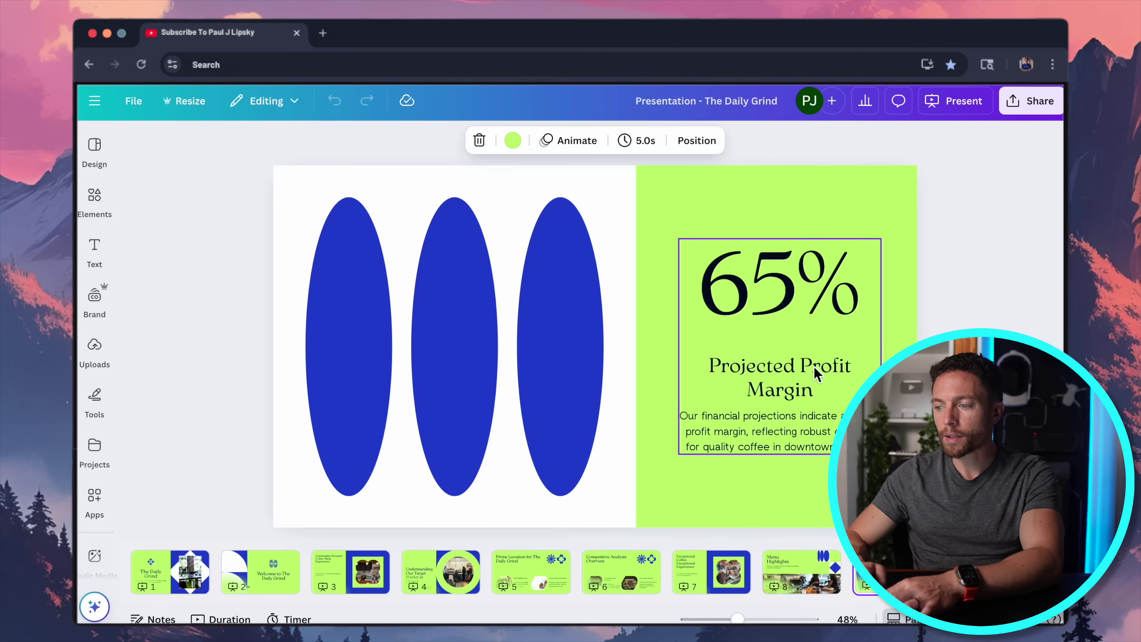
scroll(797, 375, down, 2)
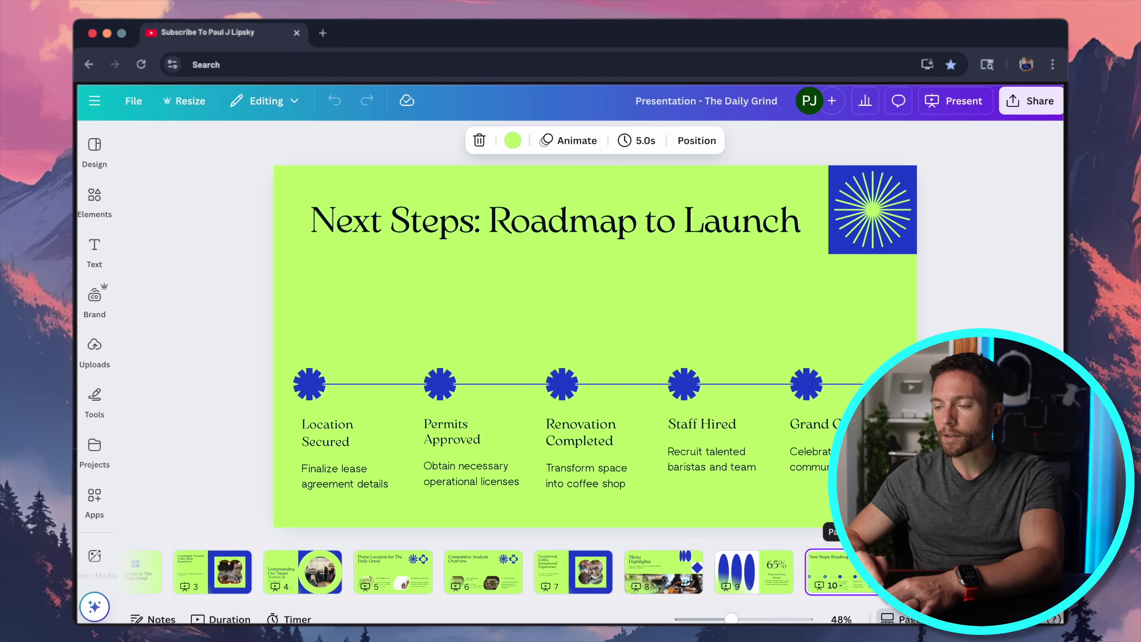
scroll(494, 572, left, 3)
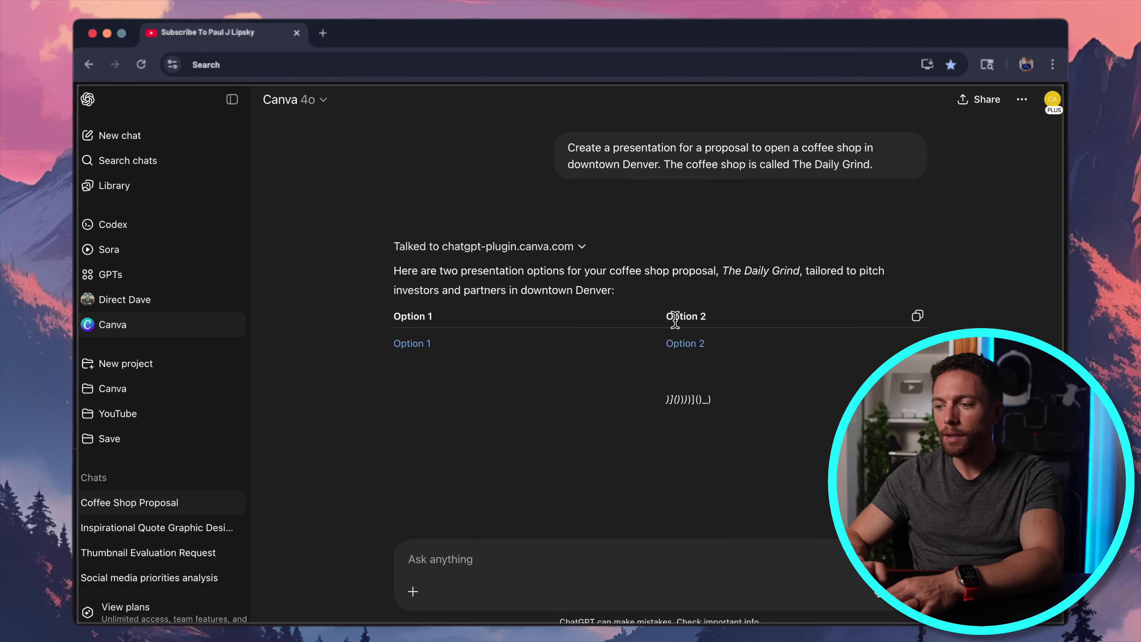
click(700, 345)
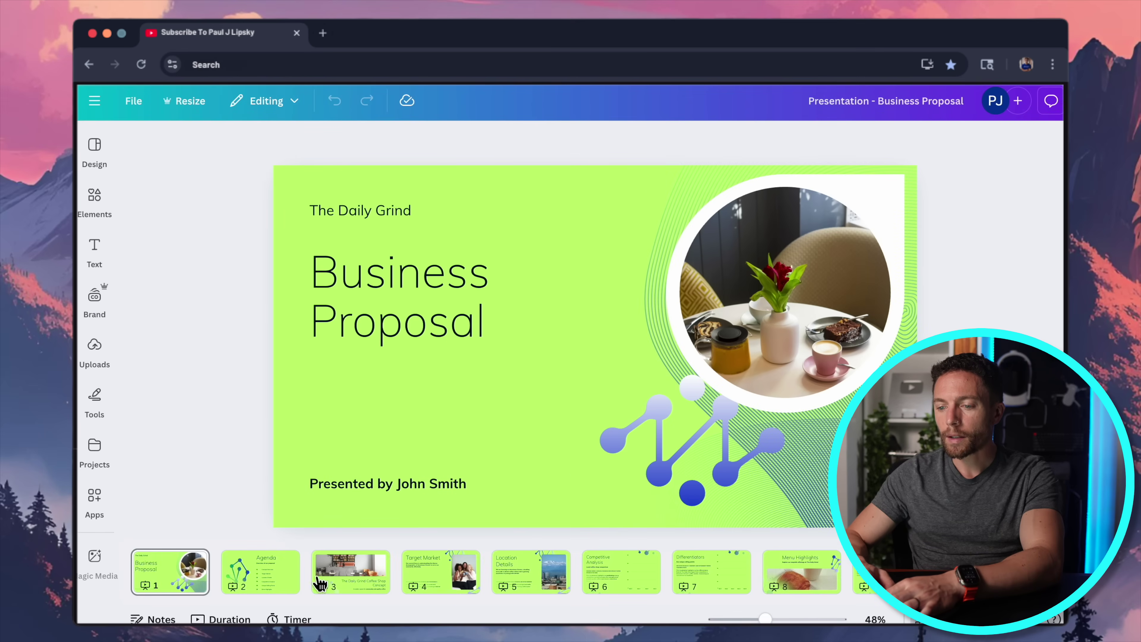
Step: Review the Business Proposal slides, from Agenda through Revenue Breakdown
click(271, 593)
click(362, 587)
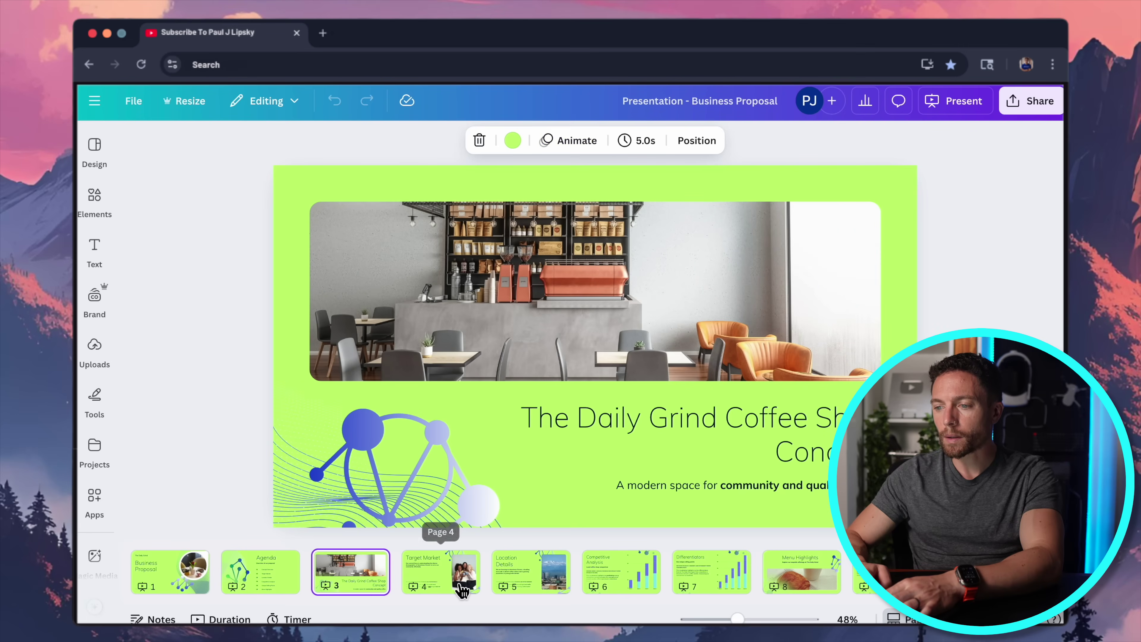
click(462, 586)
click(530, 579)
click(621, 580)
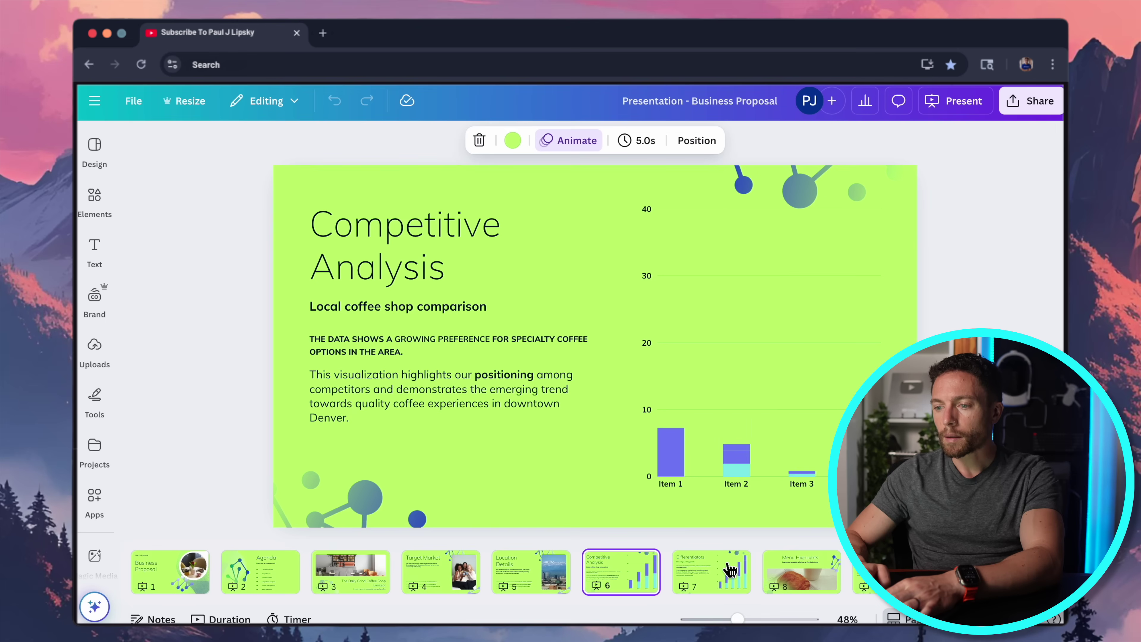
right_click(746, 574)
click(802, 573)
click(865, 573)
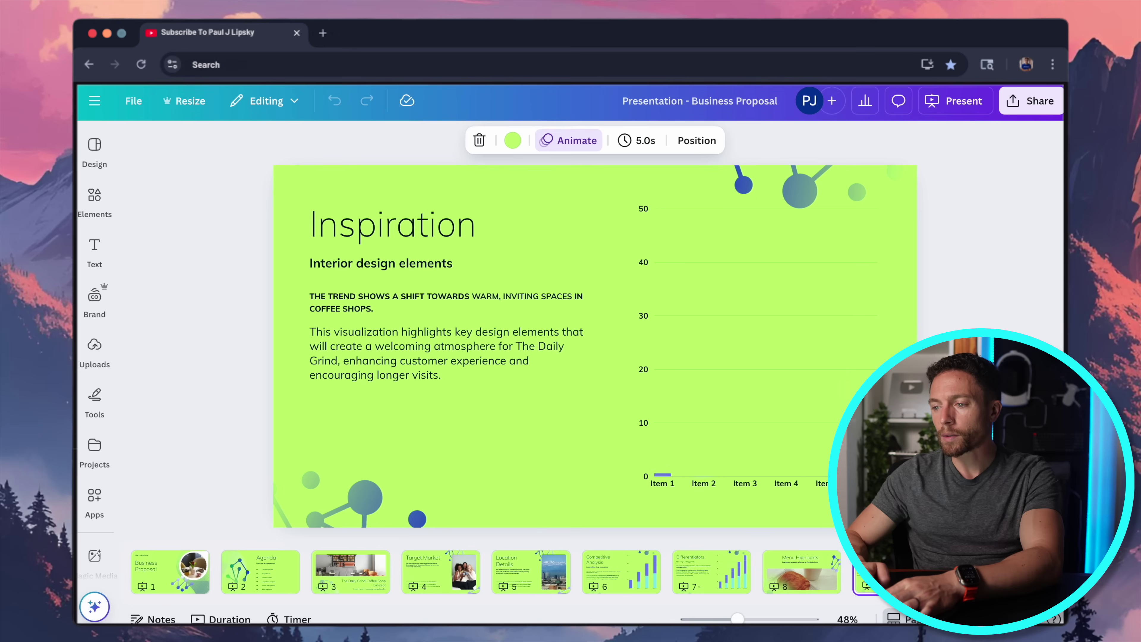
click(954, 573)
scroll(732, 587, right, 3)
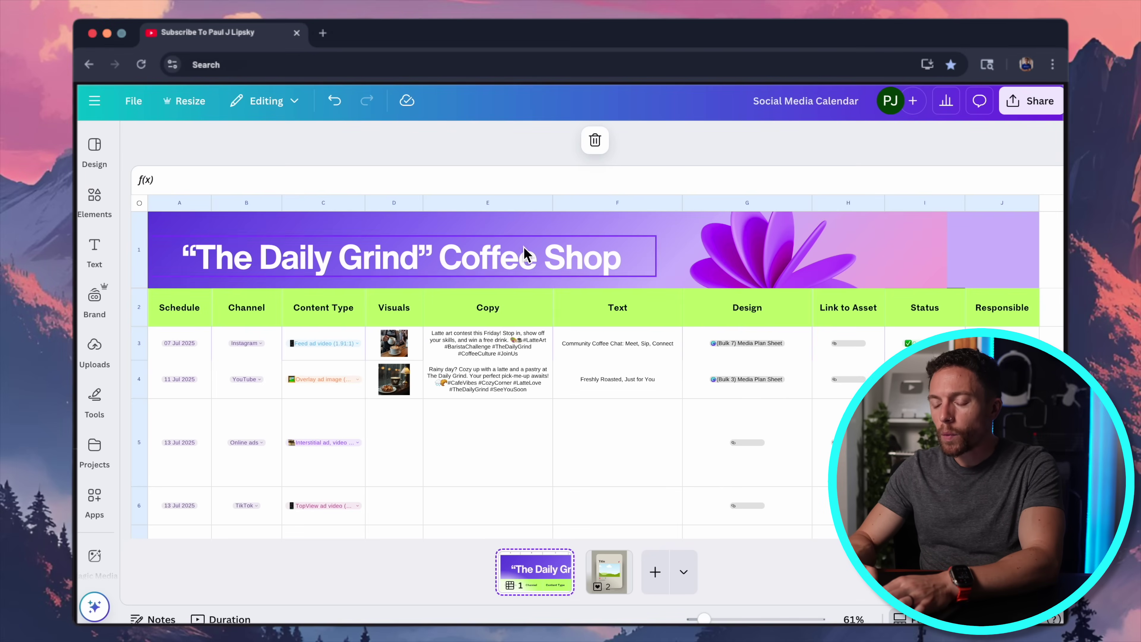
Step: Screenshot the Daily Grind calendar sheet to the clipboard and switch to a fresh ChatGPT chat
scroll(454, 311, down, 5)
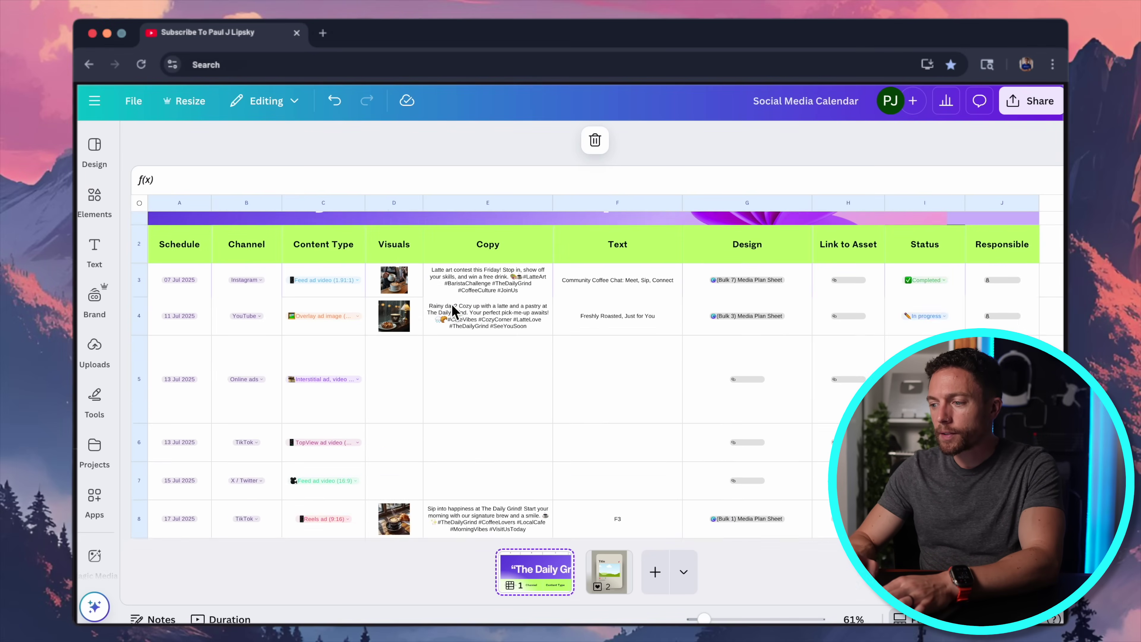
scroll(455, 311, up, 5)
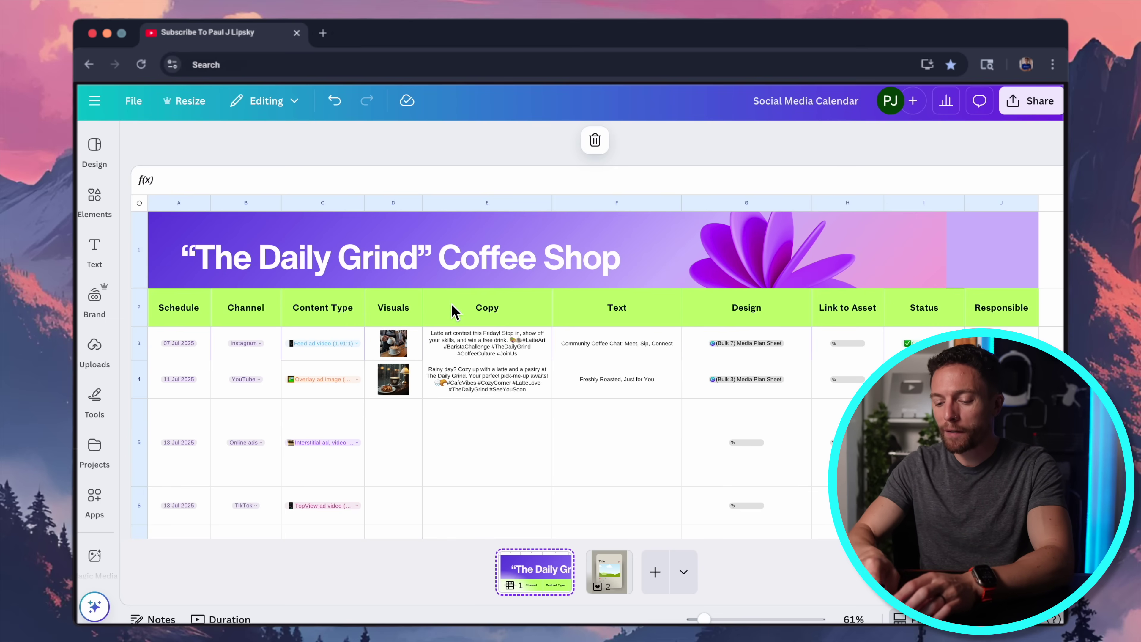
key(super+shift+4)
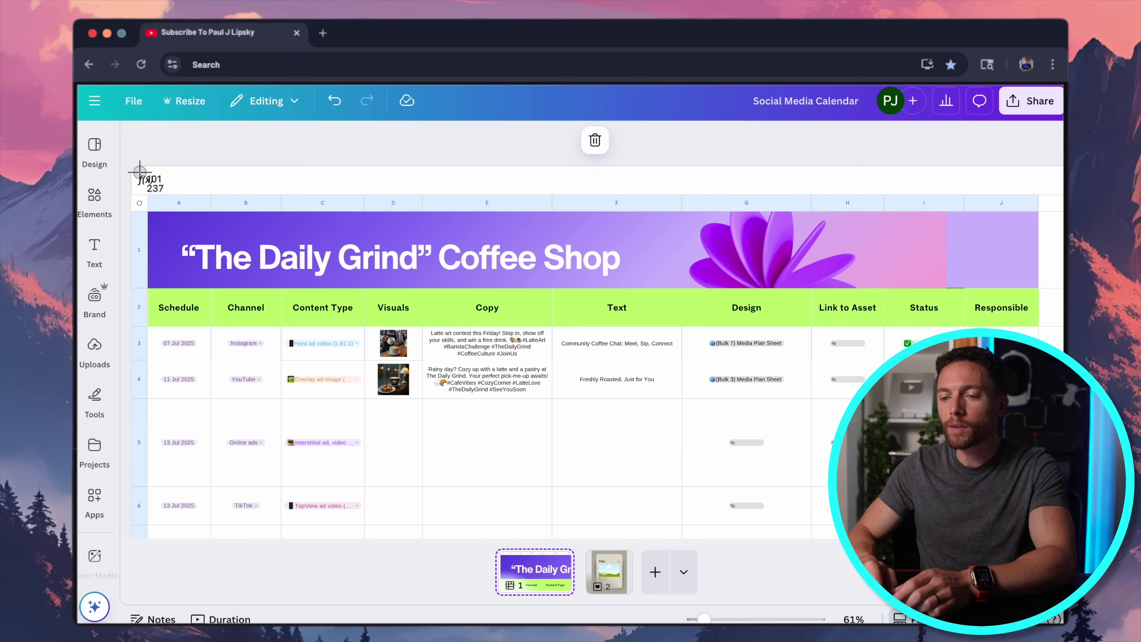
drag(139, 172, 1043, 528)
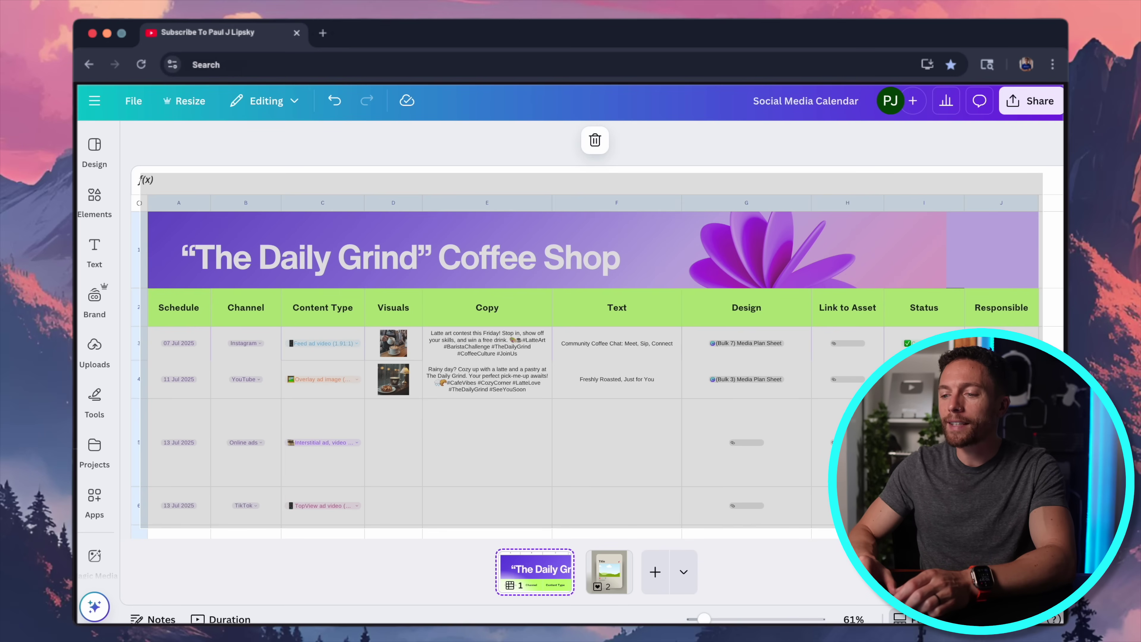
drag(1043, 528, 1045, 530)
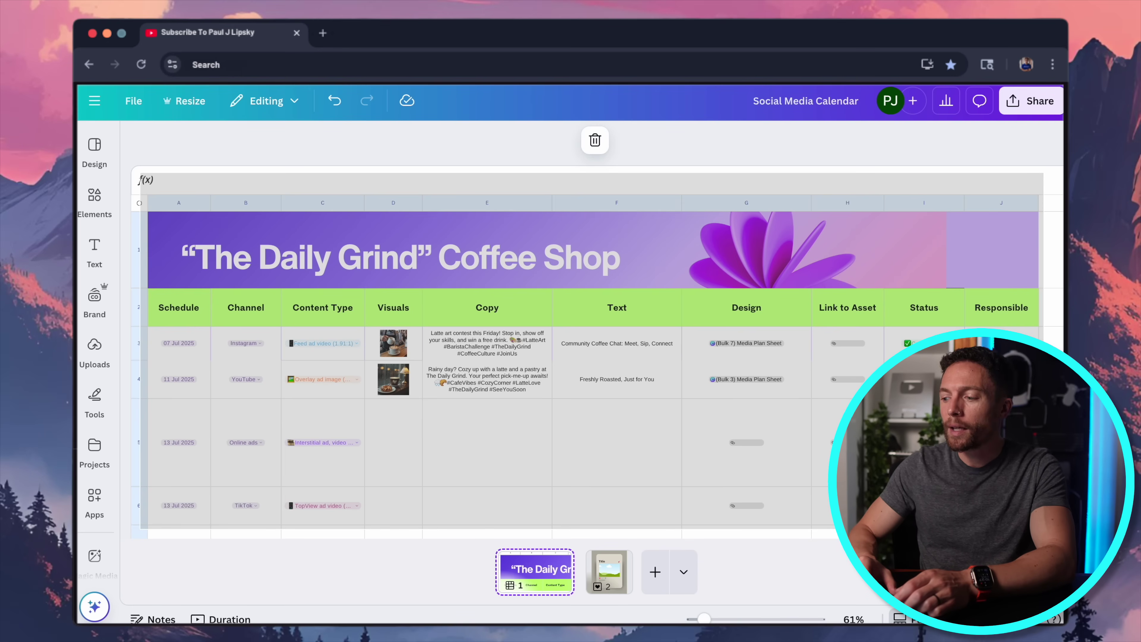
drag(1044, 529, 1045, 530)
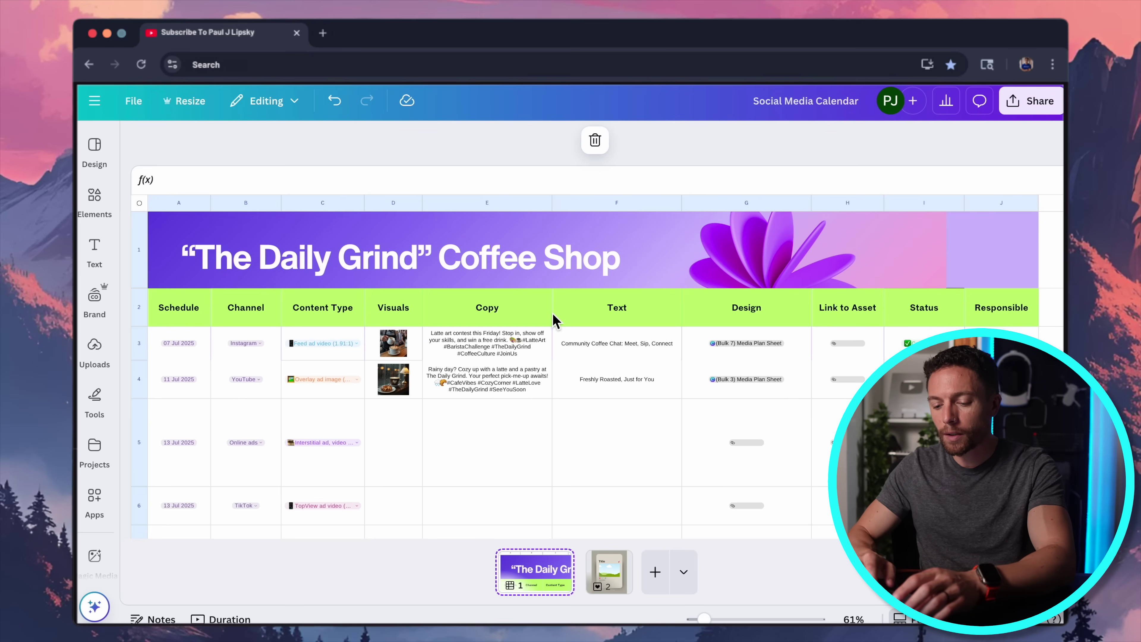
key(super+shift+4)
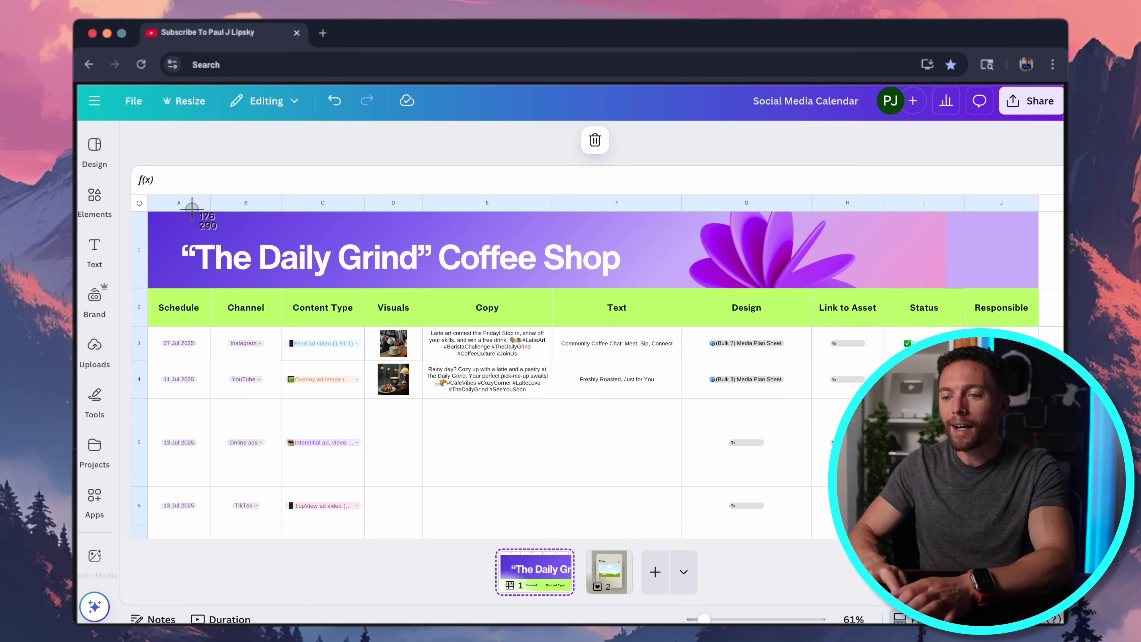
drag(149, 211, 1046, 538)
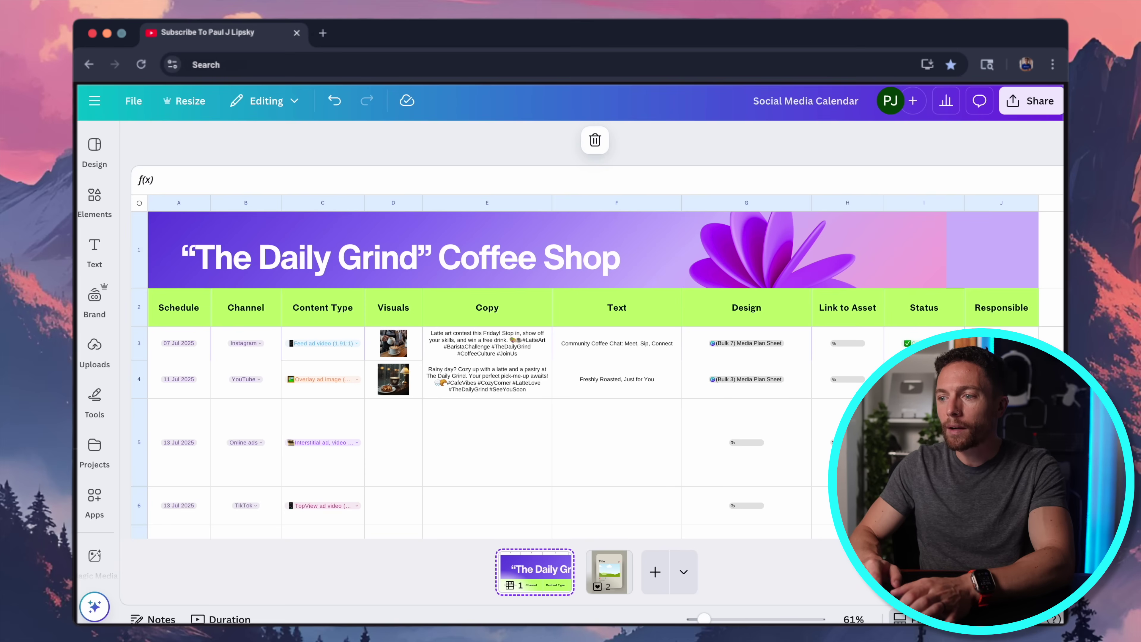
key(ctrl+Tab)
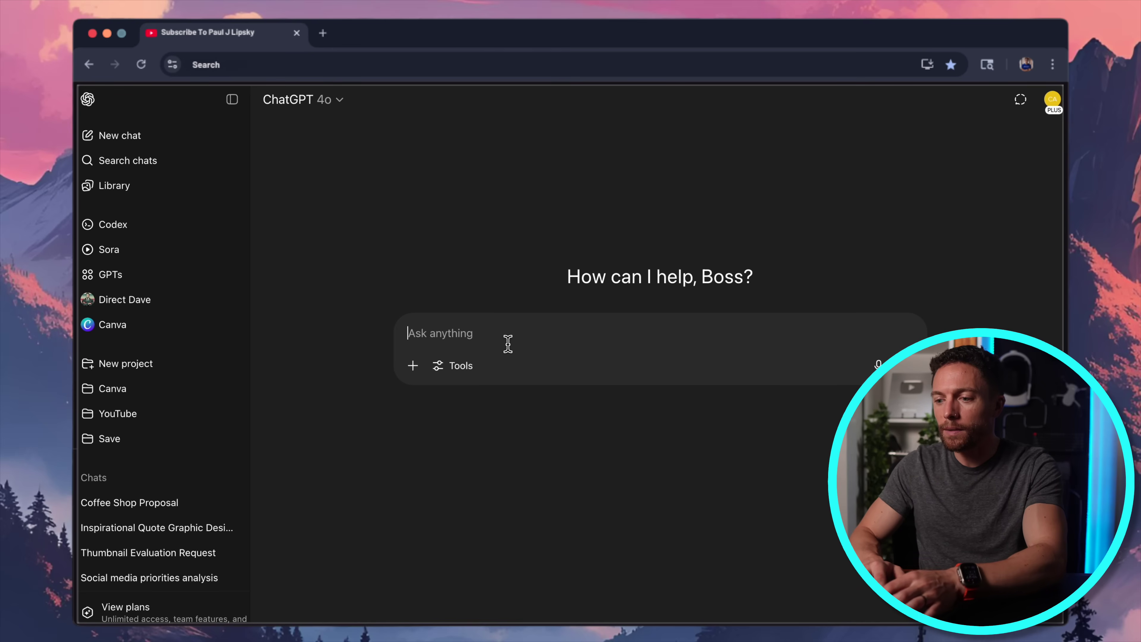
Step: Send the calendar screenshot with the today's-priorities prompt, after removing 'on Canva'
key(super+v)
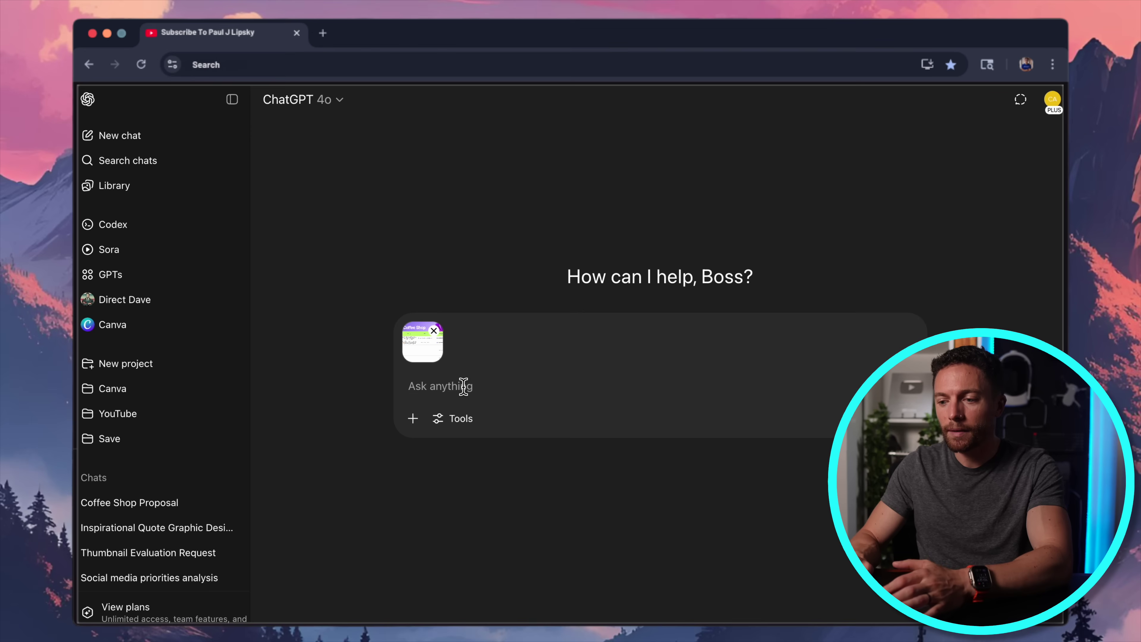
text(Look at my social media calendar on Canva and tell me what are the top priorities that I need to focus on today.)
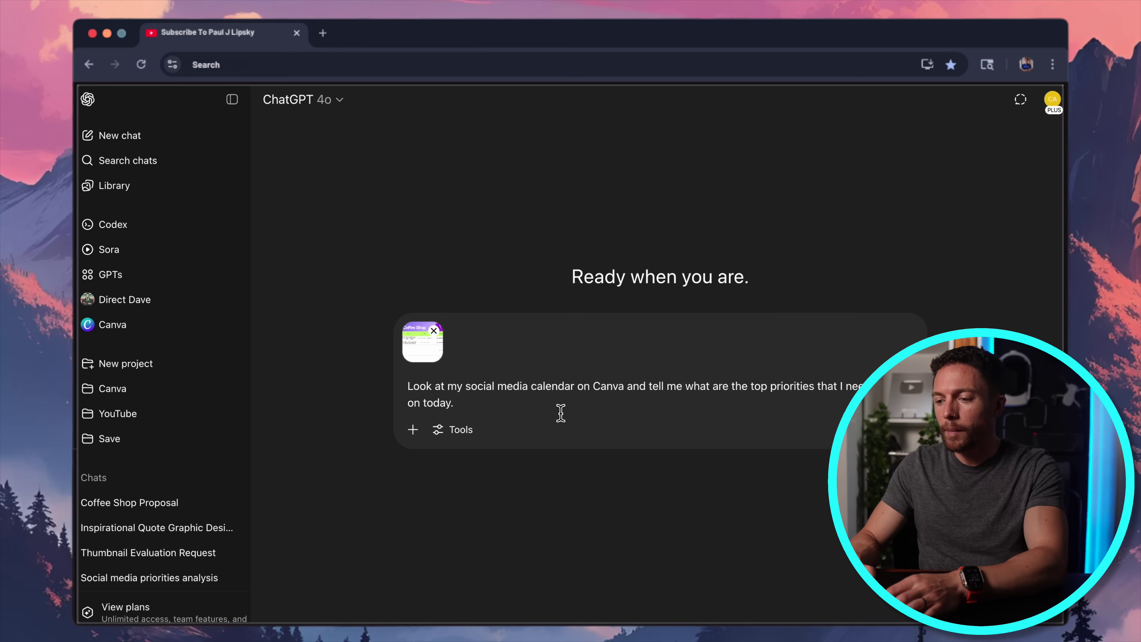
double_click(608, 390)
key(BackSpace)
key(BackSpace)
key(BackSpace)
key(BackSpace)
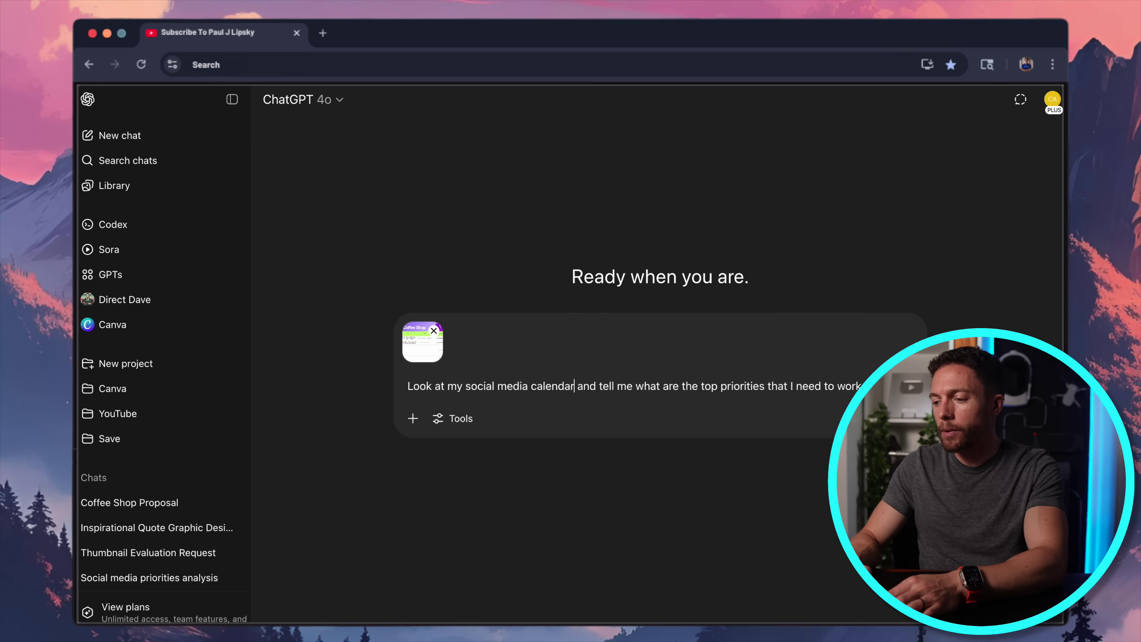
key(Return)
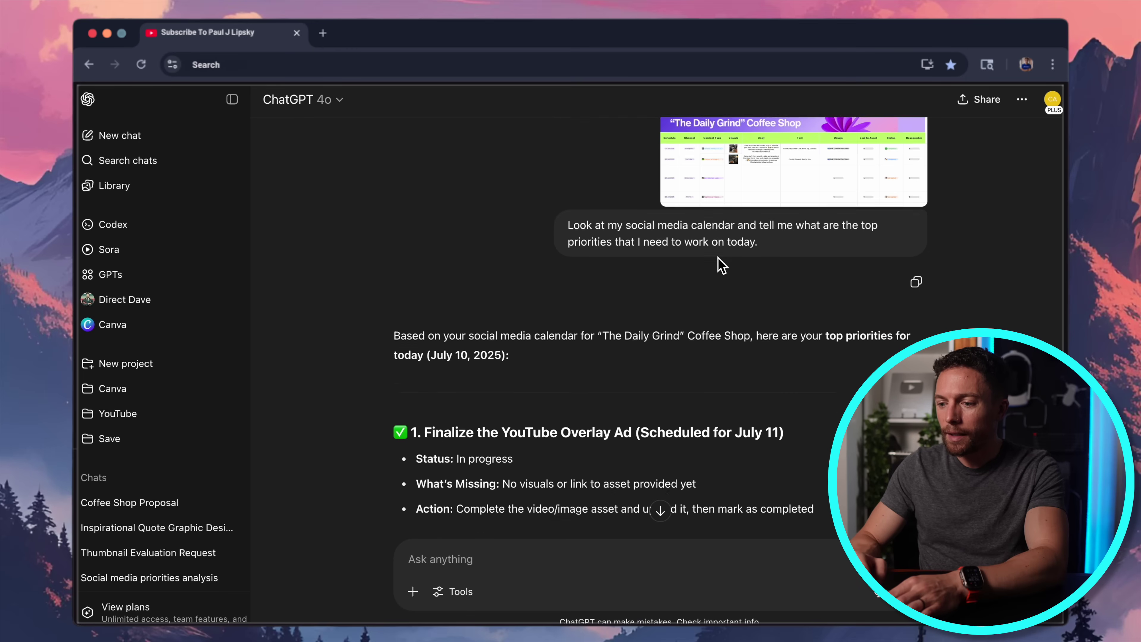
Step: Read through the priorities reply, highlighting the first two priority headings
scroll(718, 261, down, 4)
scroll(721, 265, down, 2)
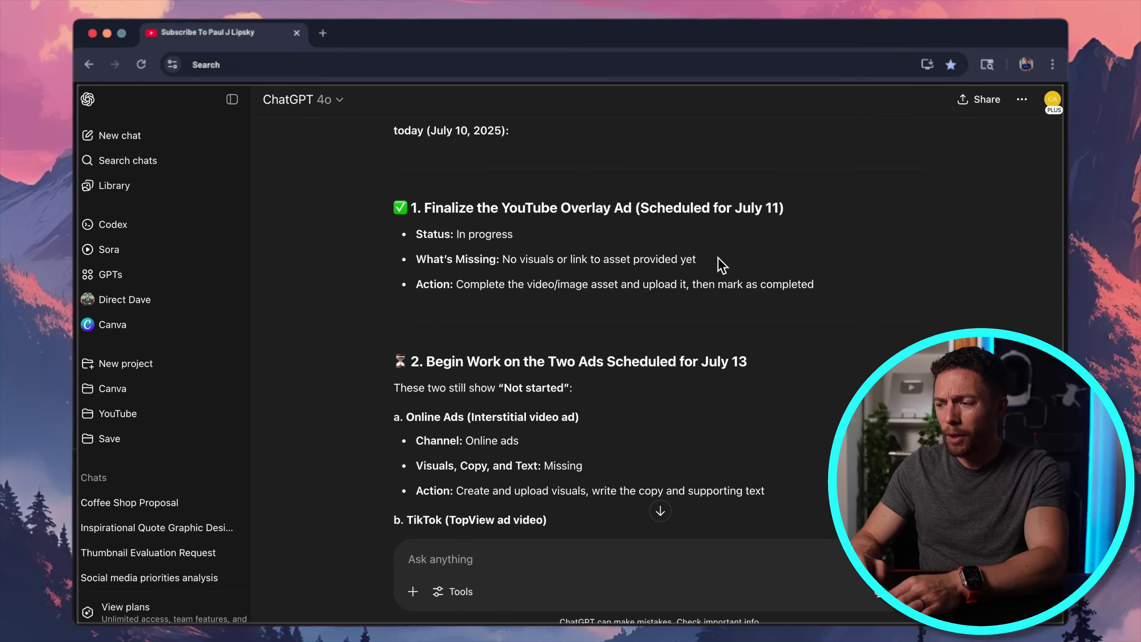
scroll(721, 265, down, 1)
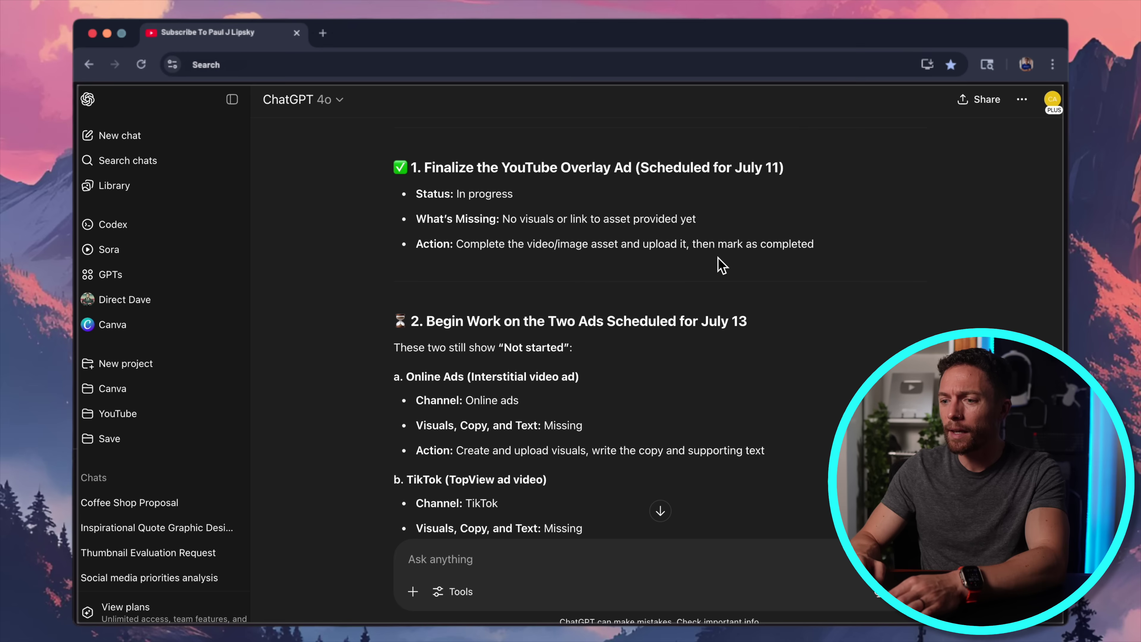
drag(478, 167, 804, 188)
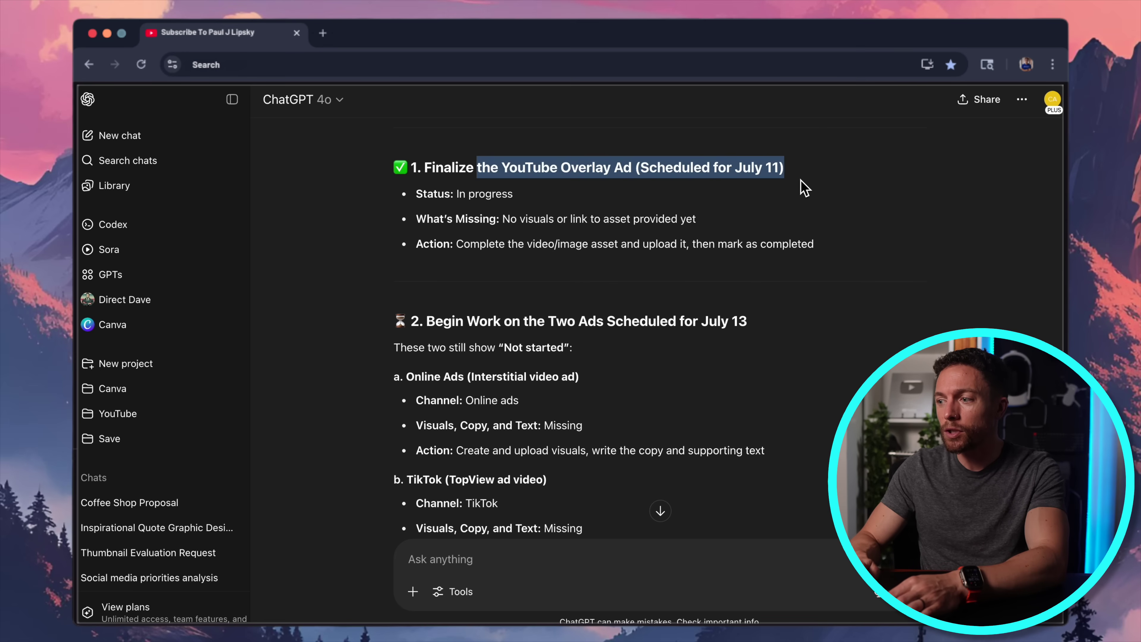
click(803, 187)
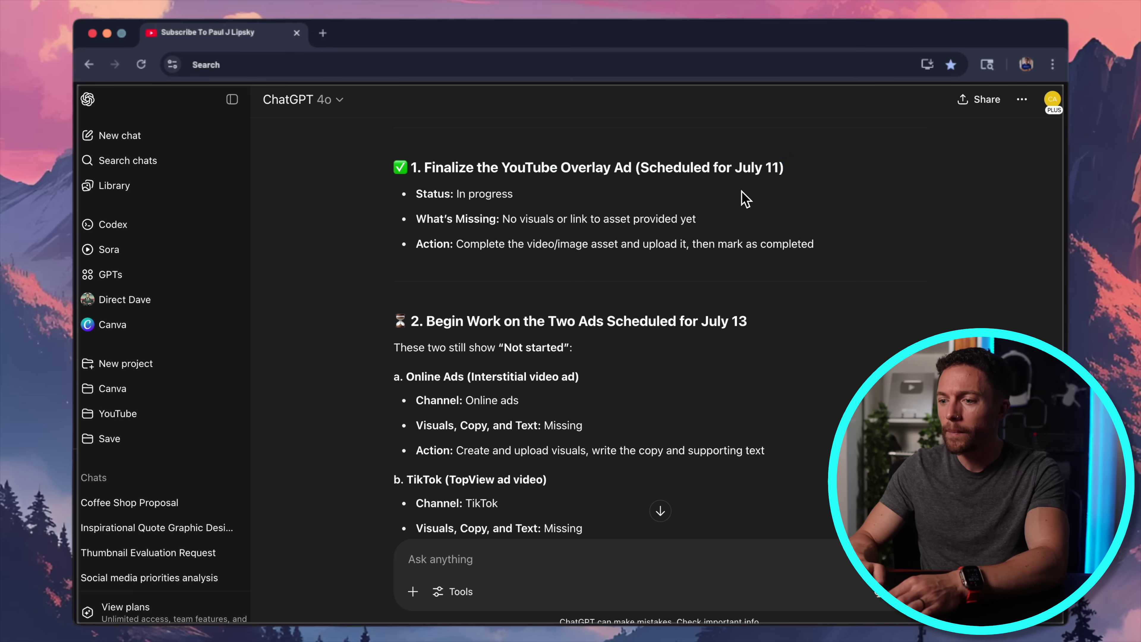
scroll(643, 233, down, 3)
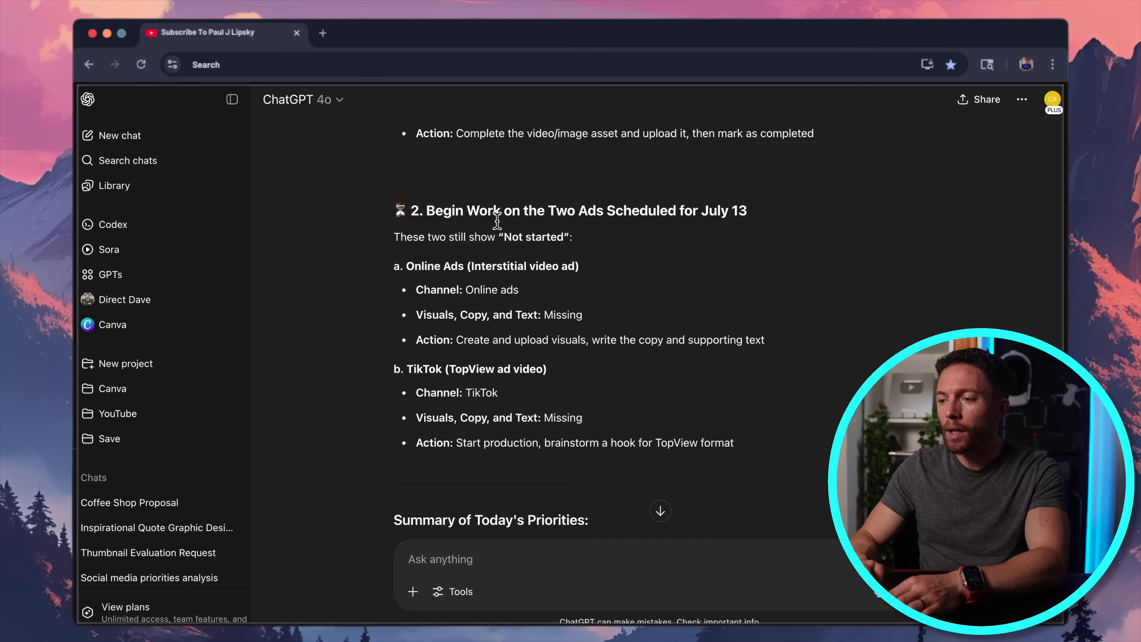
drag(496, 216, 748, 214)
click(771, 235)
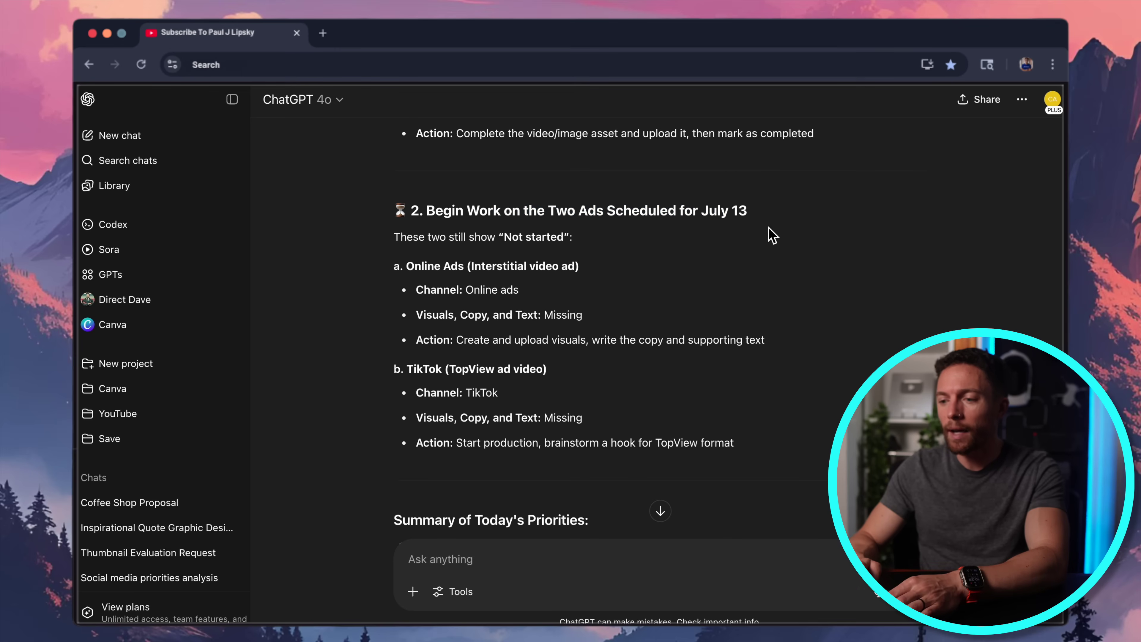
scroll(764, 270, down, 2)
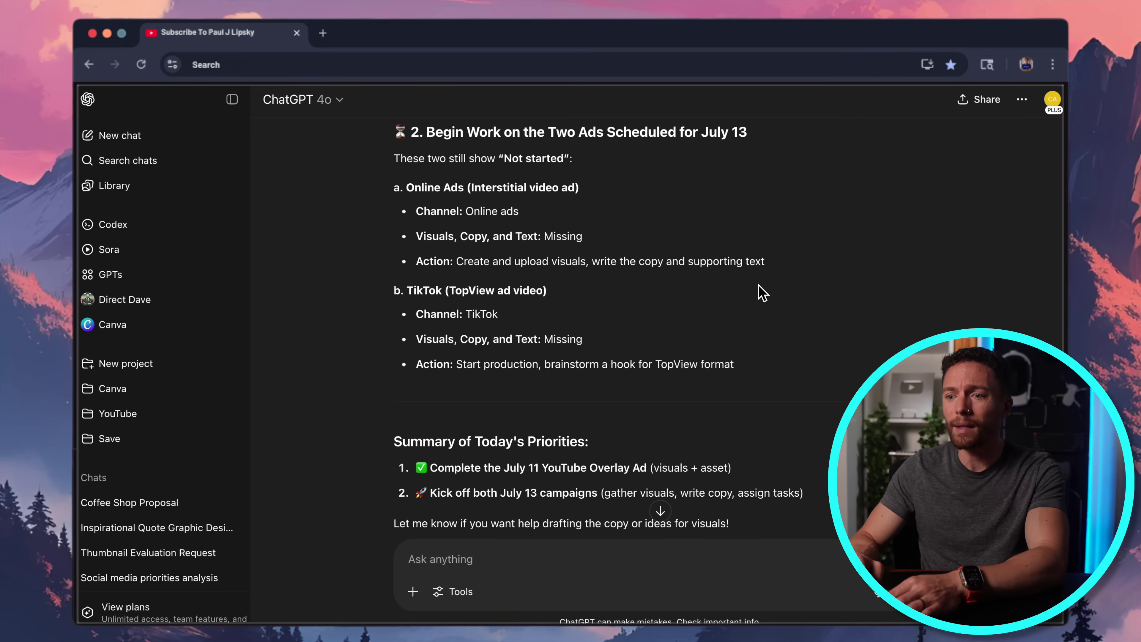
scroll(763, 293, down, 1)
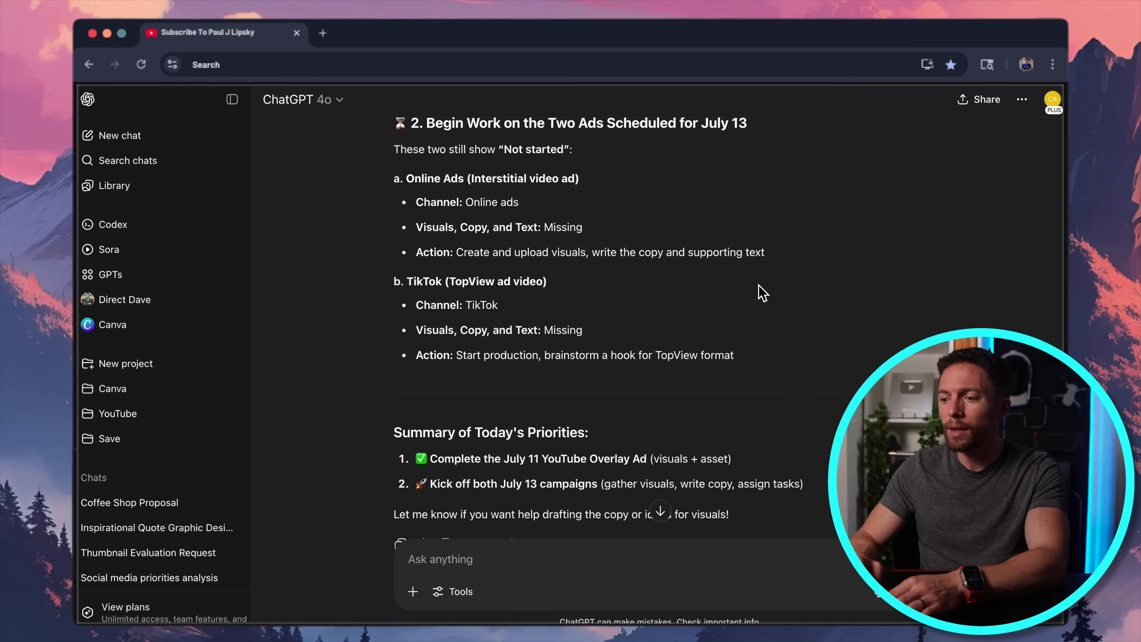
scroll(763, 293, down, 2)
scroll(763, 293, down, 1)
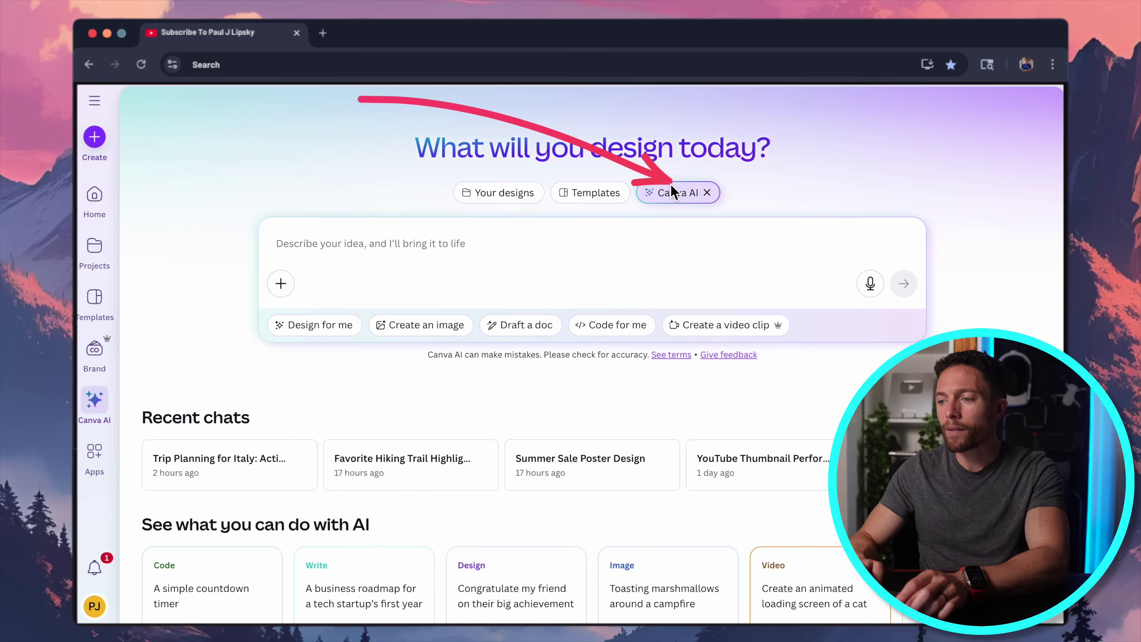
Step: Attach the three-thumbnail comparison image to a Canva AI prompt and send a dictated feedback request
click(421, 245)
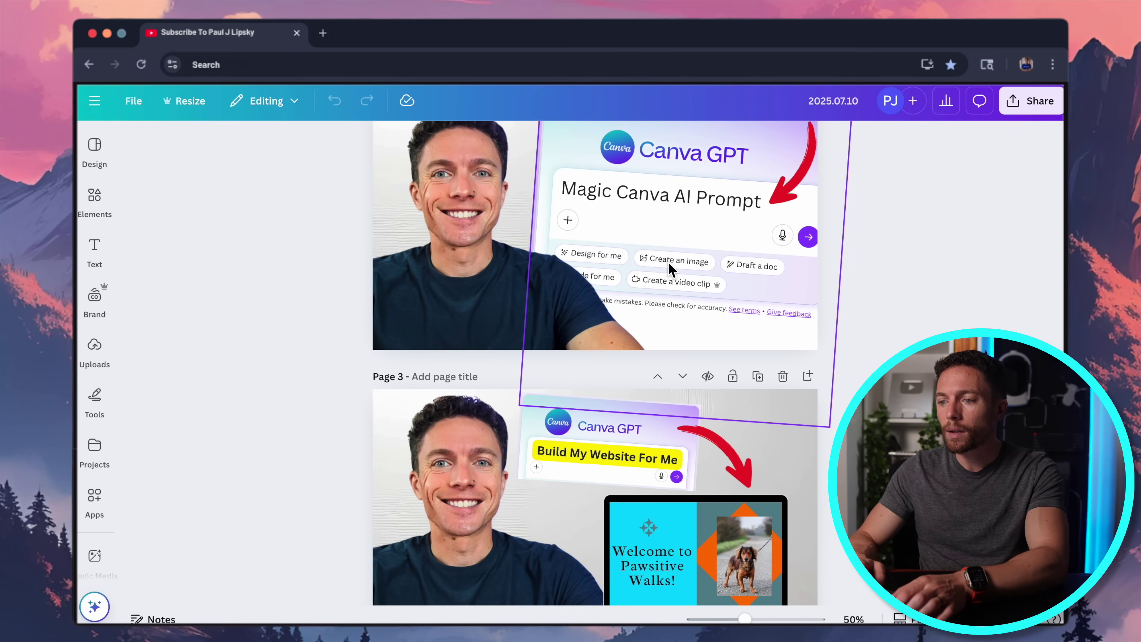
scroll(669, 270, up, 8)
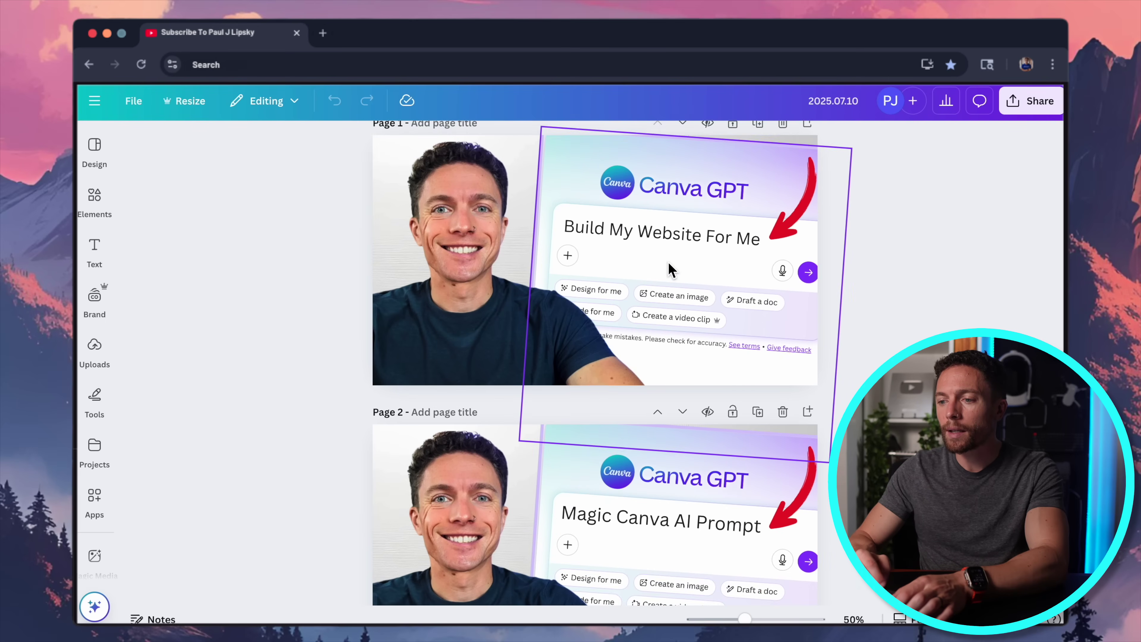
scroll(669, 270, down, 5)
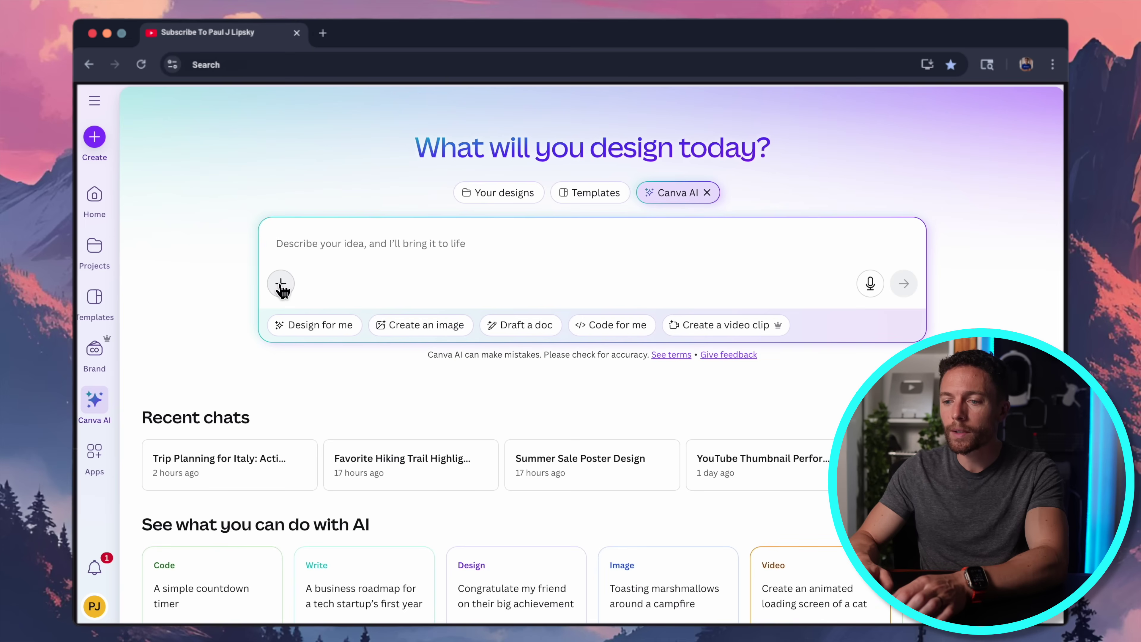
click(281, 284)
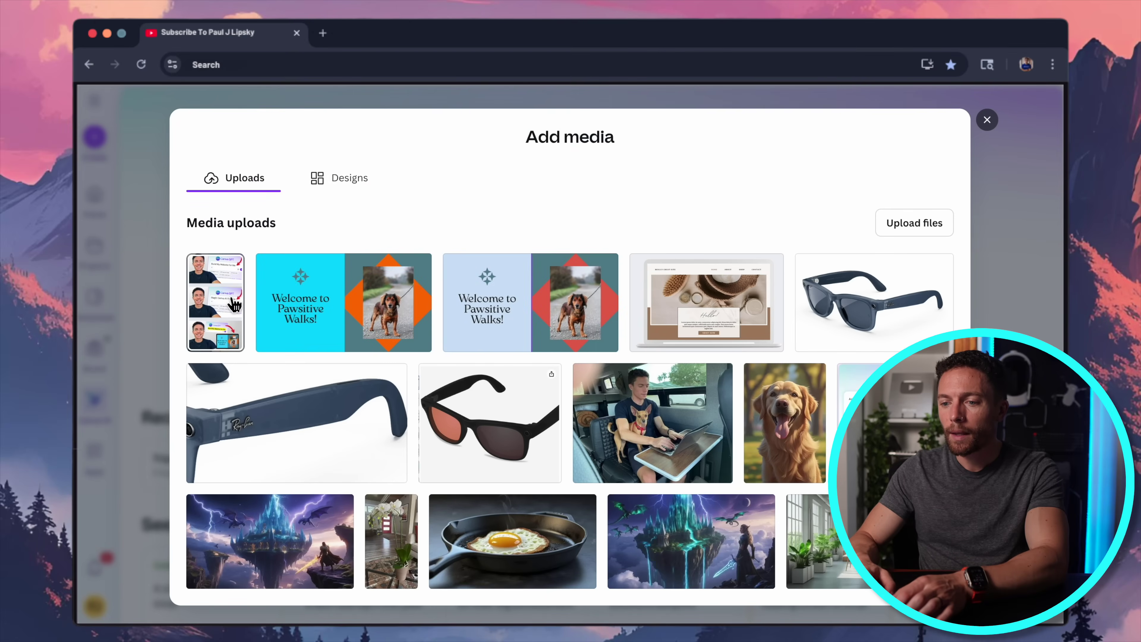
click(234, 305)
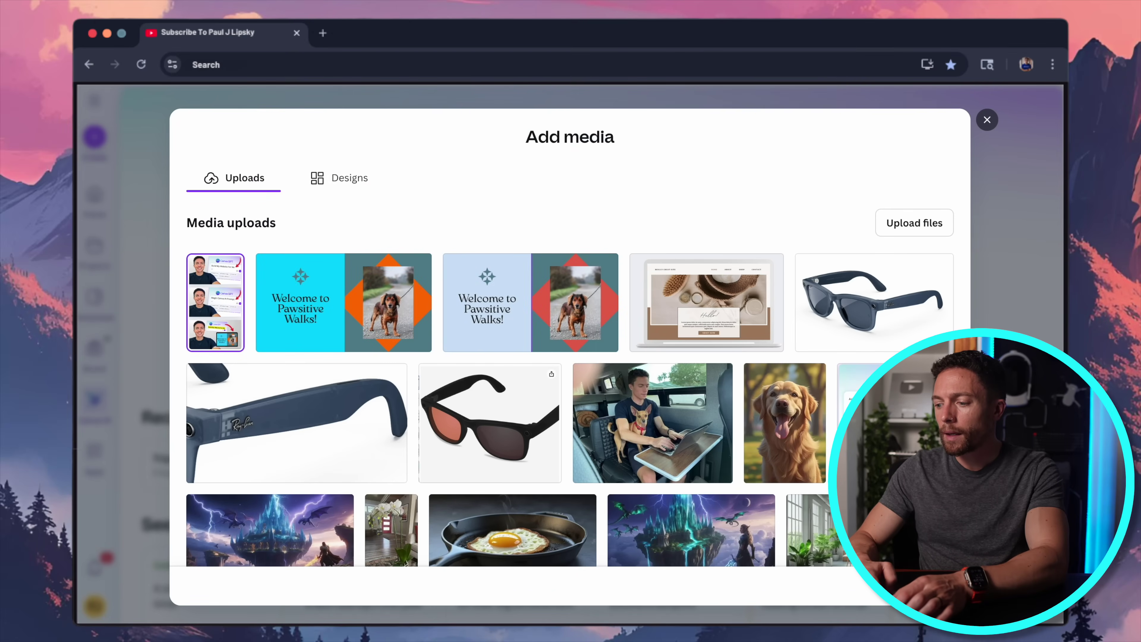
click(929, 585)
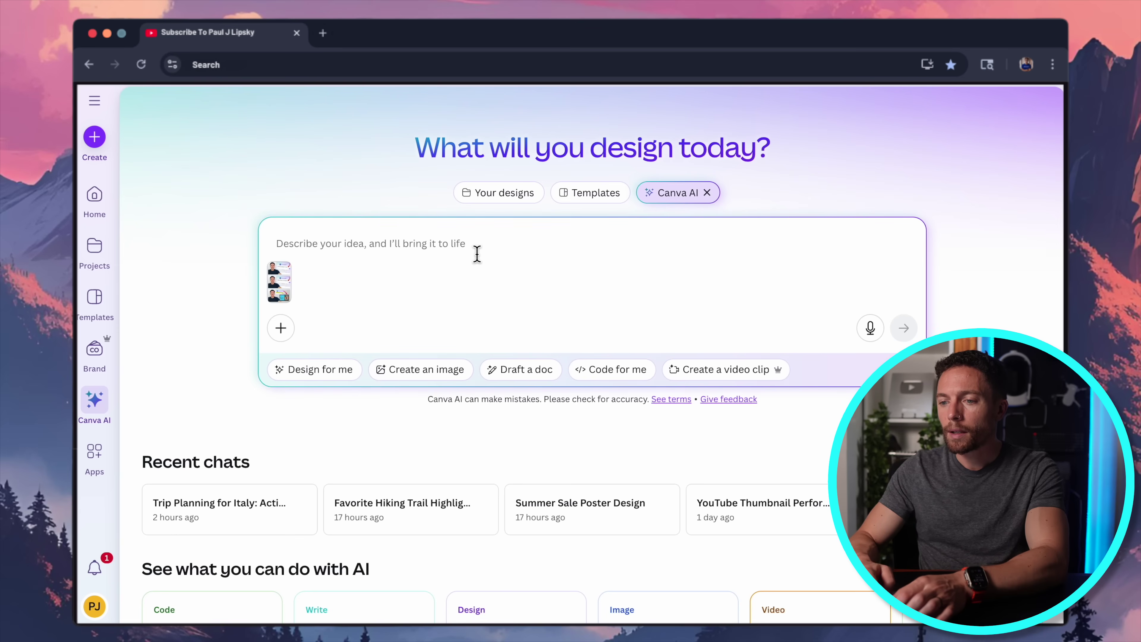
key(alt)
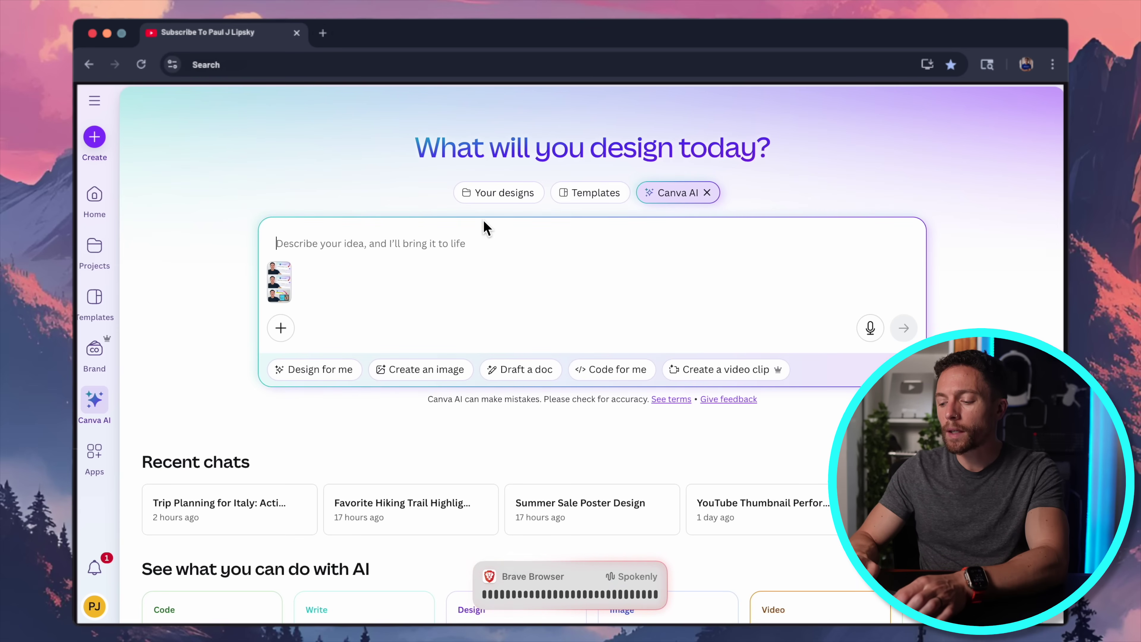
key(alt)
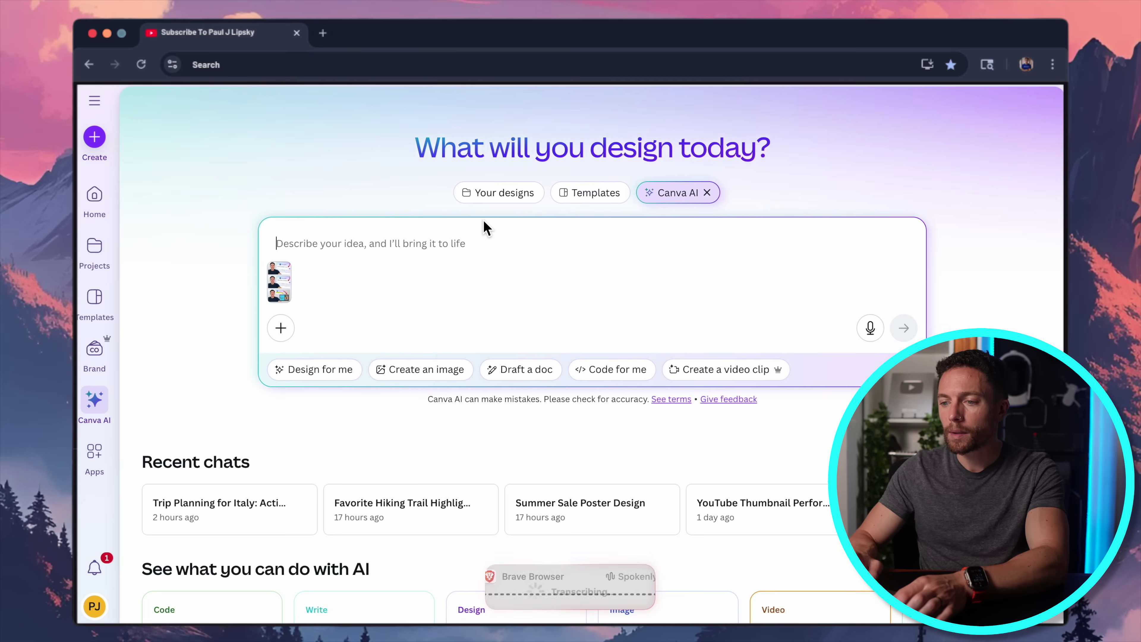
click(905, 336)
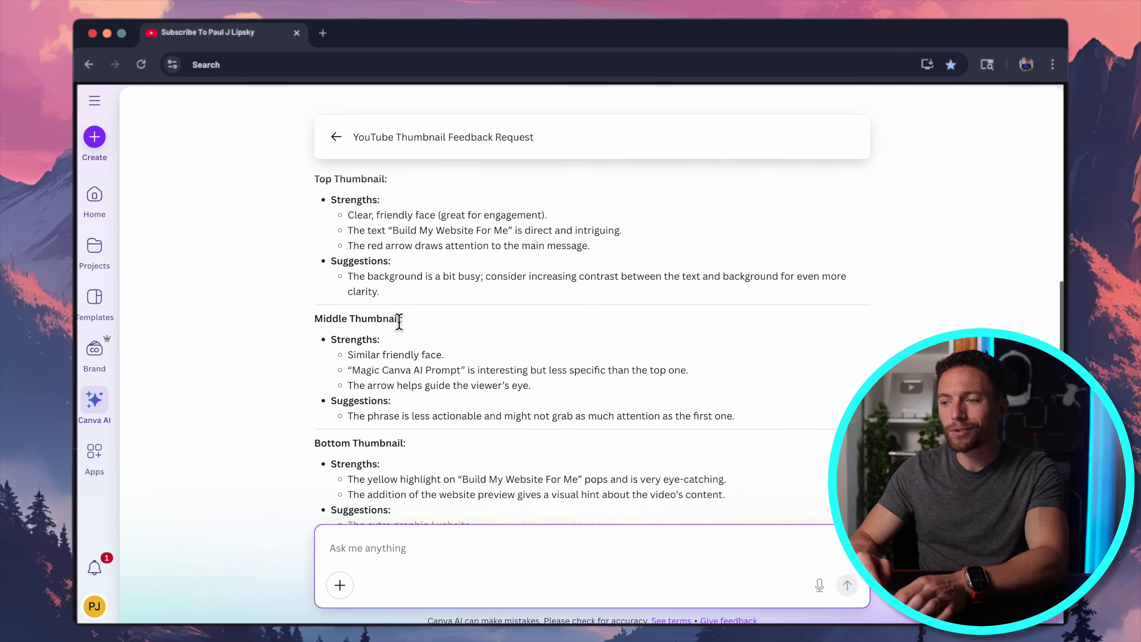
scroll(400, 324, up, 1)
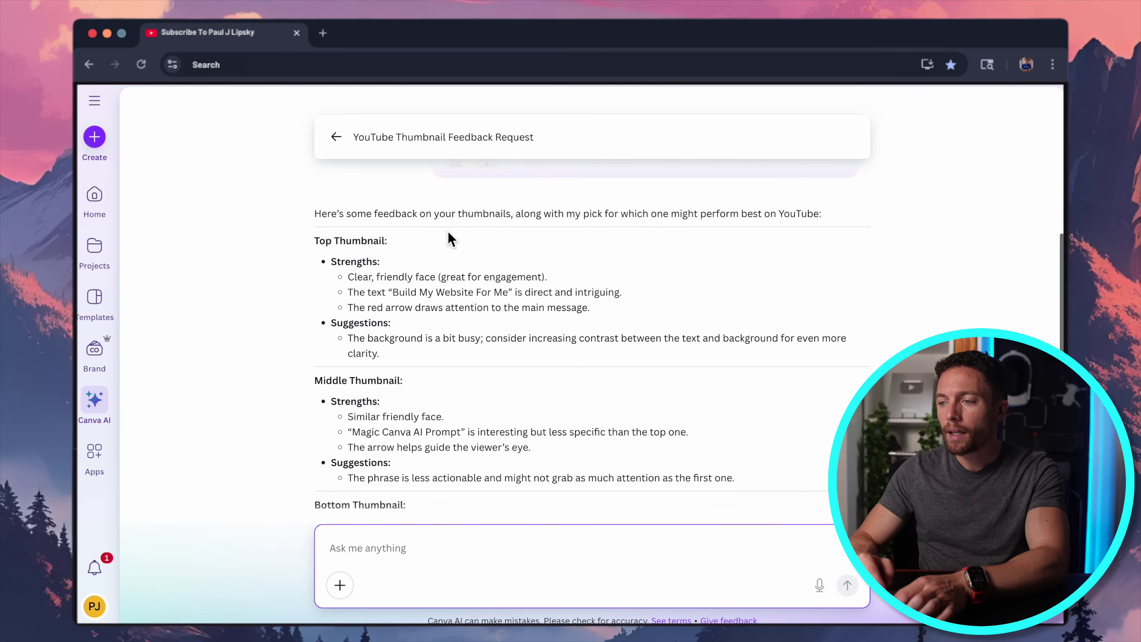
click(599, 256)
scroll(600, 256, up, 3)
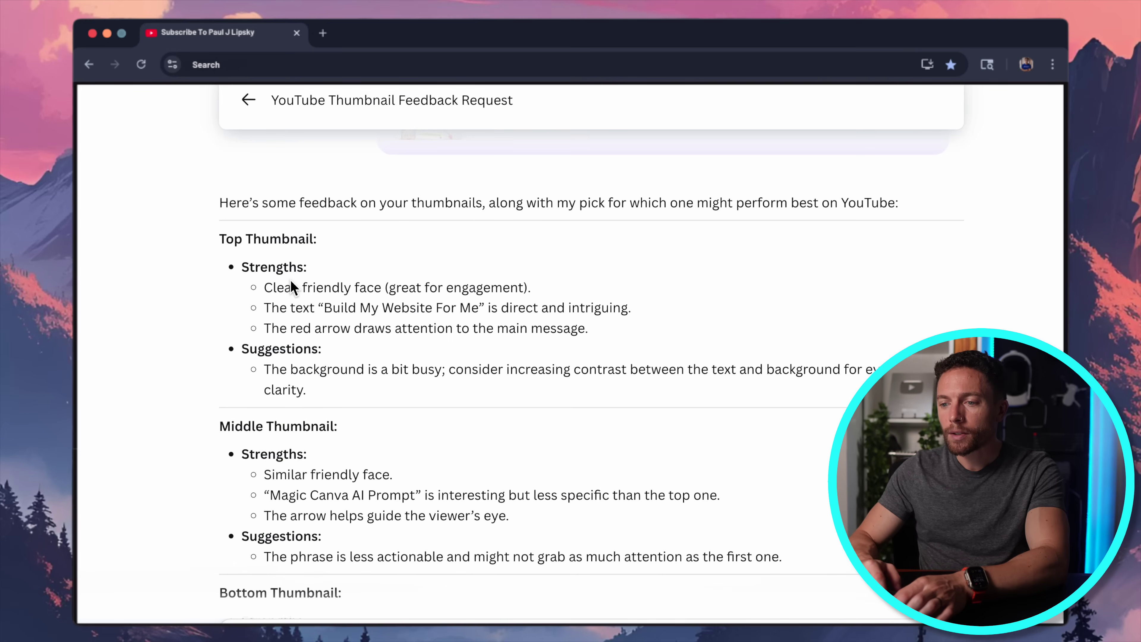
scroll(356, 332, down, 3)
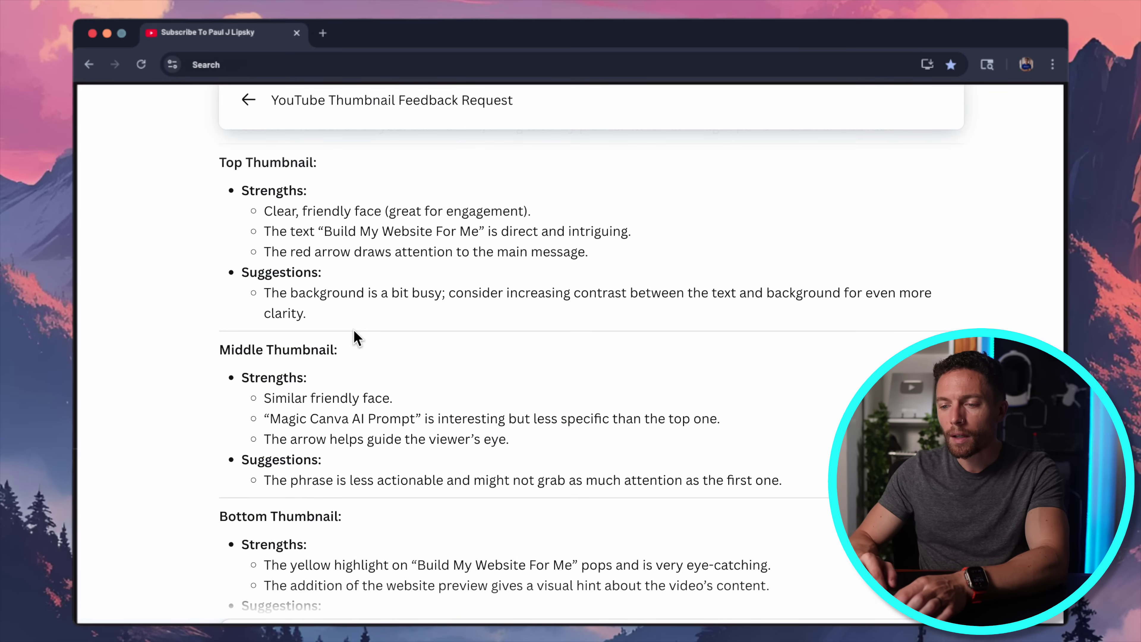
scroll(355, 331, down, 10)
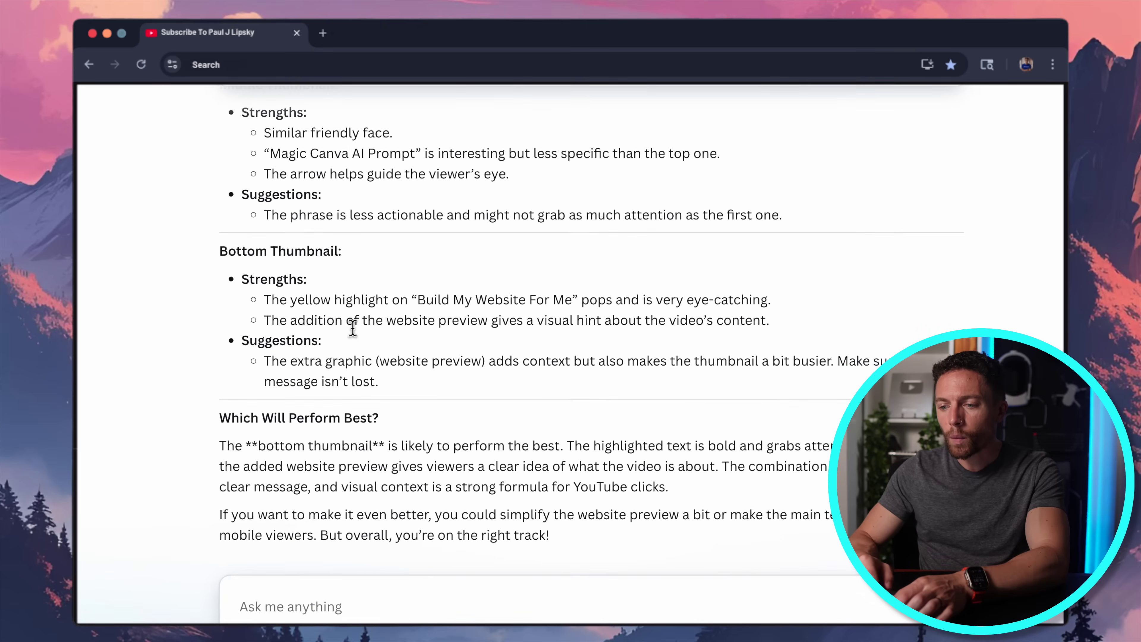
drag(259, 450, 390, 452)
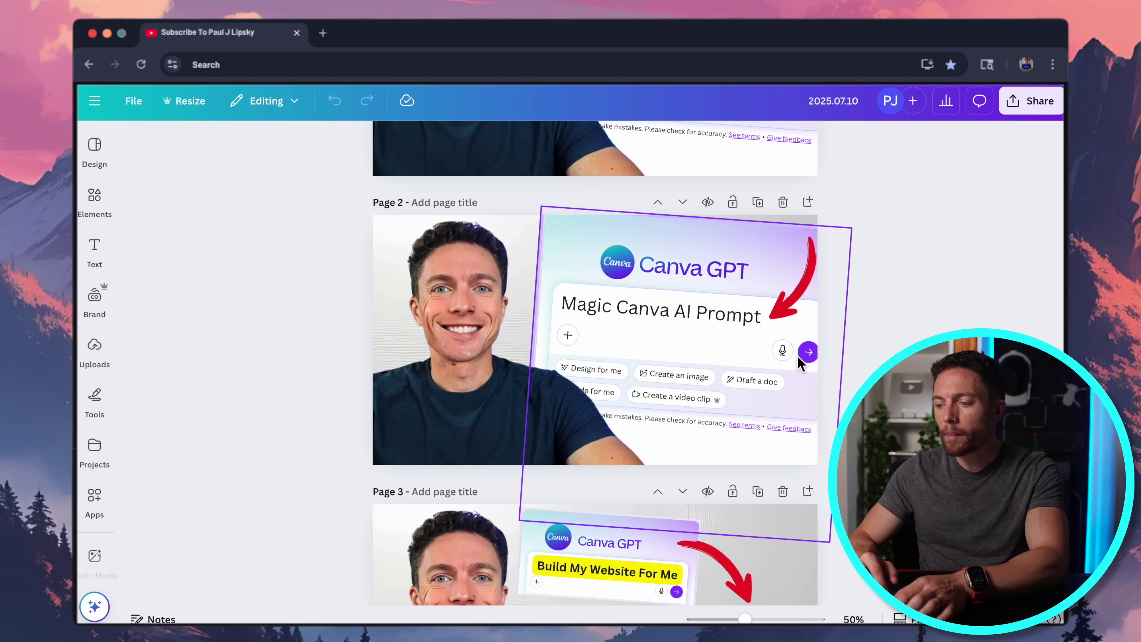
scroll(804, 350, down, 10)
scroll(798, 363, down, 2)
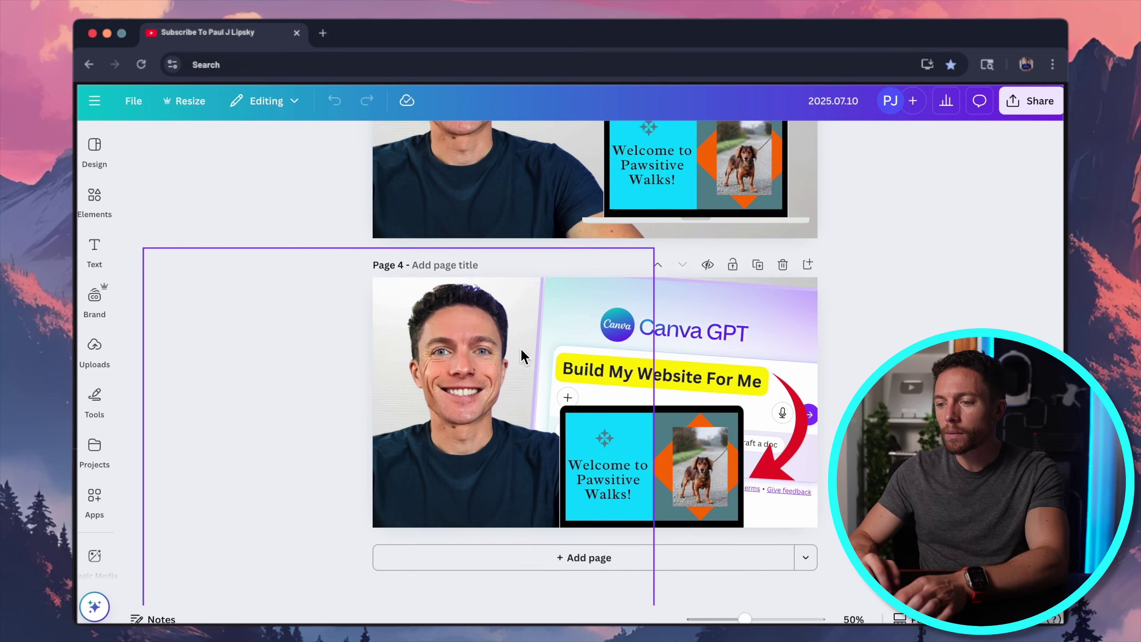
scroll(776, 346, up, 1)
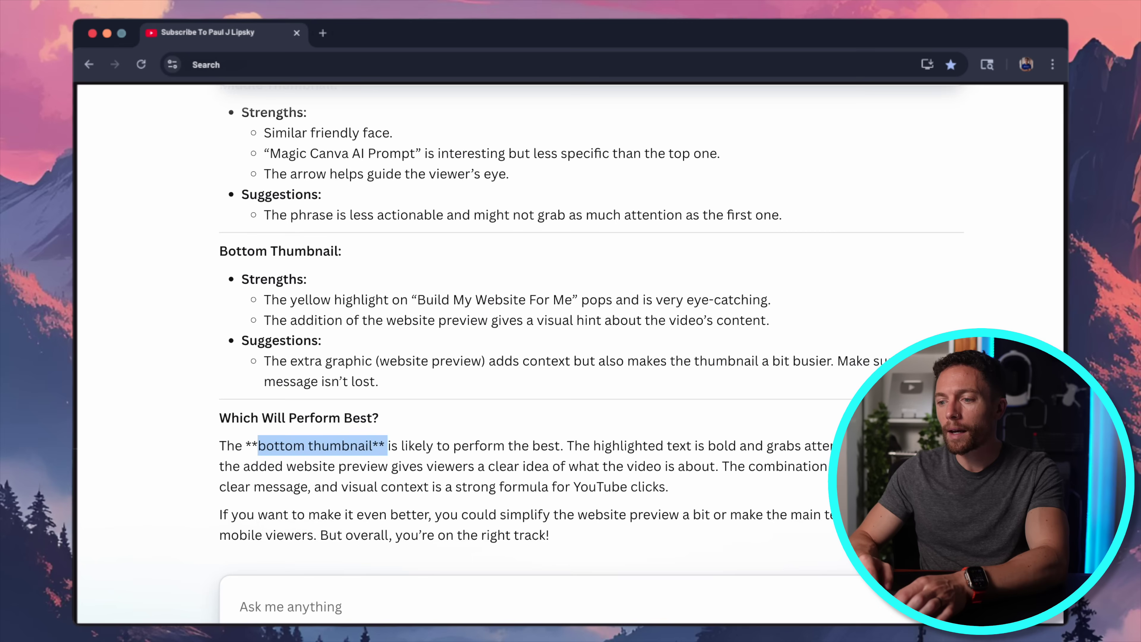
scroll(825, 244, up, 2)
scroll(827, 244, up, 5)
key(ctrl+minus)
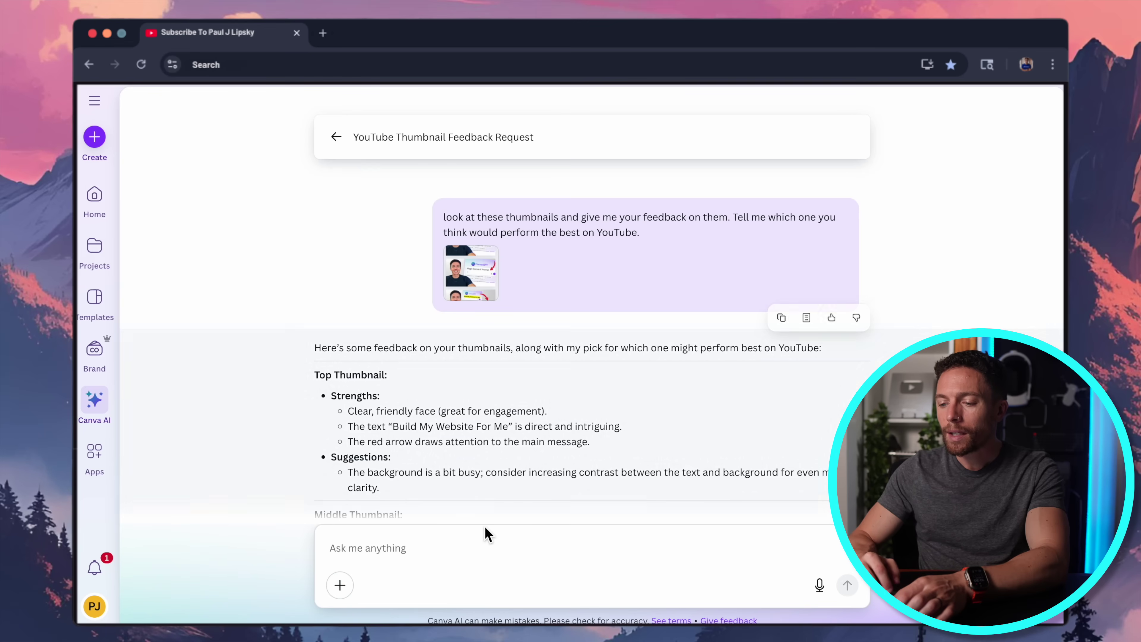
click(341, 586)
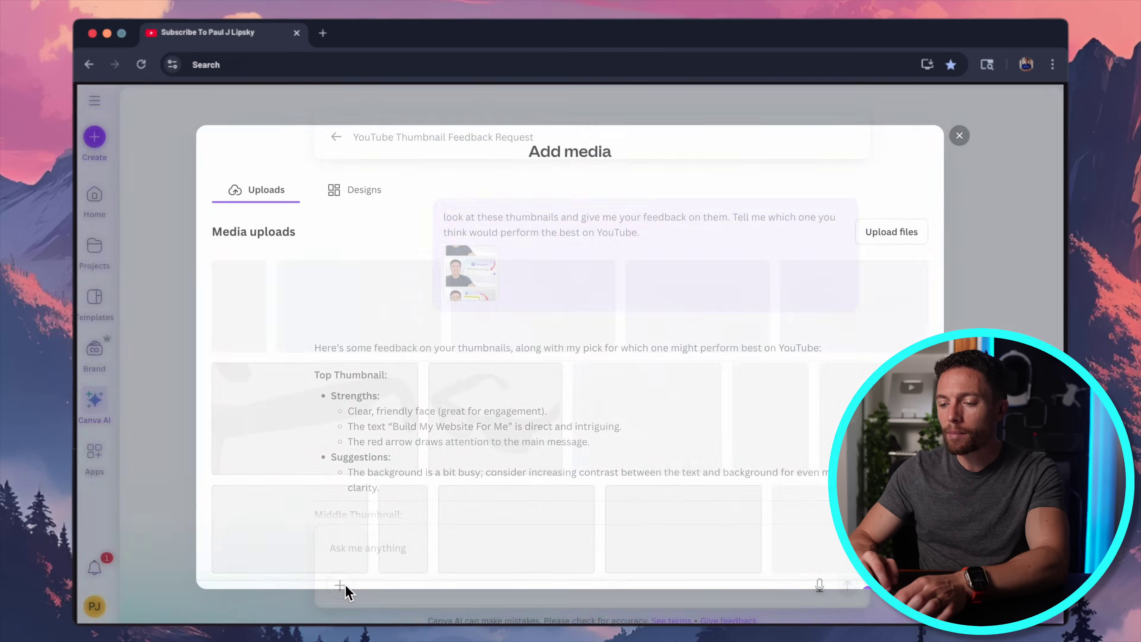
click(358, 197)
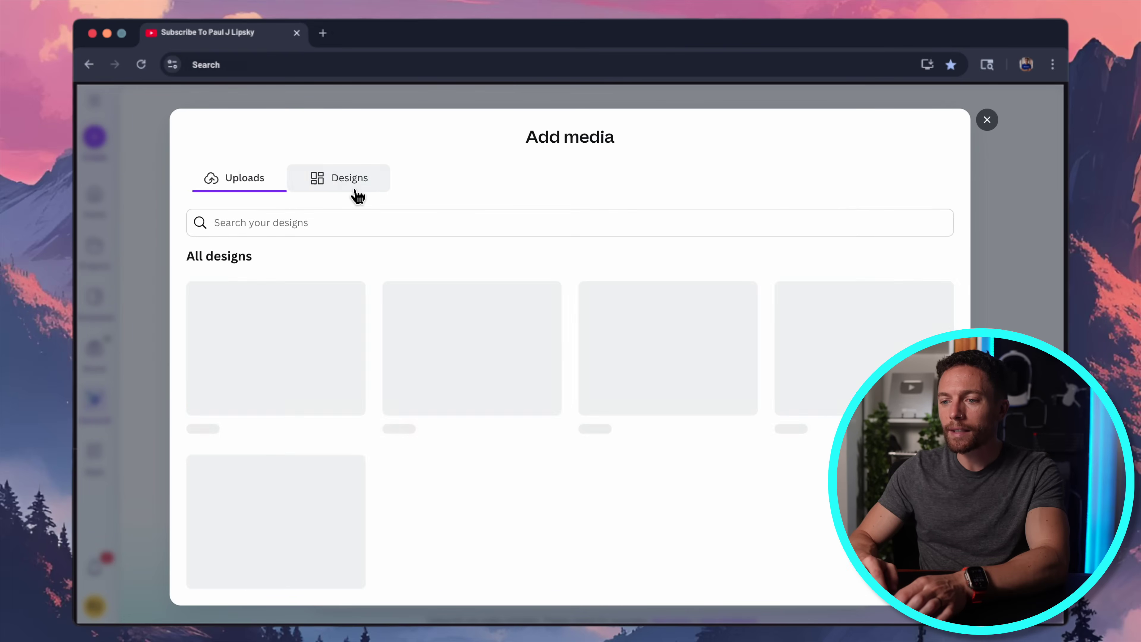
scroll(680, 442, down, 3)
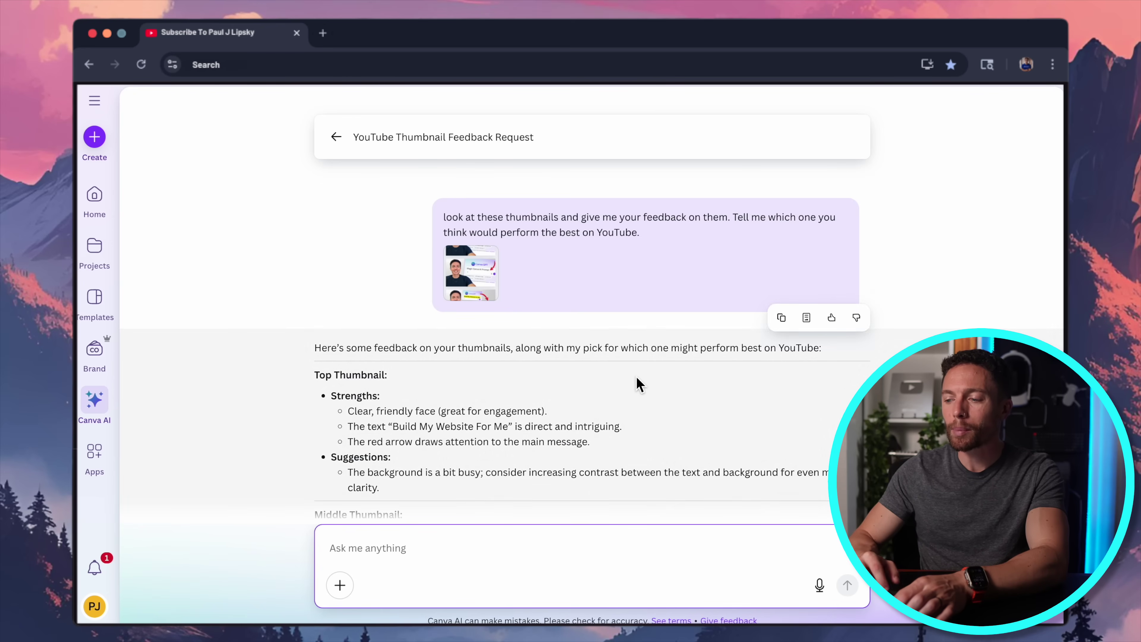
scroll(637, 381, down, 3)
scroll(637, 378, up, 3)
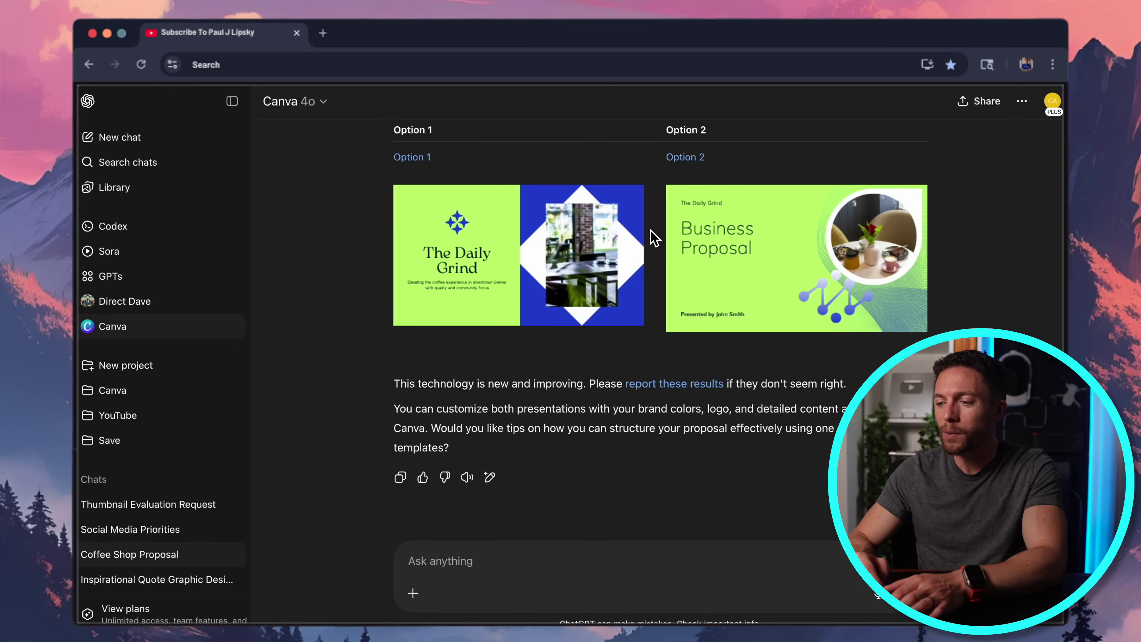
scroll(653, 236, up, 5)
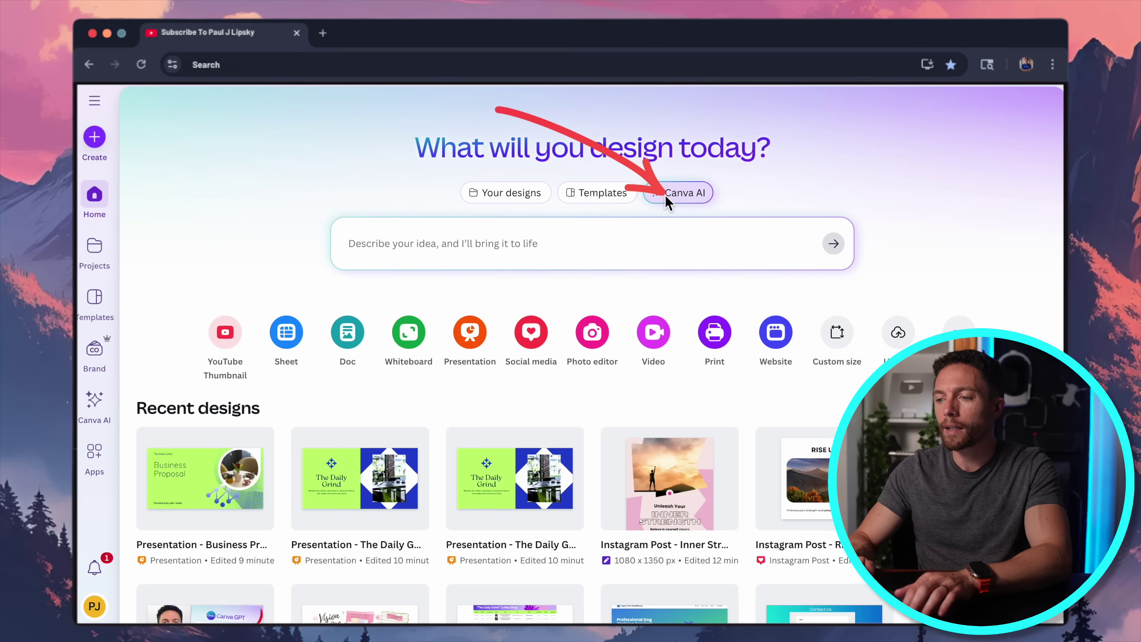
Step: Send the coffee shop presentation prompt to Canva AI and open the dark Coffee Shop Proposal design
click(457, 243)
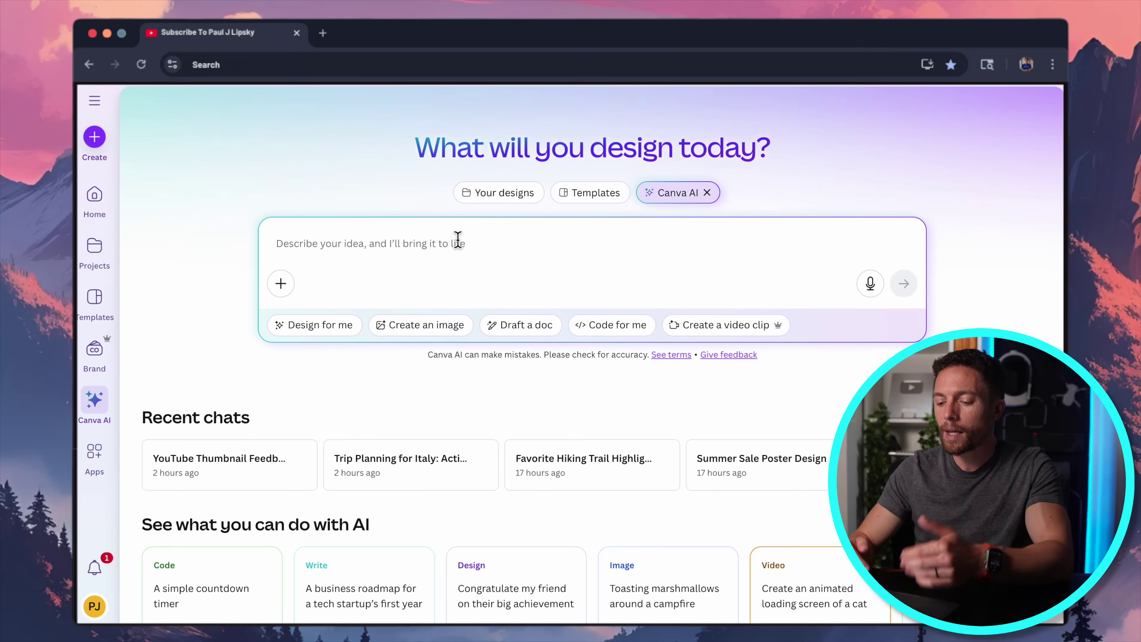
text(Create a presentation for a proposal to open a coffee shop in downtown Denver. The coffee shop is called The Daily Grind.)
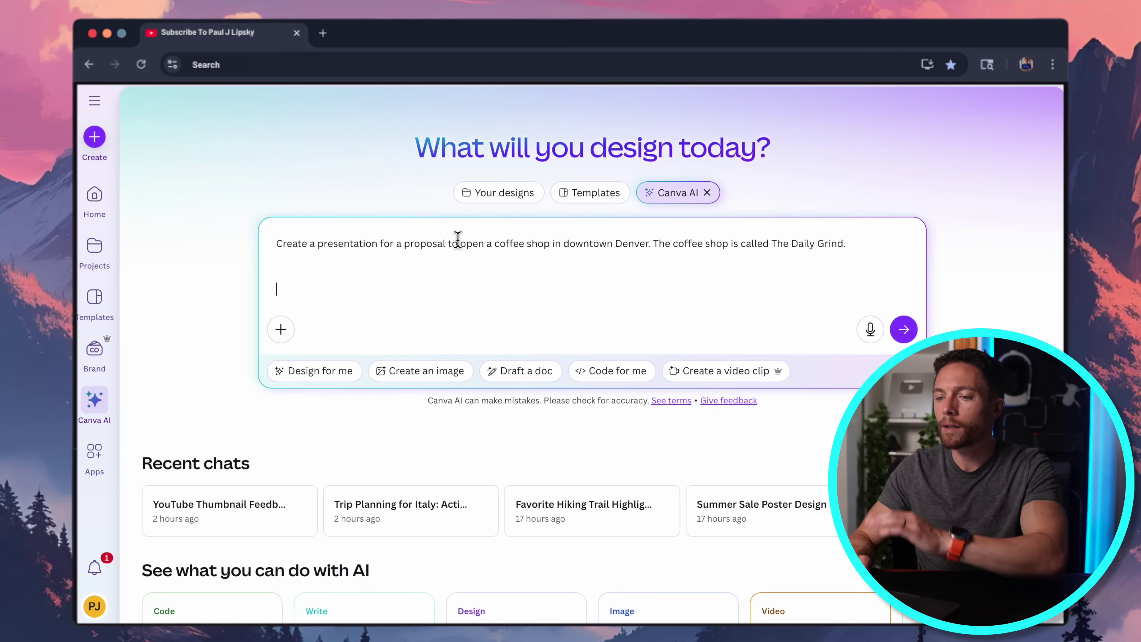
key(BackSpace)
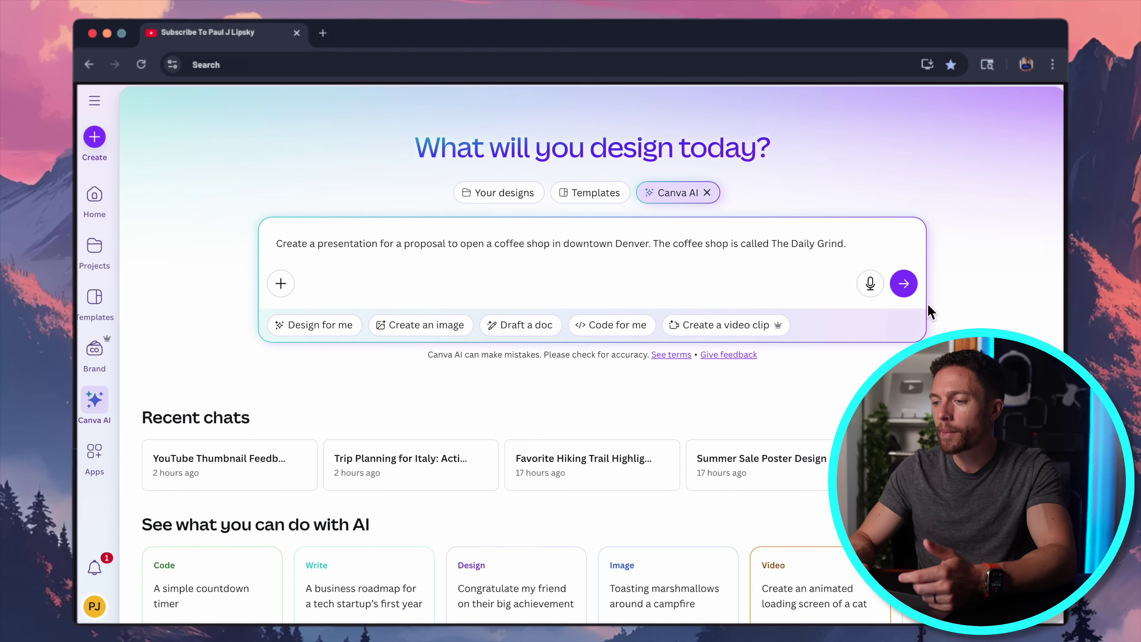
click(903, 283)
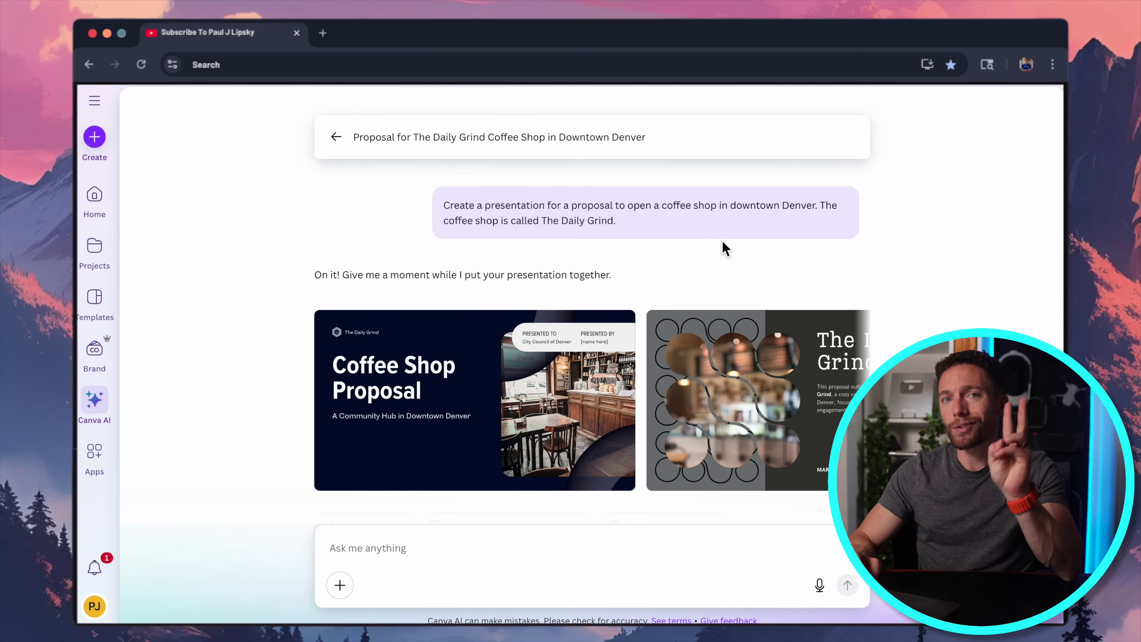
scroll(759, 395, right, 5)
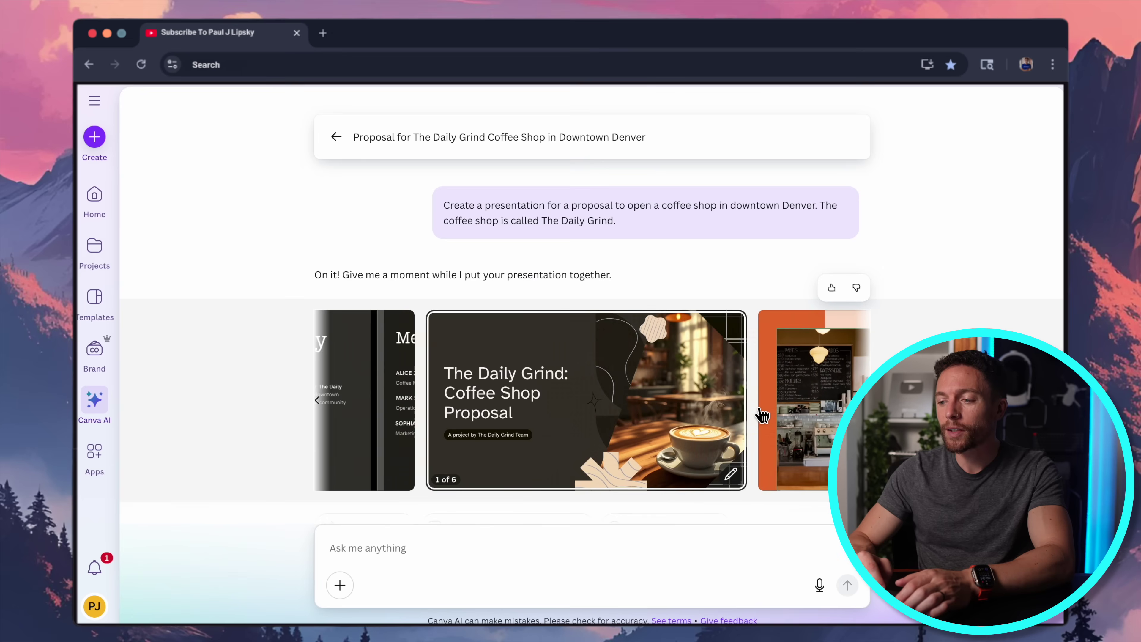
scroll(763, 415, right, 3)
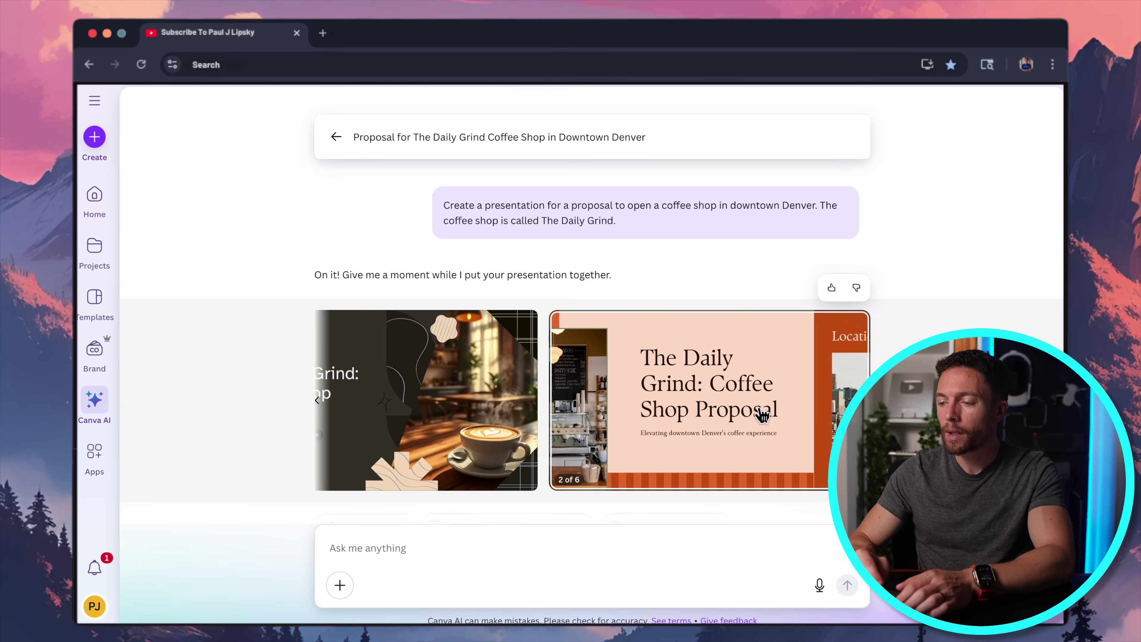
scroll(763, 408, right, 3)
click(477, 437)
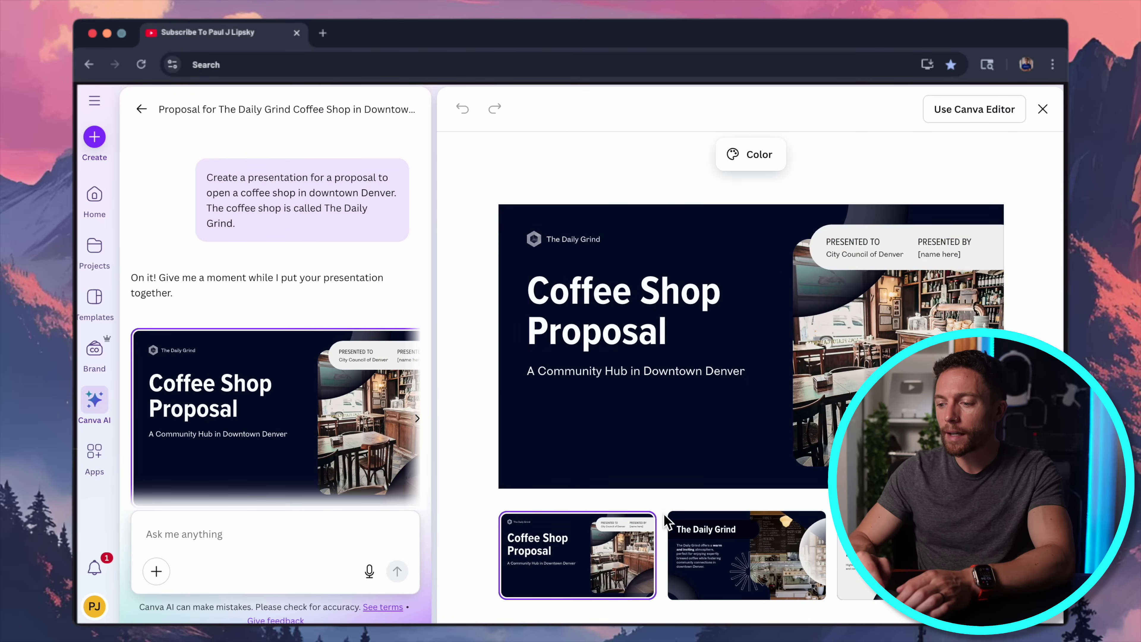
Step: Swap The Daily Grind slide's photo for the café latte image
click(734, 569)
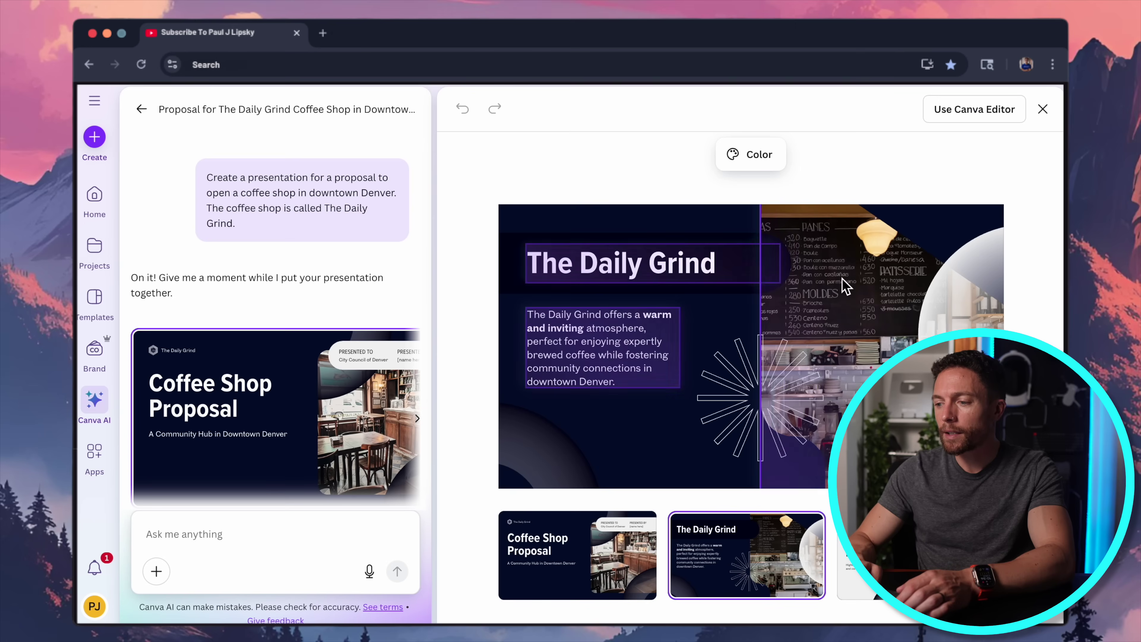
click(847, 286)
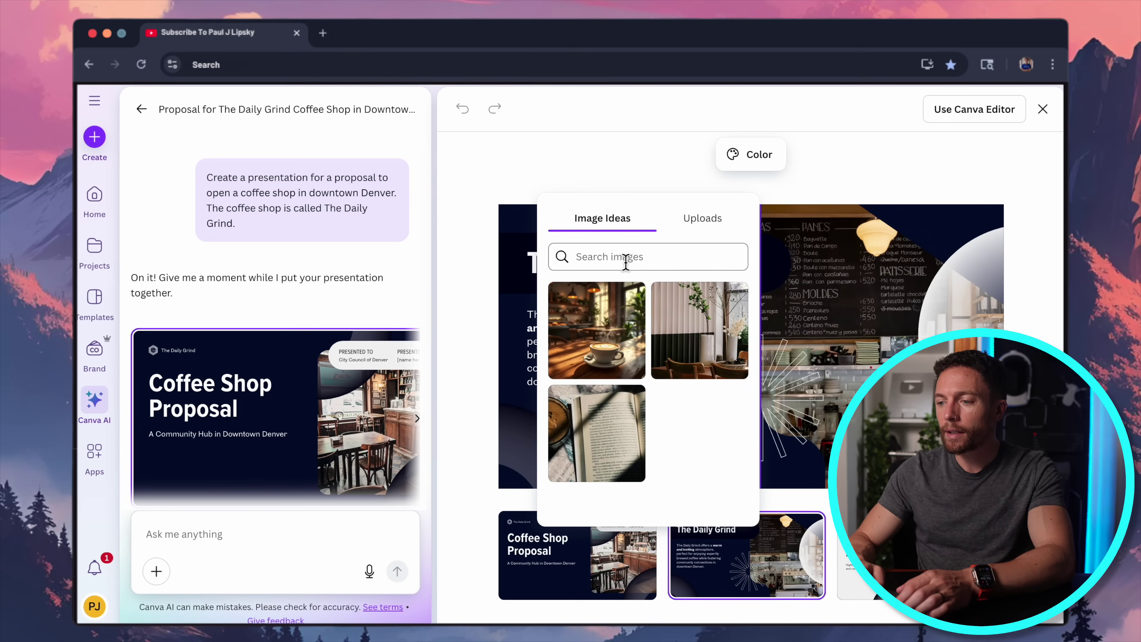
click(618, 337)
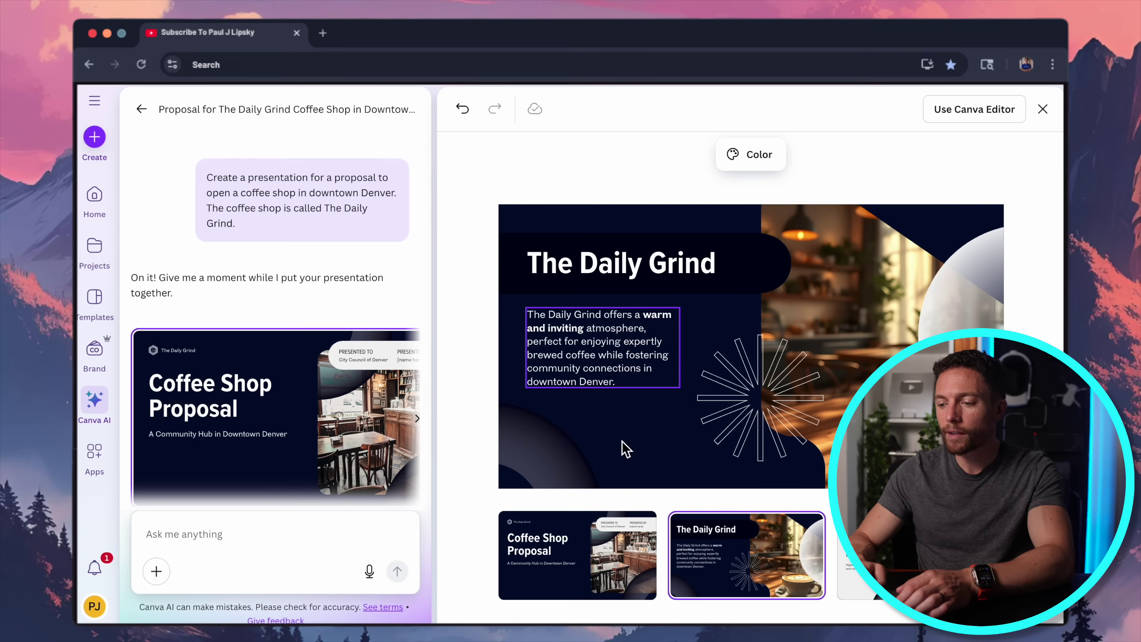
Step: Replace the Coffee Shop Proposal title slide photo with the café shelves image
click(570, 574)
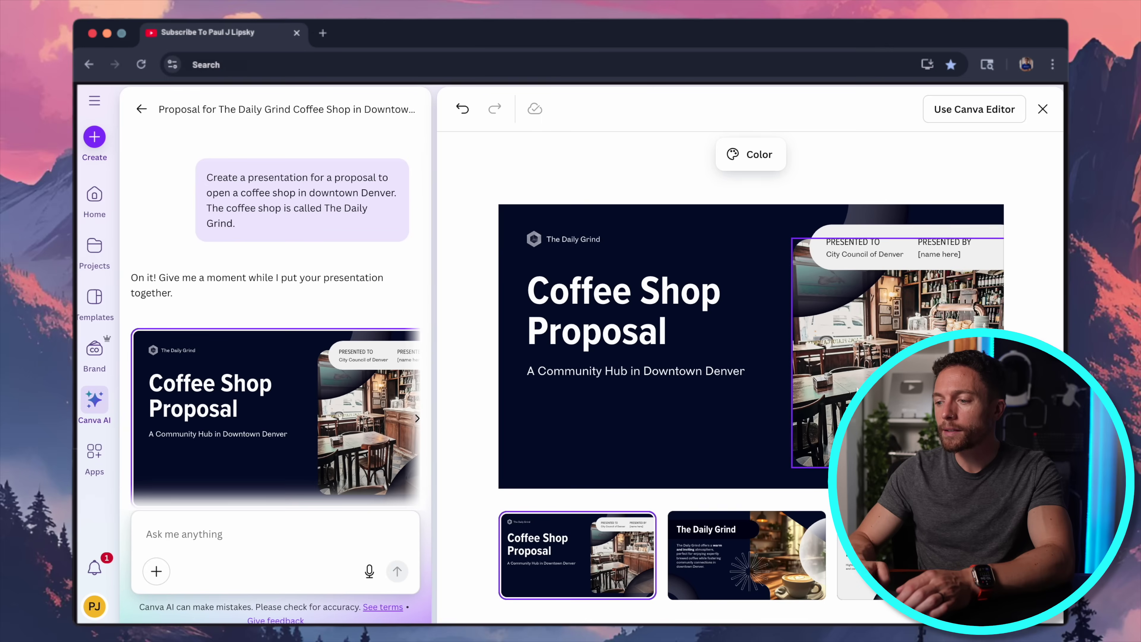
click(844, 359)
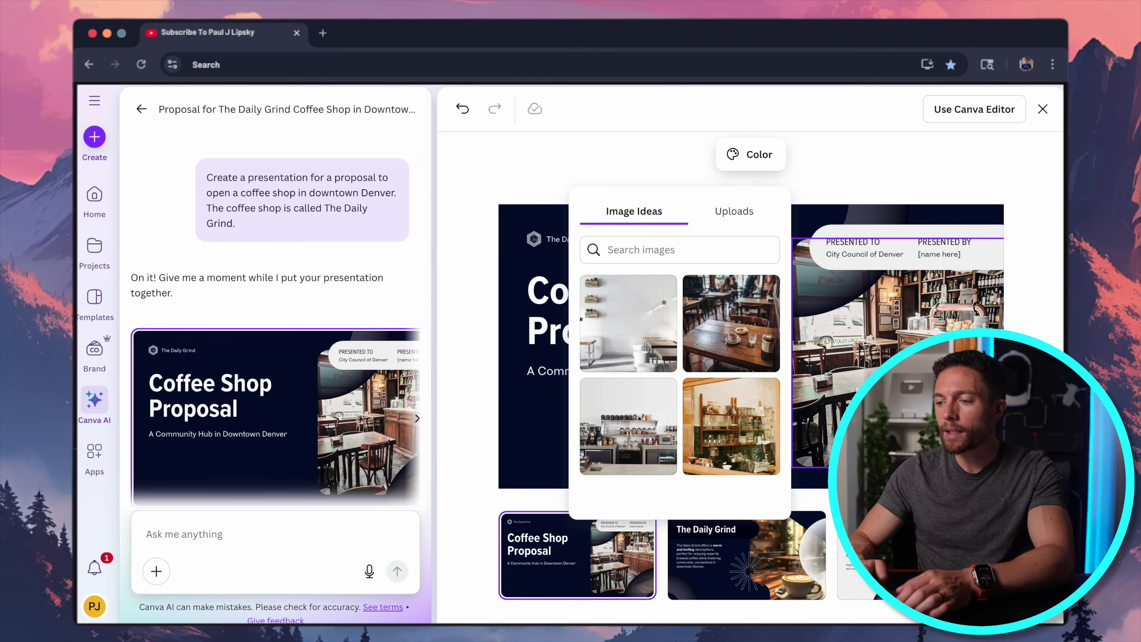
click(763, 456)
click(640, 321)
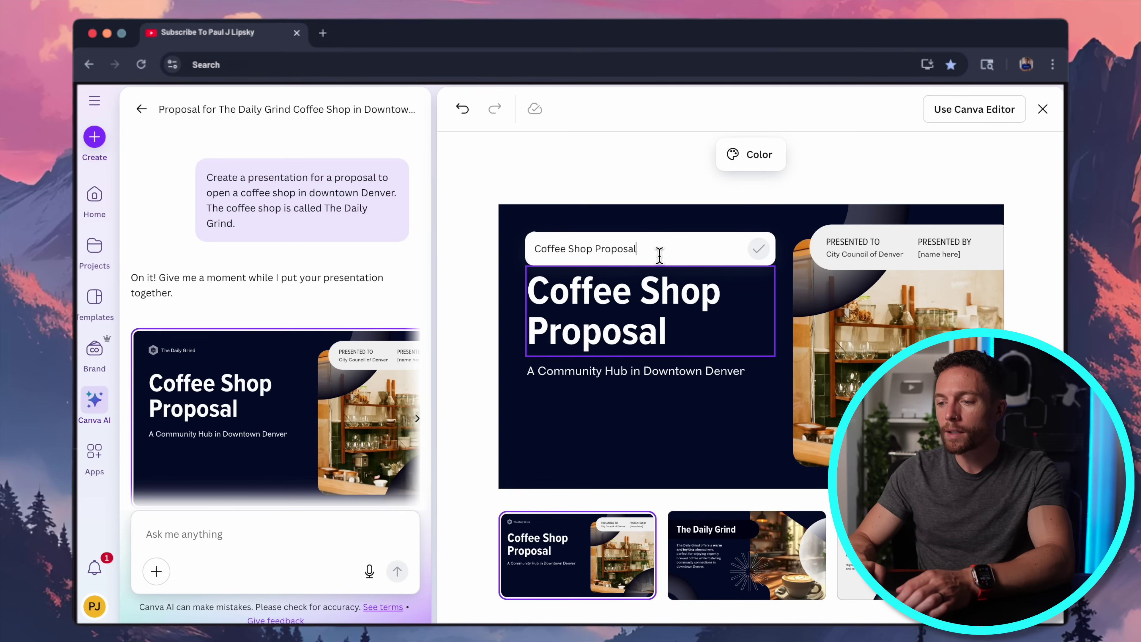
key(Escape)
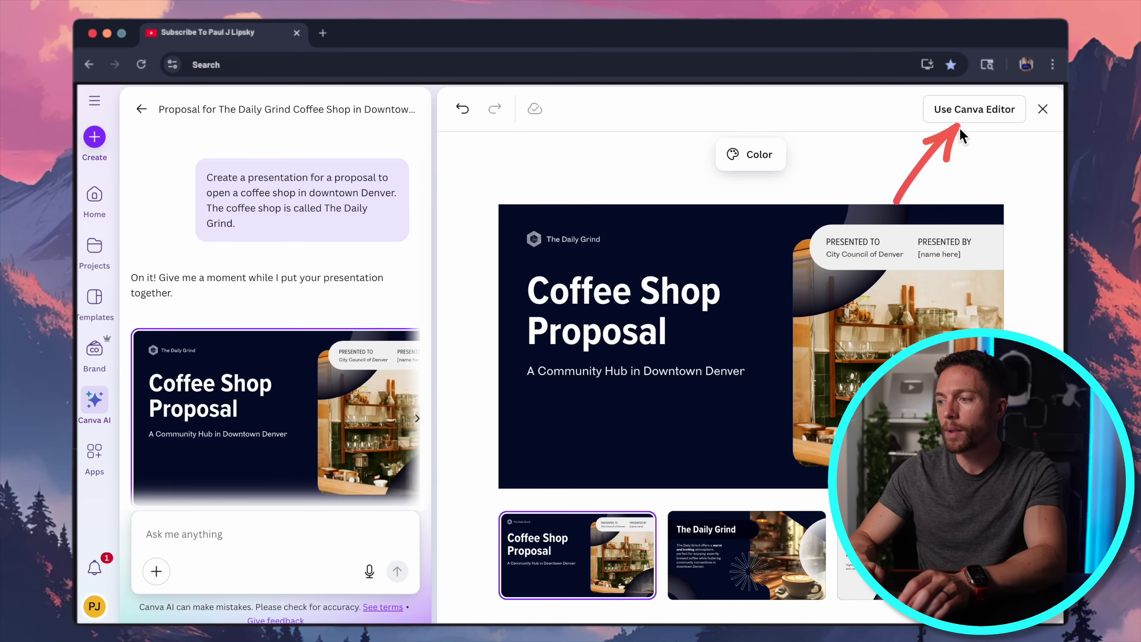
click(991, 118)
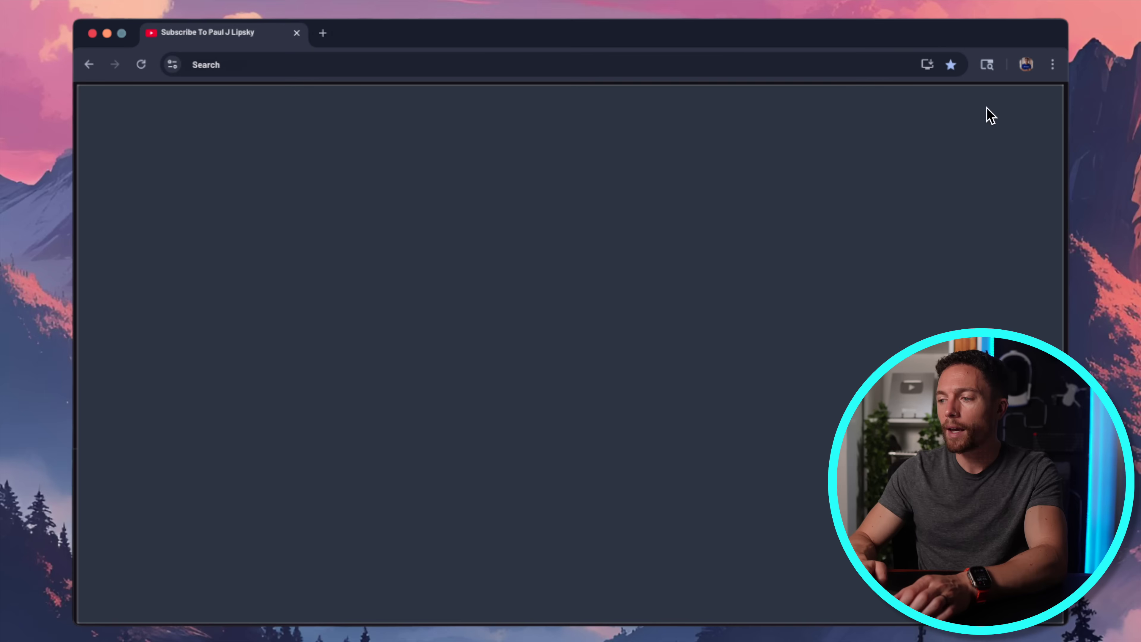